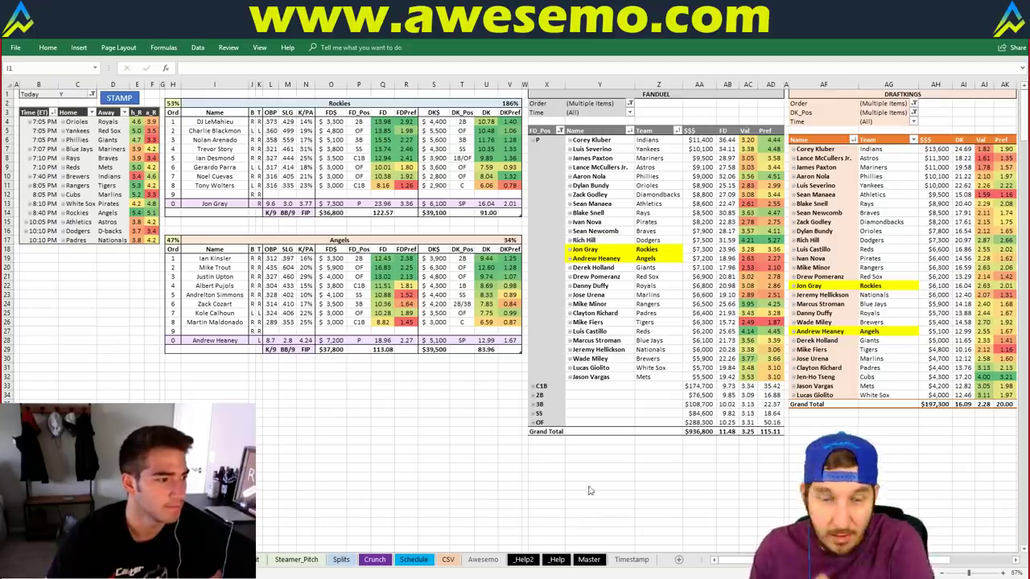
Step: Switch to FantasyCruncher in the browser and open the free DraftKings MLB Lineup Rewind
key(alt+Tab)
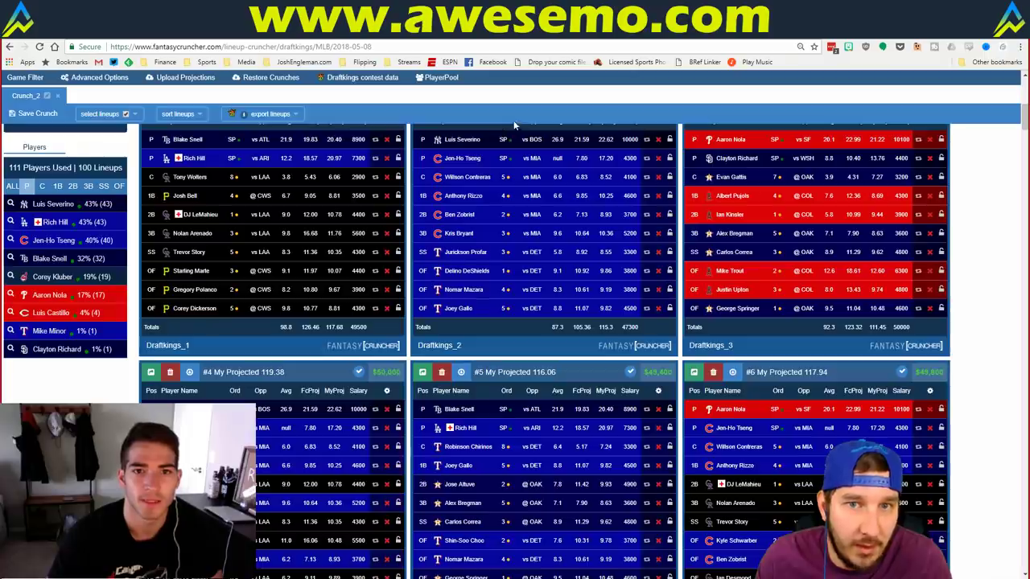
scroll(515, 125, up, 5)
scroll(515, 125, up, 3)
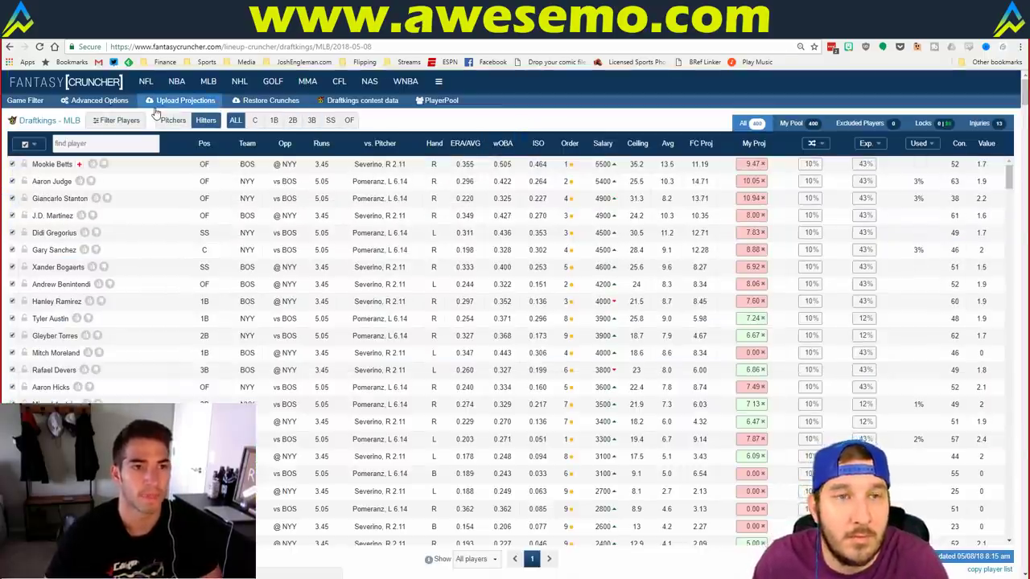
mouse_move(209, 82)
right_click(227, 124)
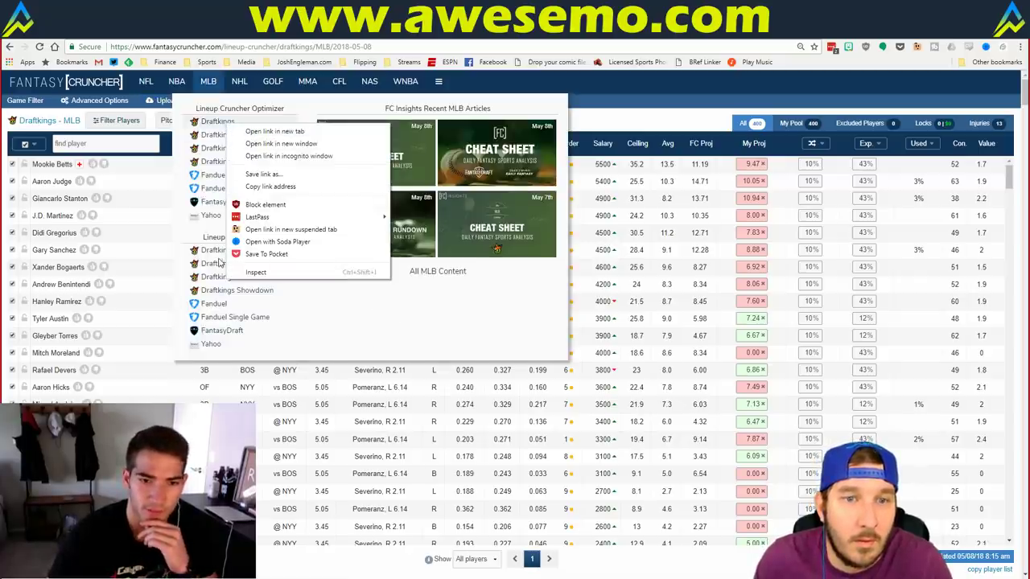
click(635, 44)
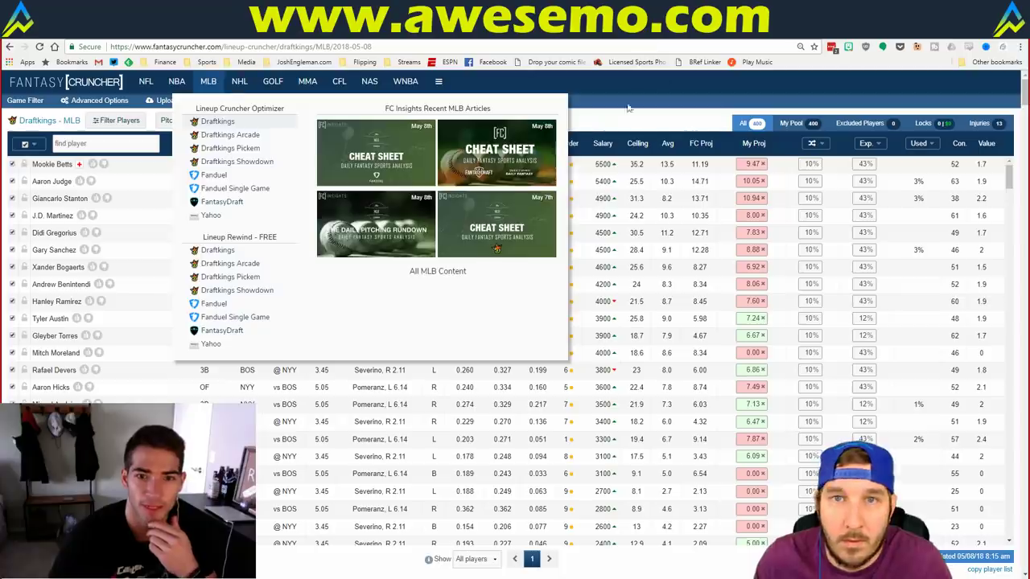
mouse_move(208, 81)
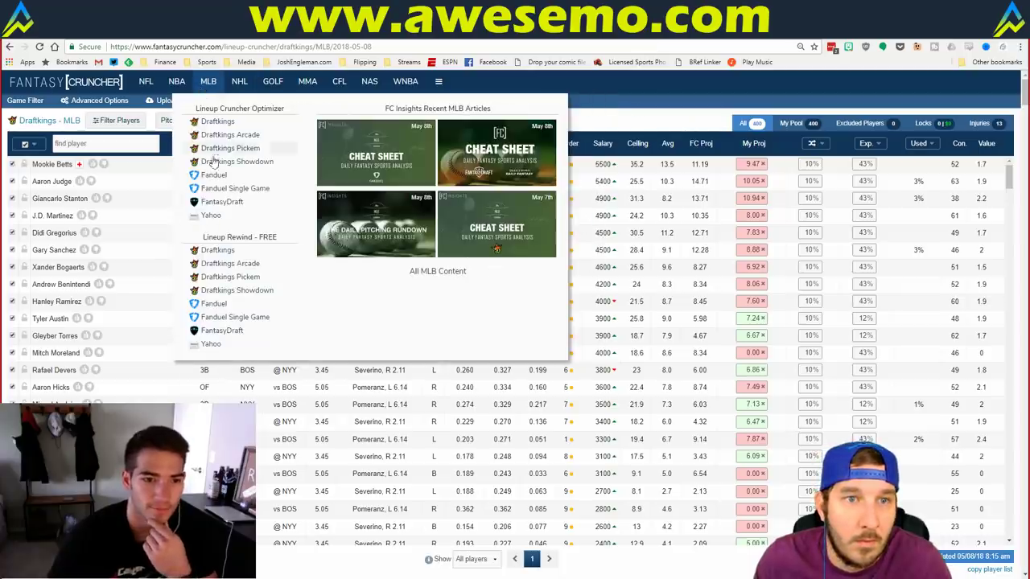
right_click(219, 256)
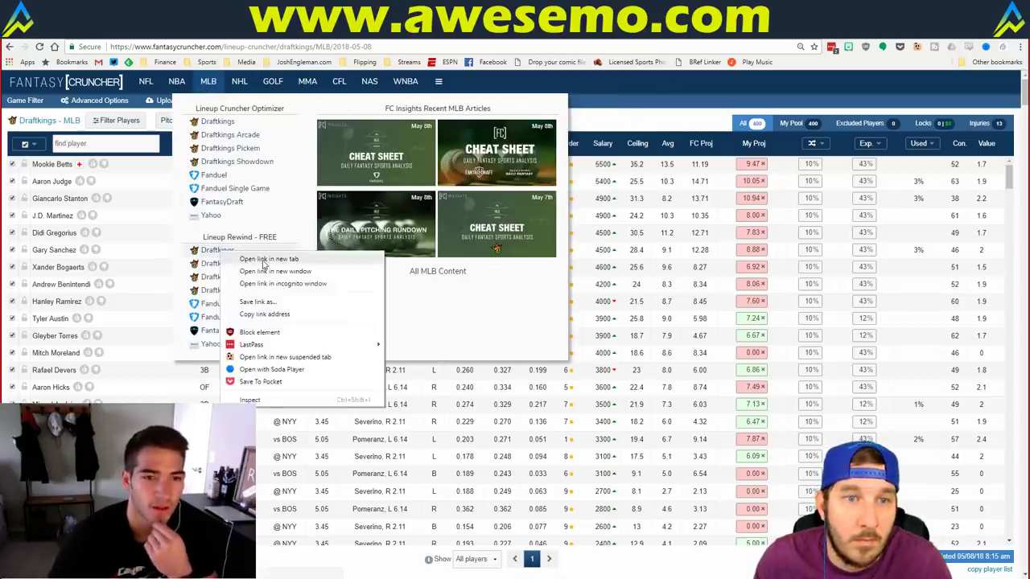
key(Escape)
click(219, 255)
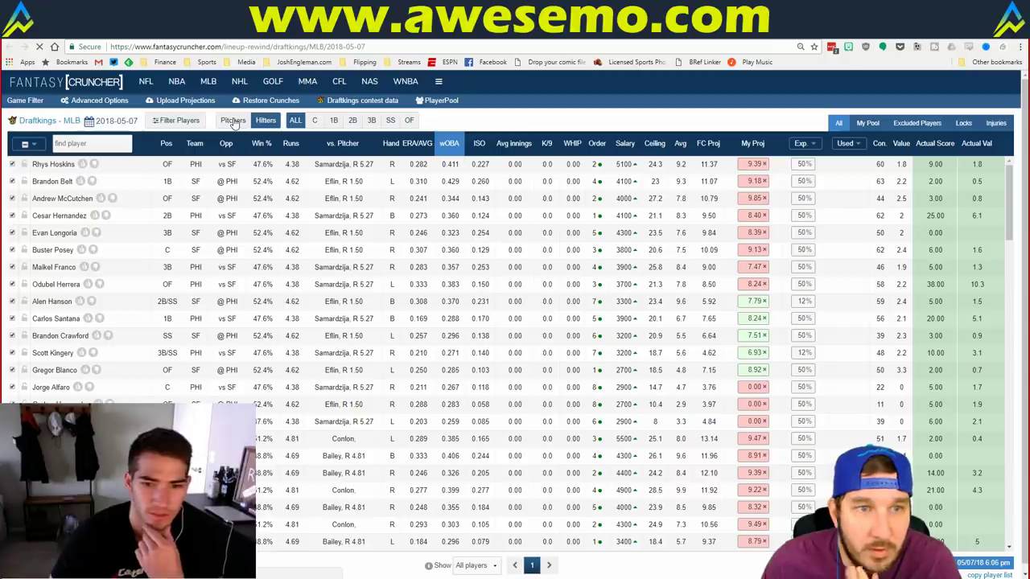
Step: Show only pitchers sorted by actual score, highest first, and check Jeff Samardzija's game log
click(233, 121)
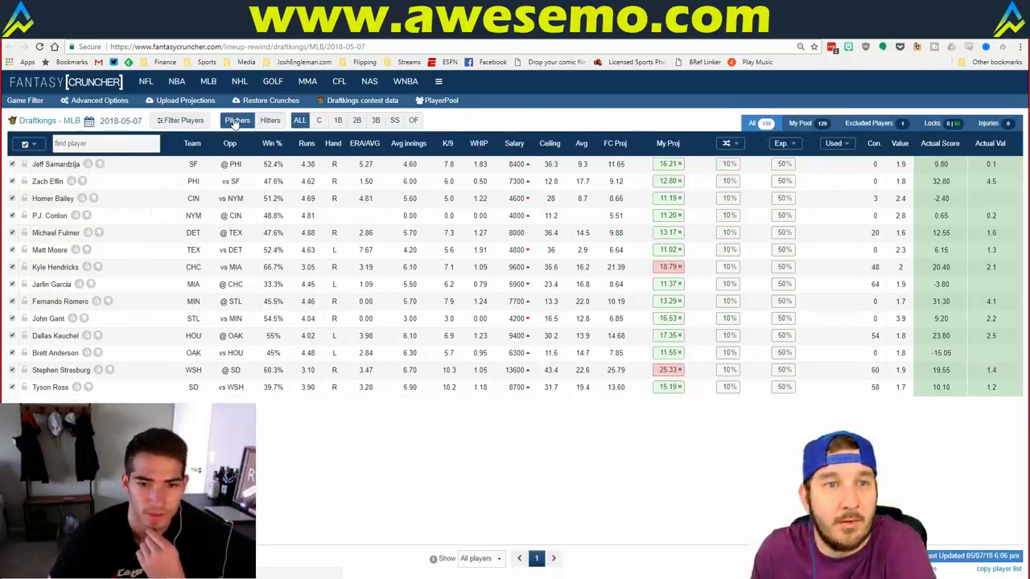
click(941, 145)
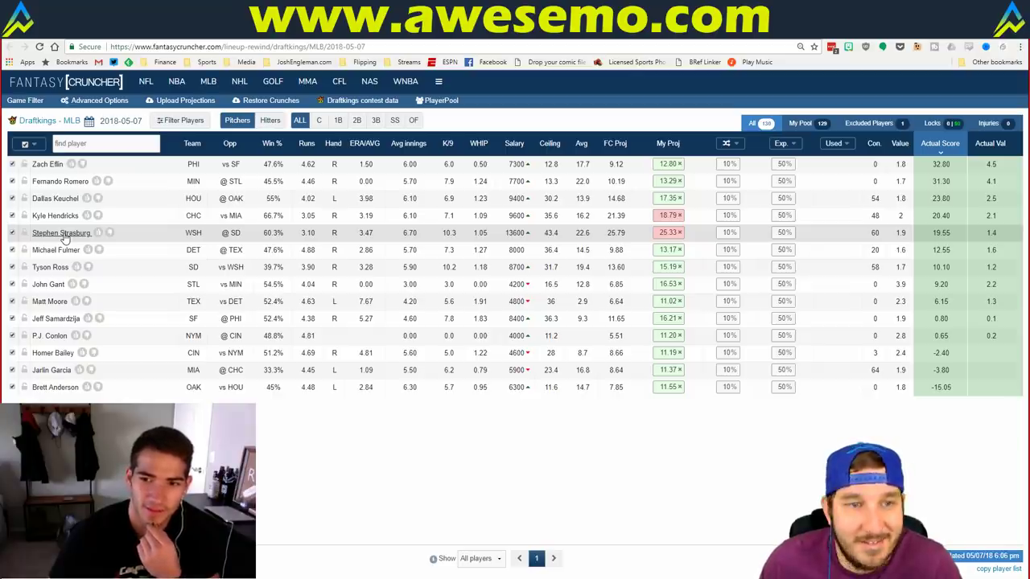
click(56, 319)
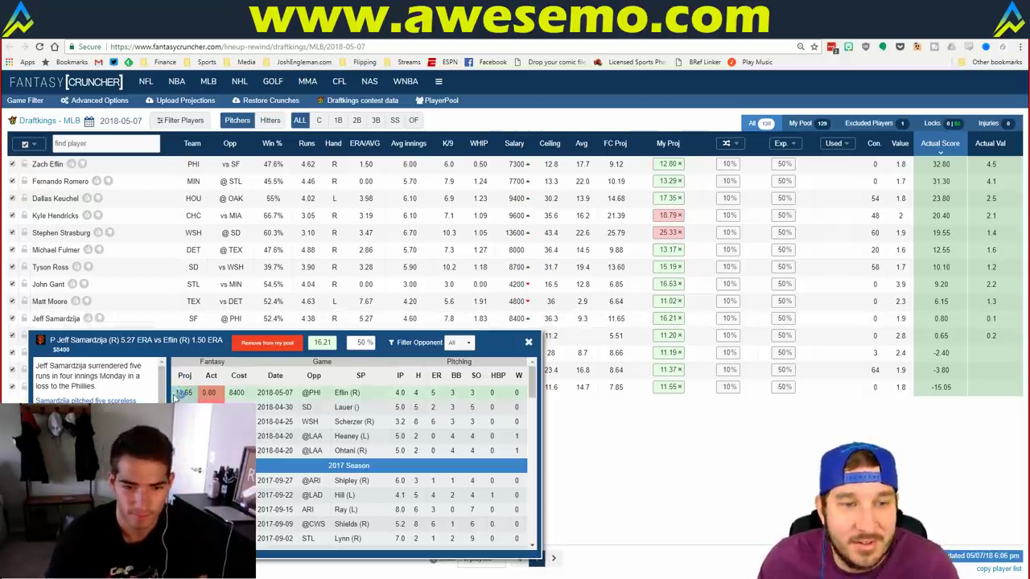
click(529, 342)
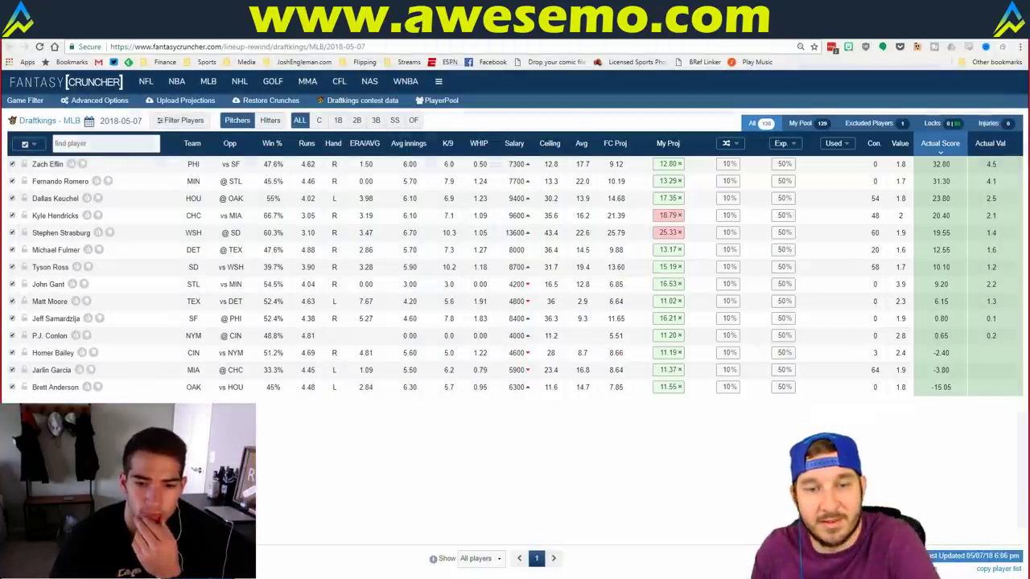
Step: Switch to the Snipping Tool to view the captured Fangraphs Search extension reviews, and close it
key(alt+Tab)
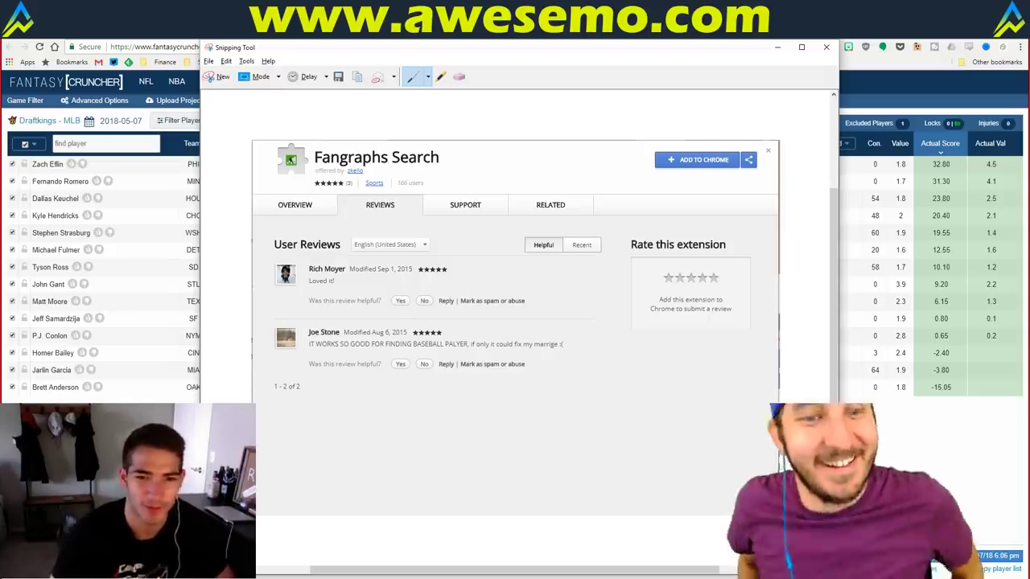
click(826, 51)
click(565, 320)
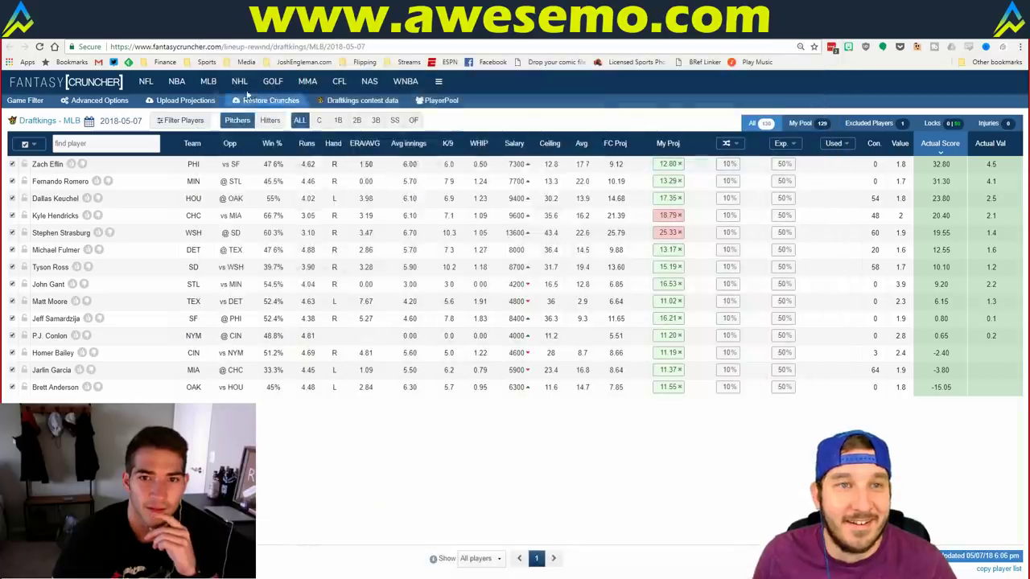
Step: Return to the Excel workbook, set the upper matchup team in I2 to Orioles and stamp the sheet
key(ctrl+Tab)
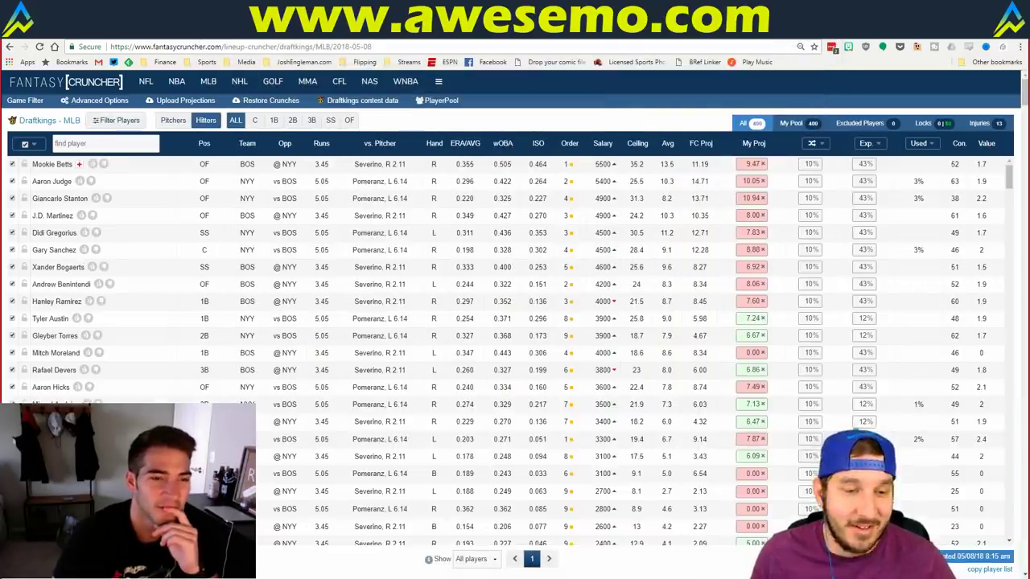
key(alt+Tab)
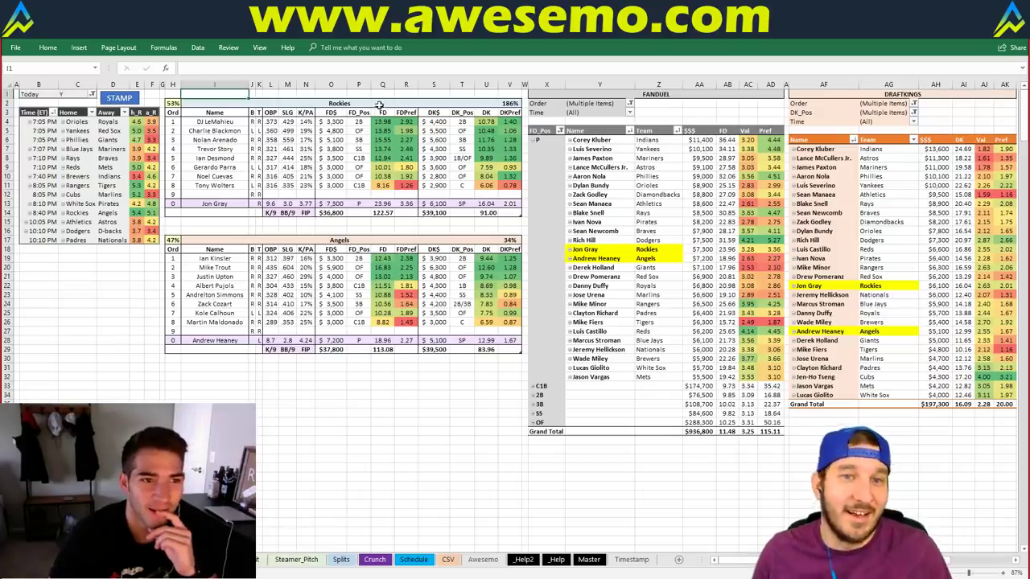
text(Oriole)
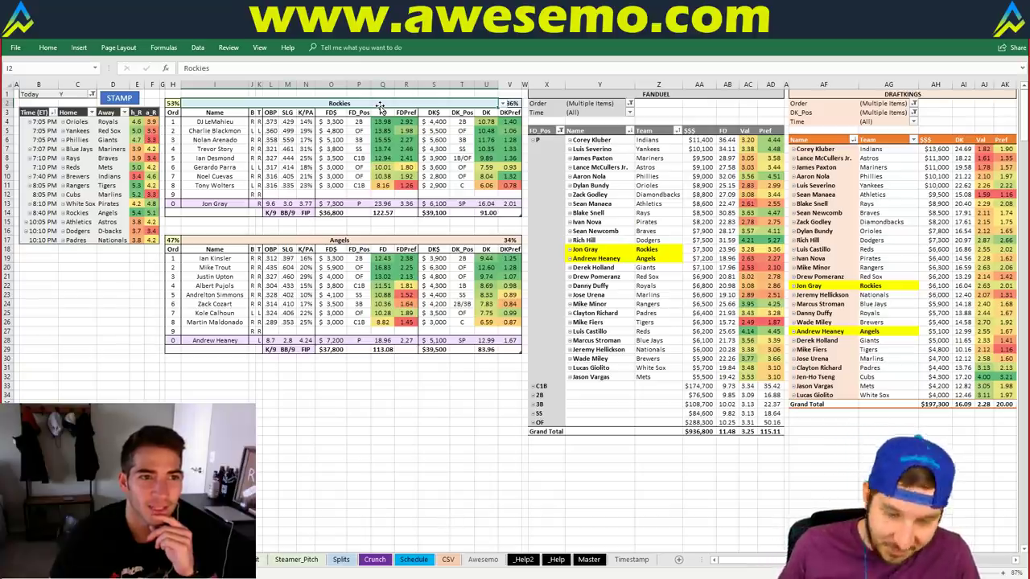
text(s)
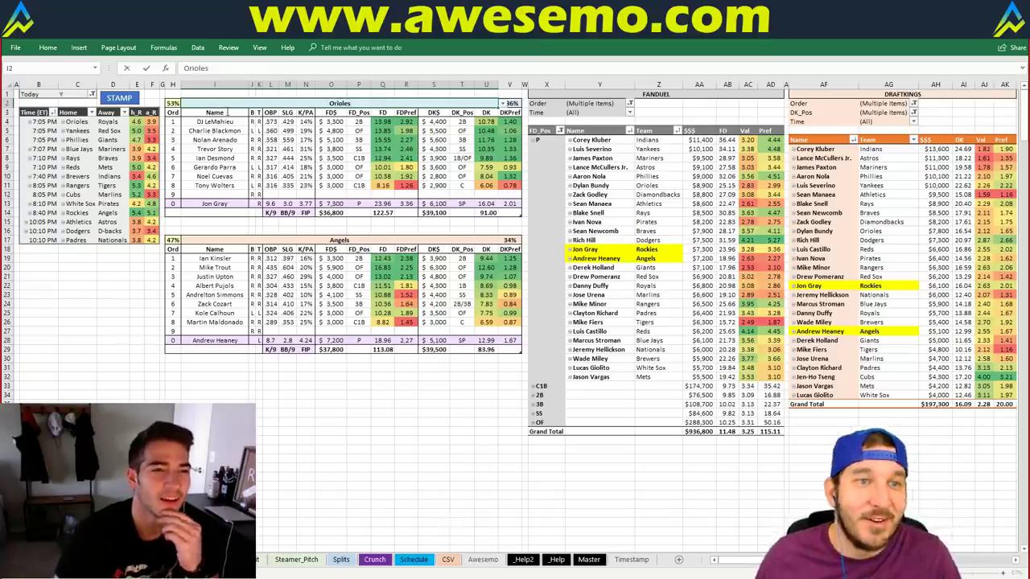
key(Return)
click(118, 98)
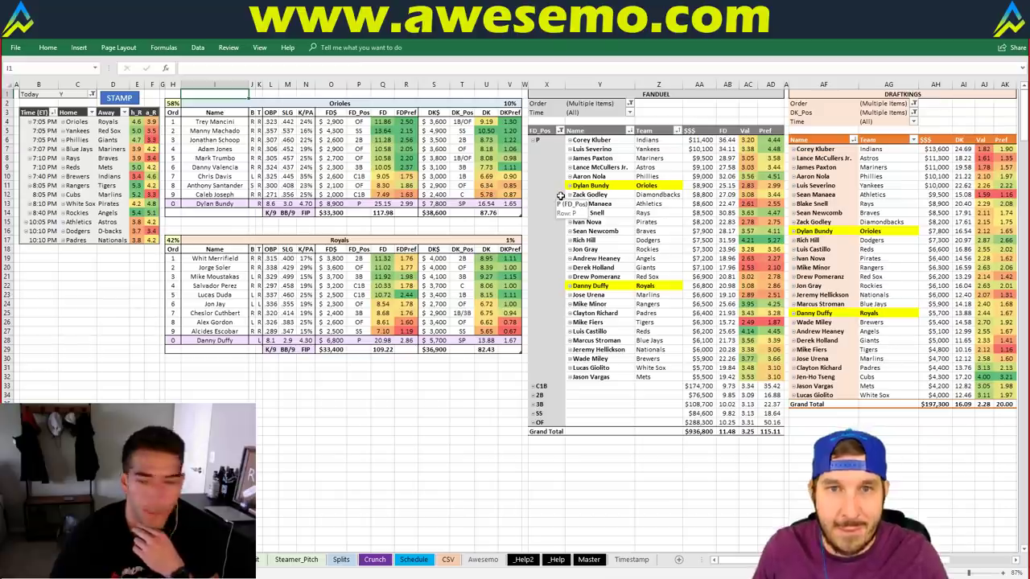
Step: Highlight the K/PA values in the Royals table to review the hitters' strikeout rates
click(418, 388)
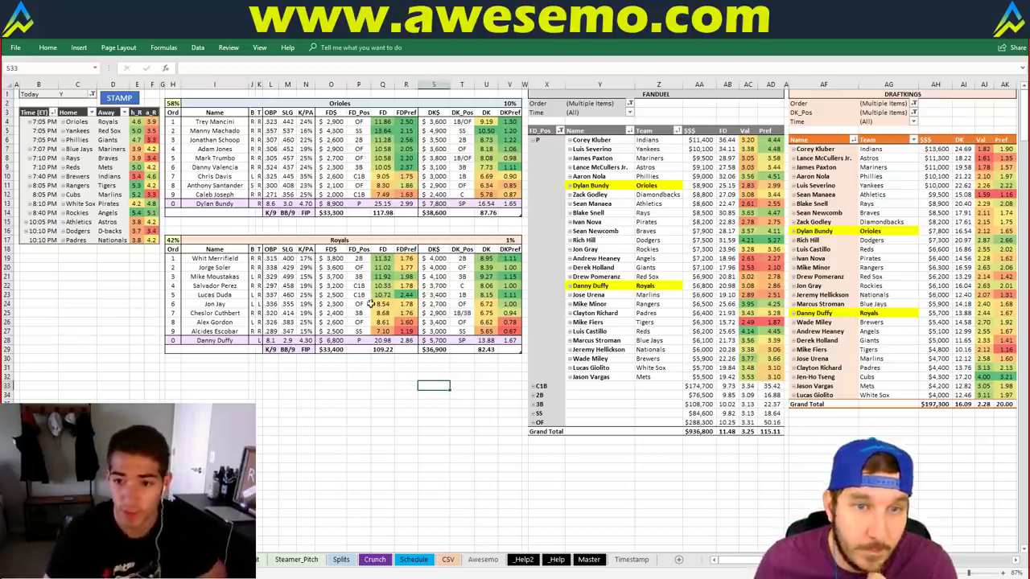
drag(305, 259, 322, 346)
click(371, 414)
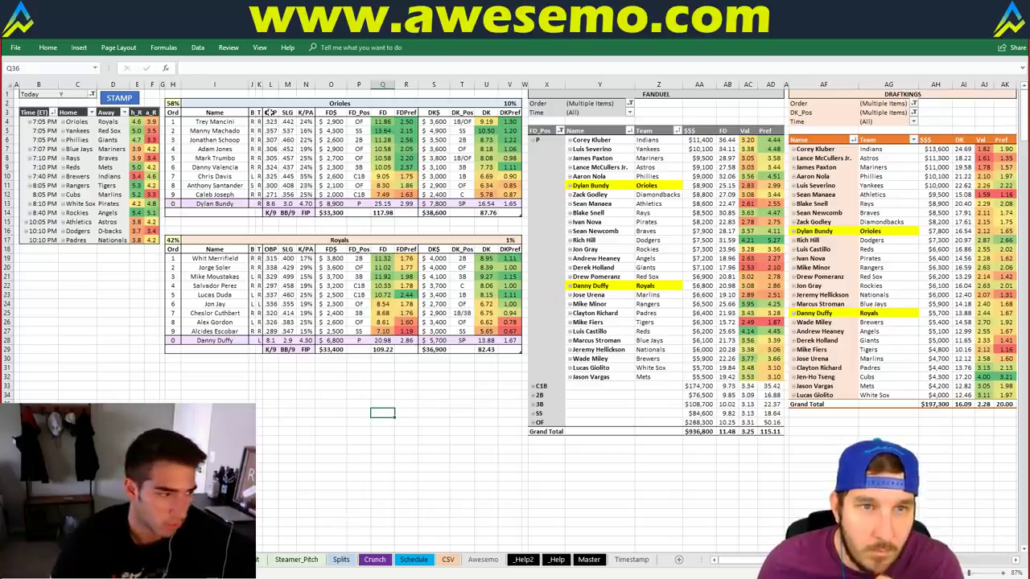
Step: Rename the SLG column header in the Orioles table to ISO
click(288, 113)
text(ISO)
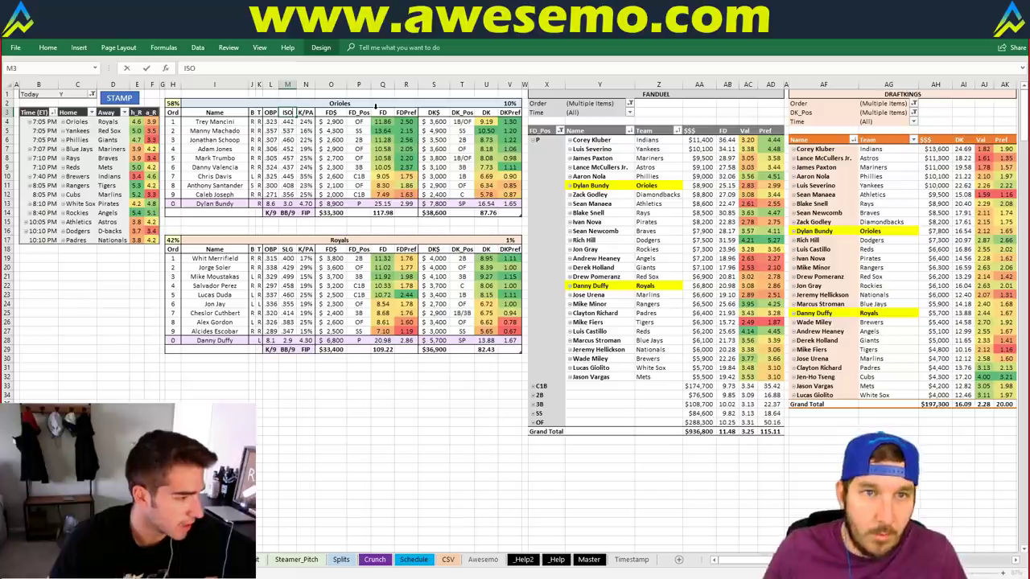
key(Return)
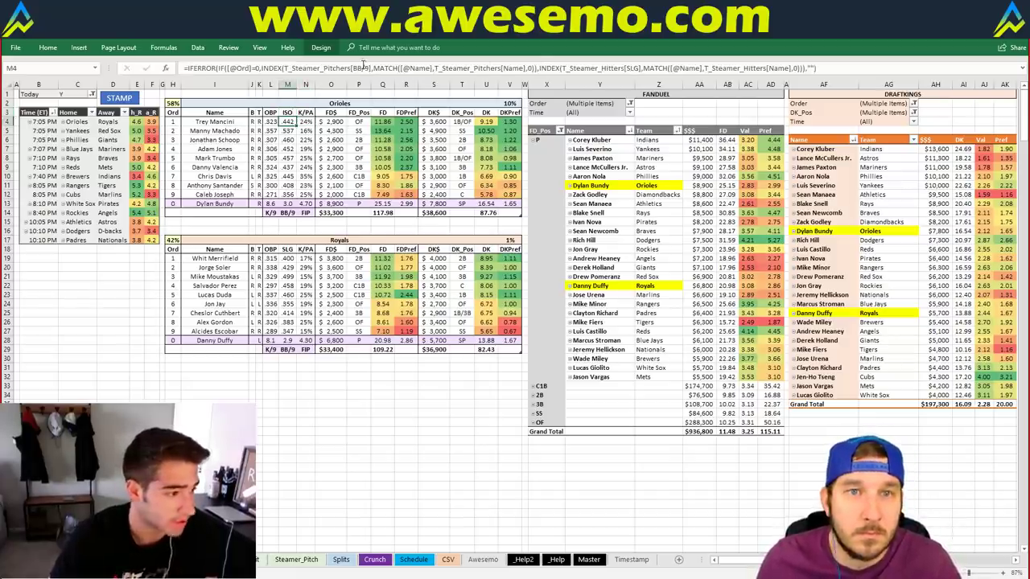
double_click(358, 68)
drag(358, 69, 369, 69)
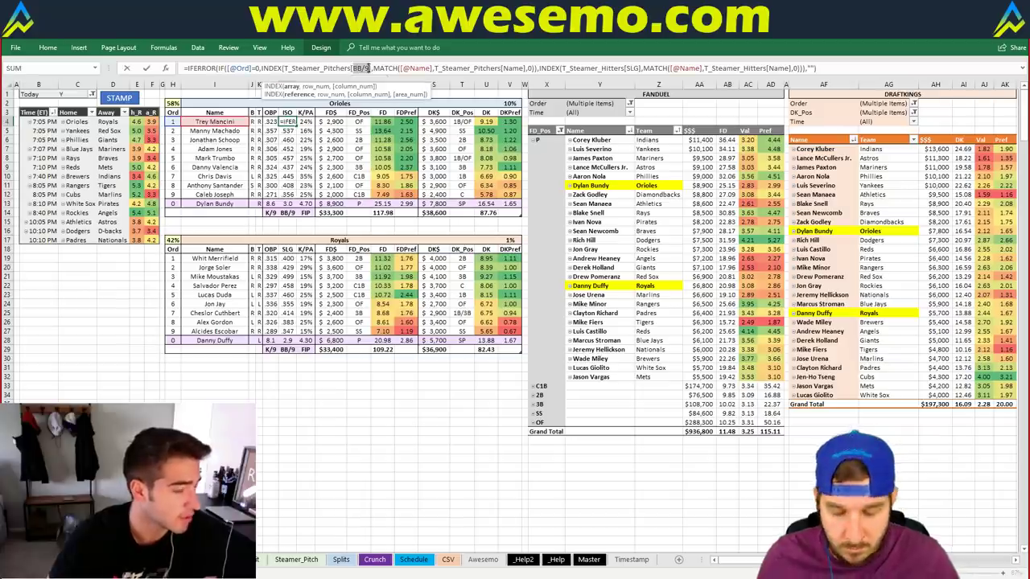
key(BackSpace)
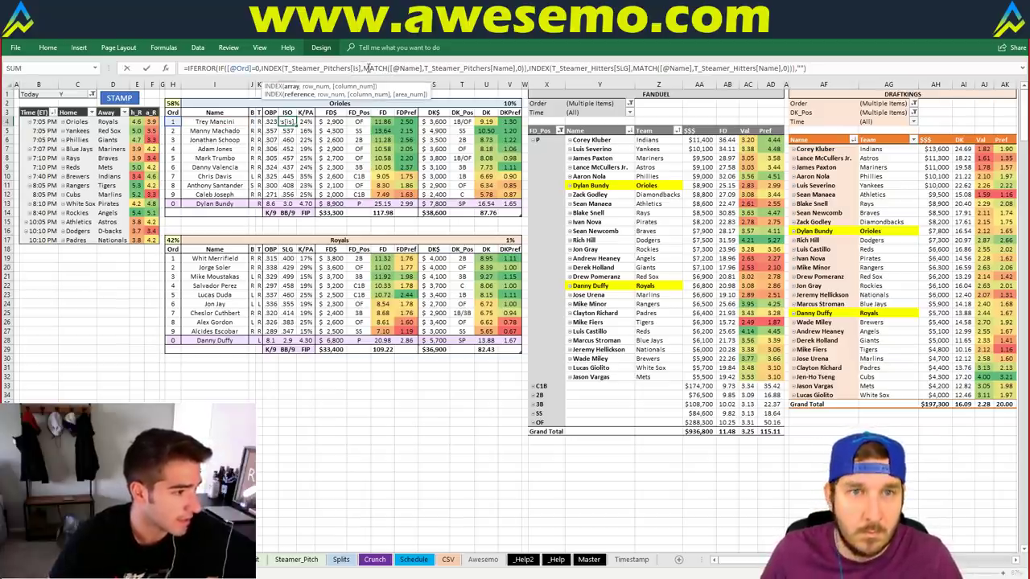
key(Escape)
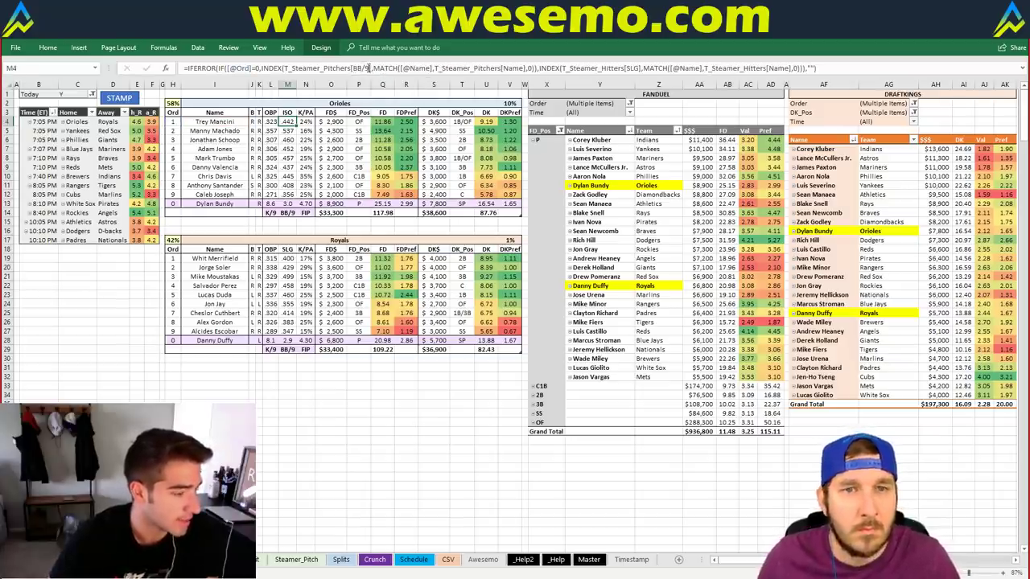
Step: Change the T_Steamer_Hitters reference in the Orioles table's ISO column formula in M4 from SLG to ISO
double_click(633, 68)
text(ISO)
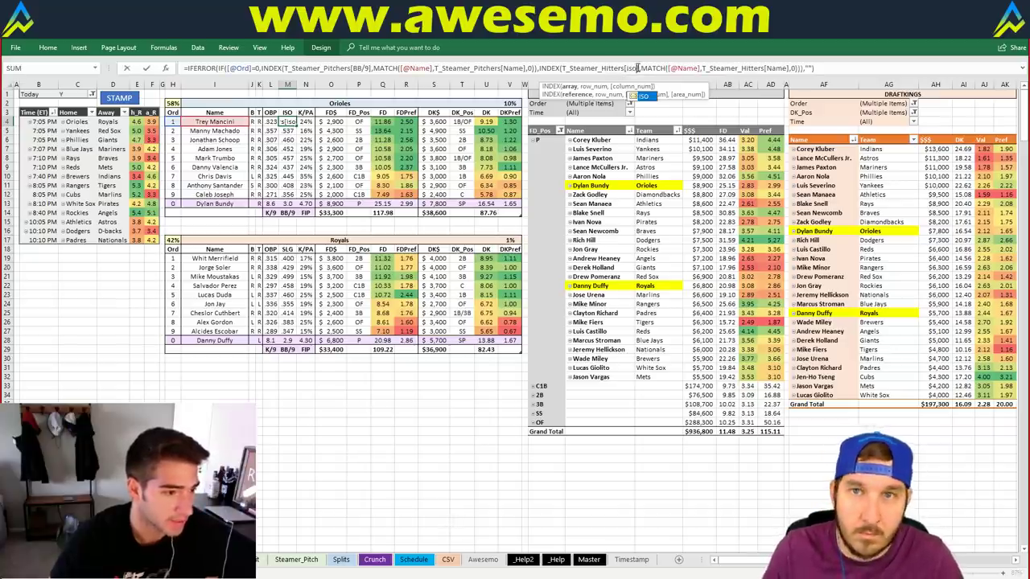
key(Return)
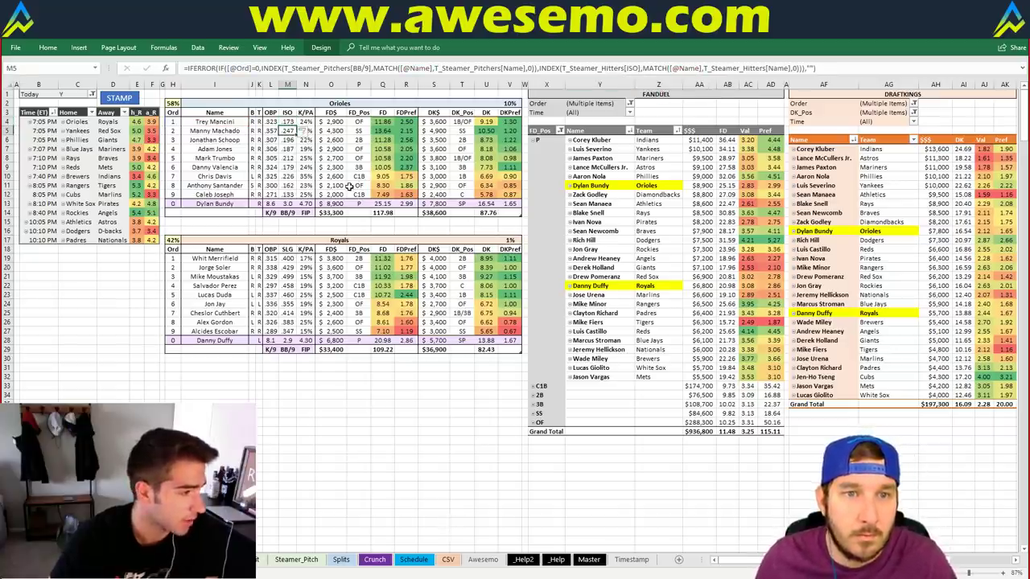
Step: Rename the Royals table's SLG header to ISO and point the T_Steamer_Hitters reference in M19's formula to ISO
click(287, 249)
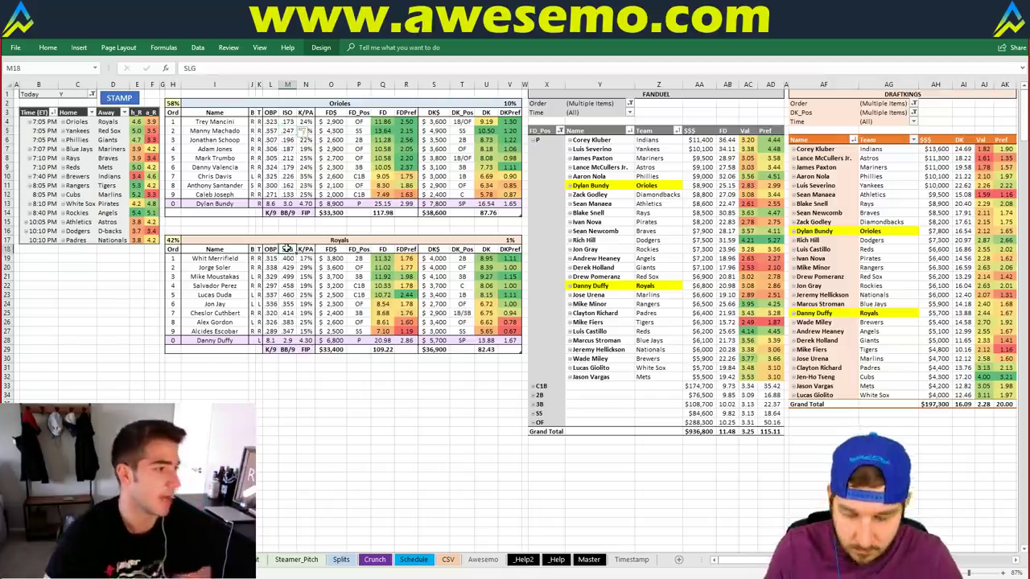
click(295, 257)
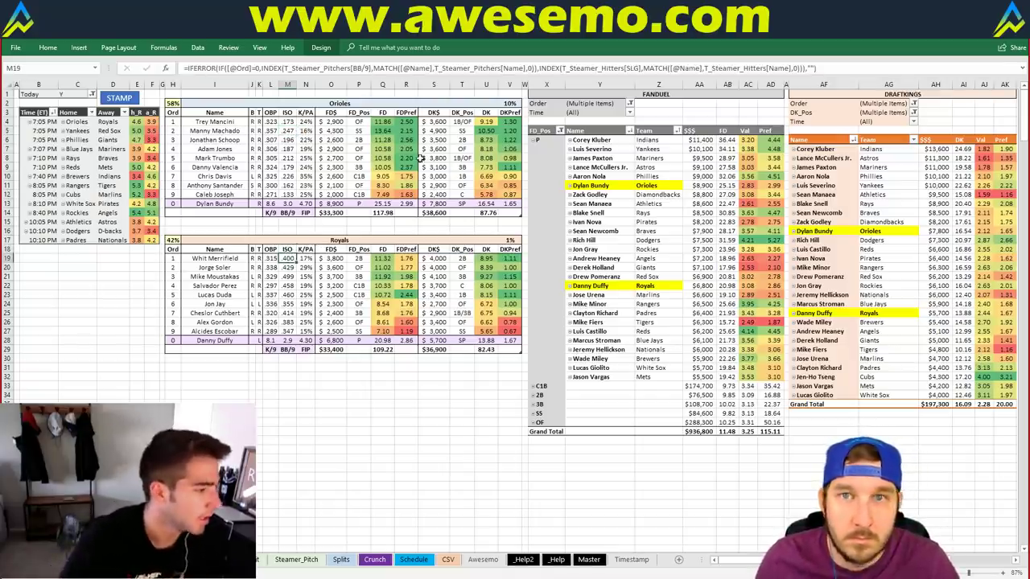
double_click(632, 68)
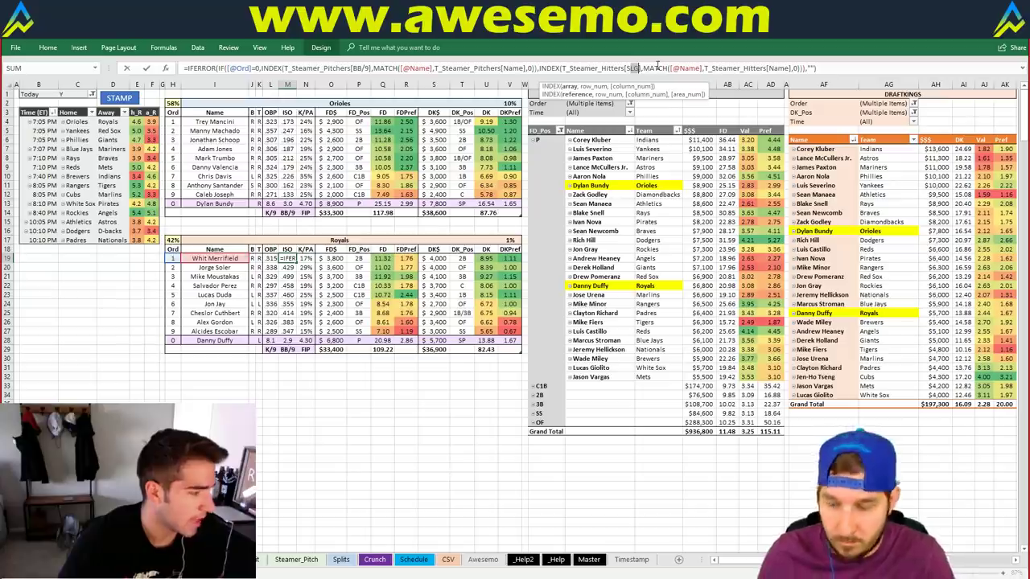
key(BackSpace)
text(SLG)
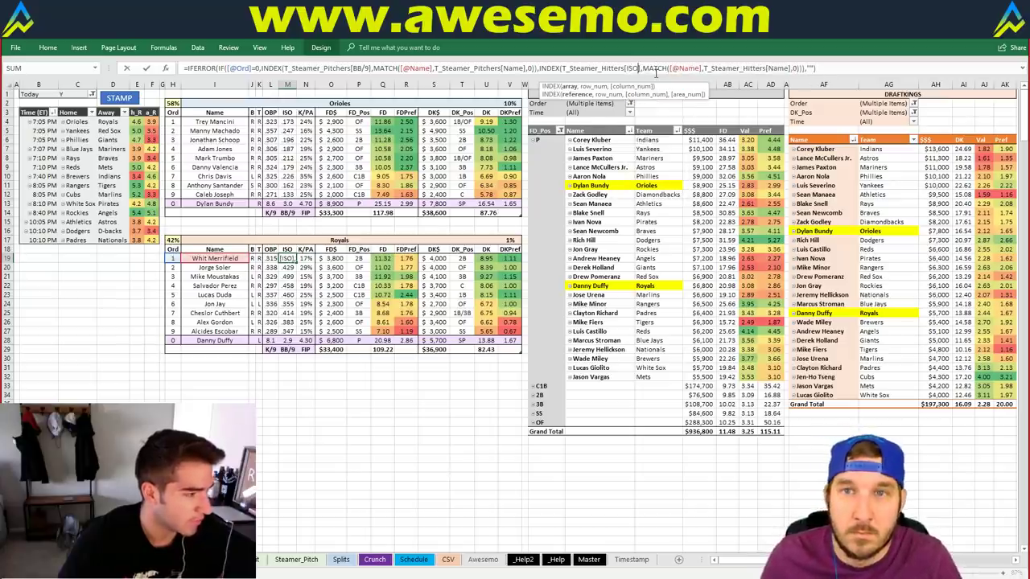
key(Return)
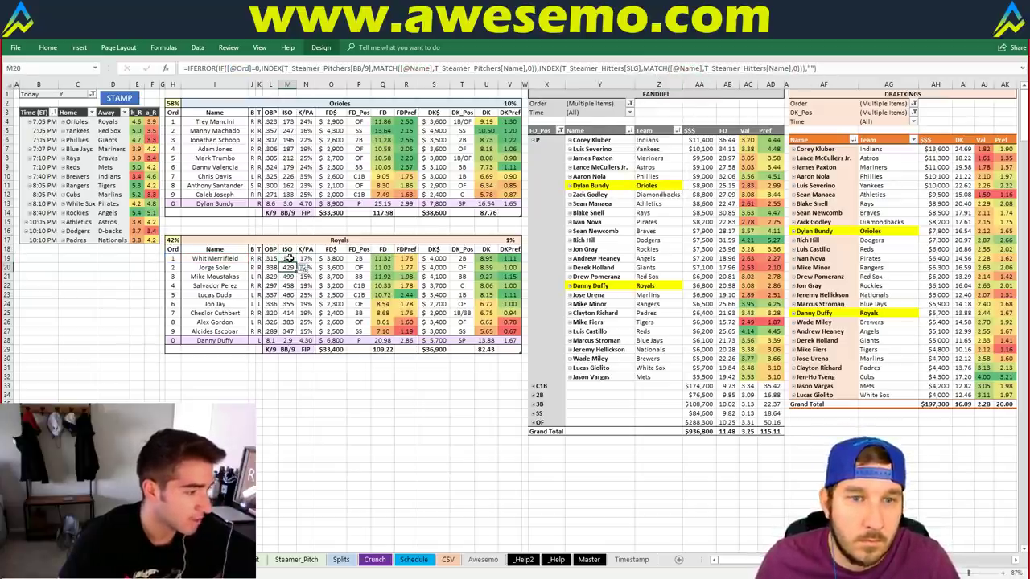
Step: Fill the M19 formula down the Royals table's ISO column and save the workbook
click(291, 257)
drag(297, 262, 294, 332)
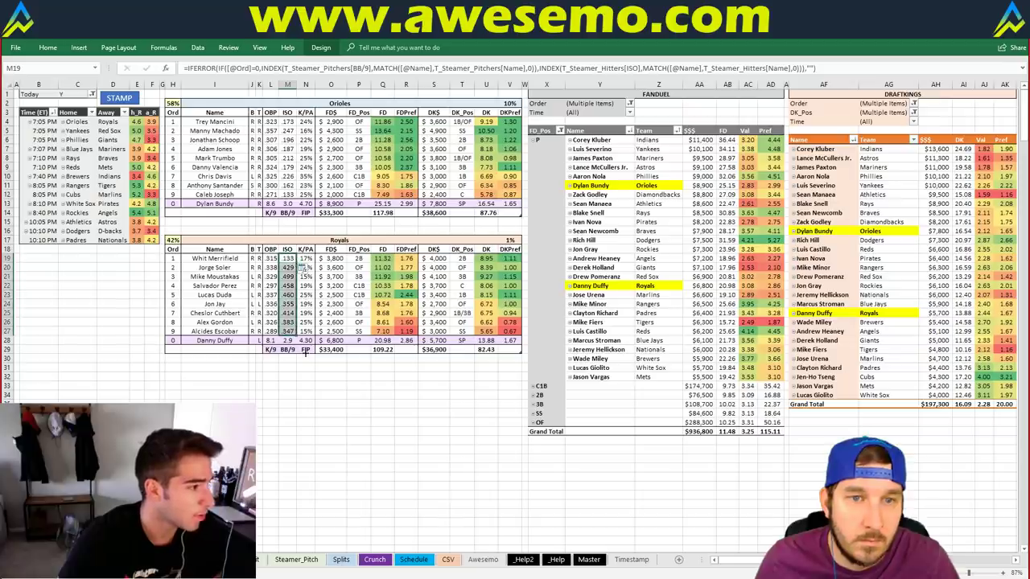
click(327, 381)
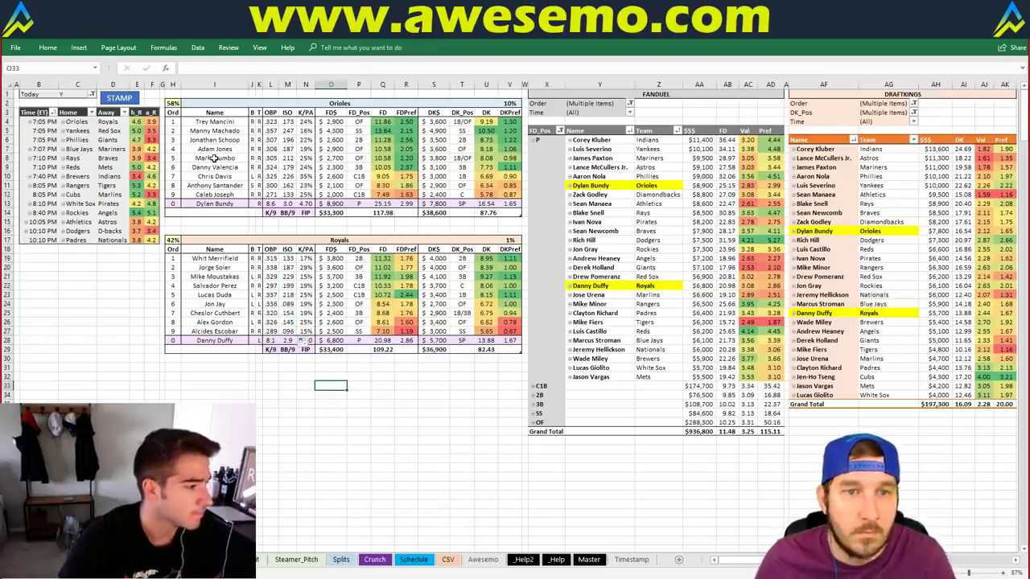
key(ctrl+s)
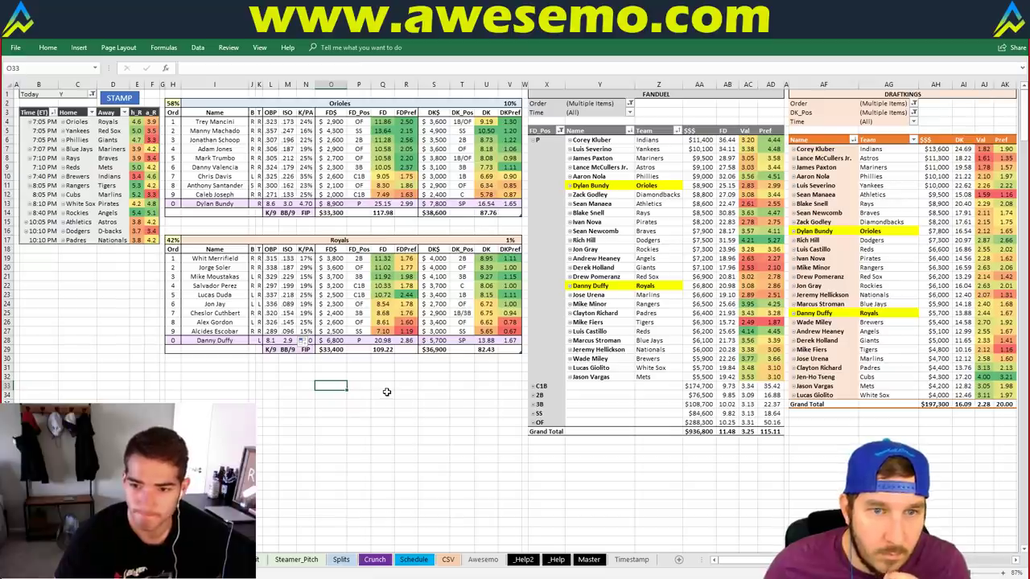
Step: Switch to the browser, move the blank Google window aside and close it, leaving the FantasyCruncher DraftKings MLB page open
click(344, 375)
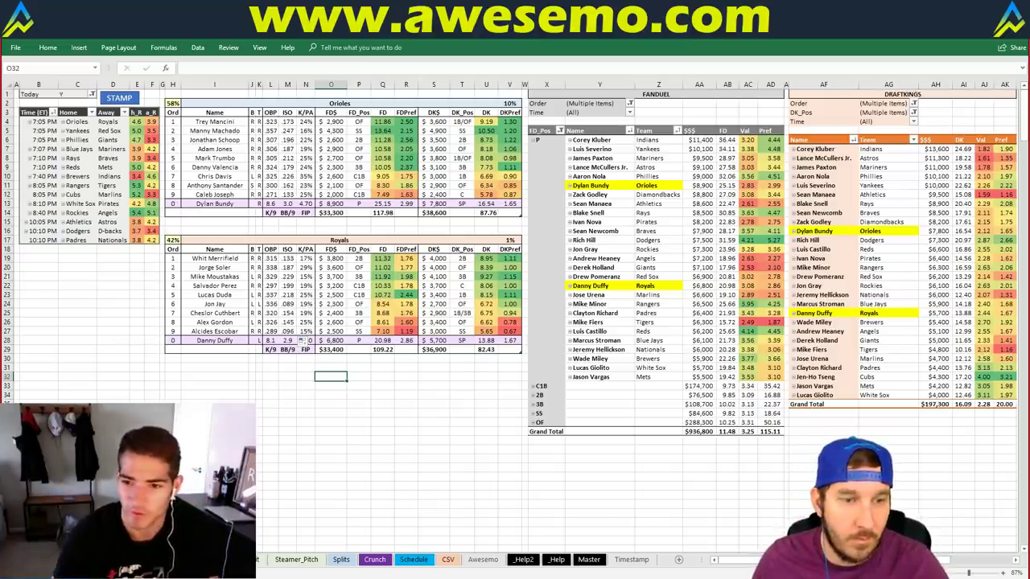
key(alt+Tab)
click(605, 62)
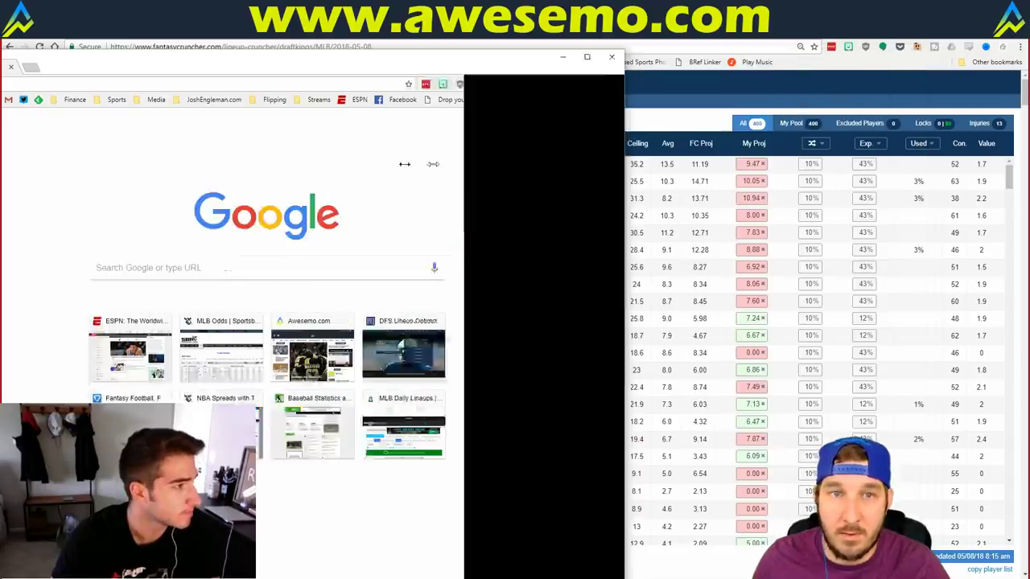
drag(923, 158, 323, 158)
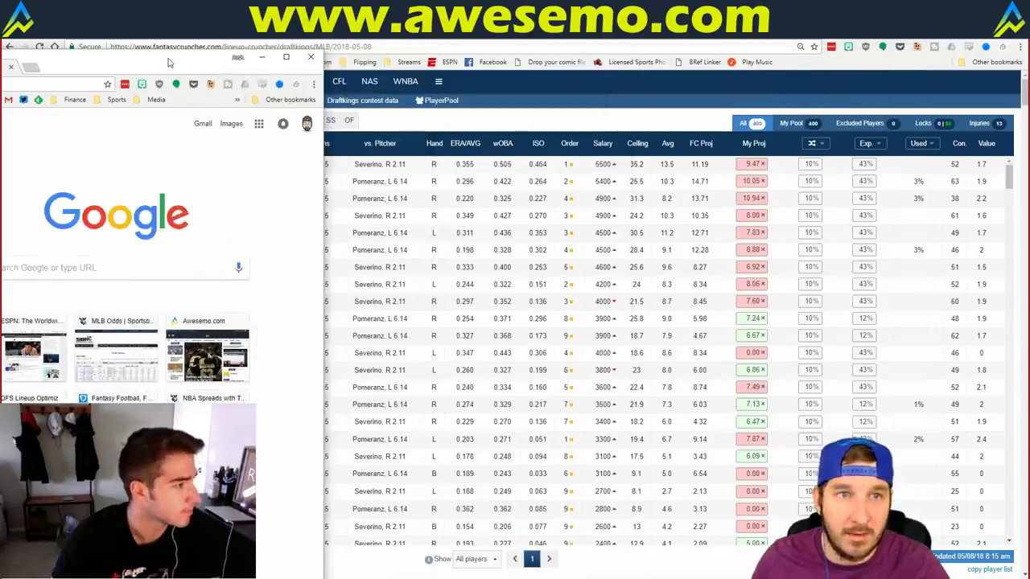
click(311, 57)
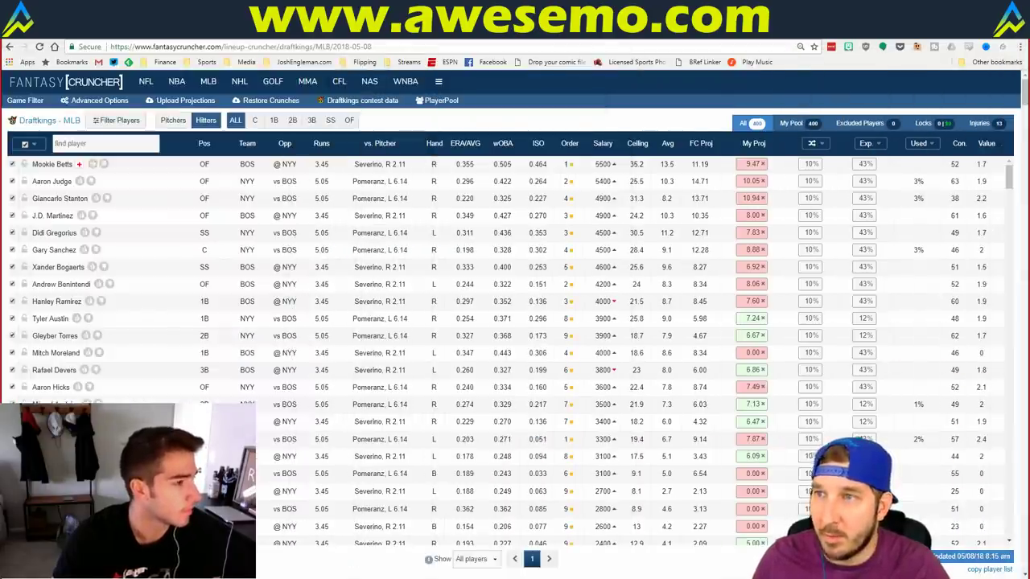
Step: Return to the projection workbook and review the Orioles–Royals matchup tables
key(alt+Tab)
click(331, 375)
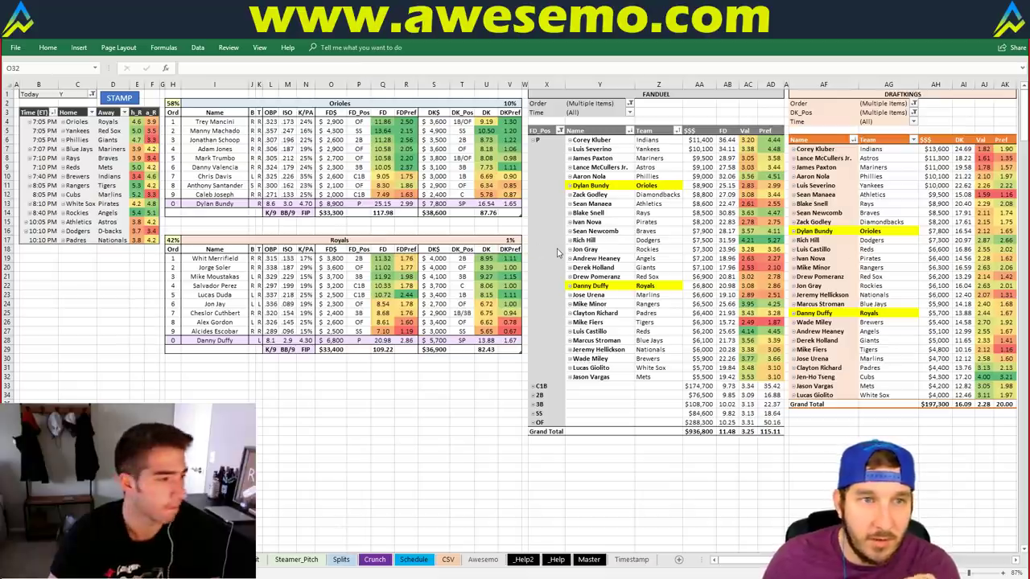
click(436, 230)
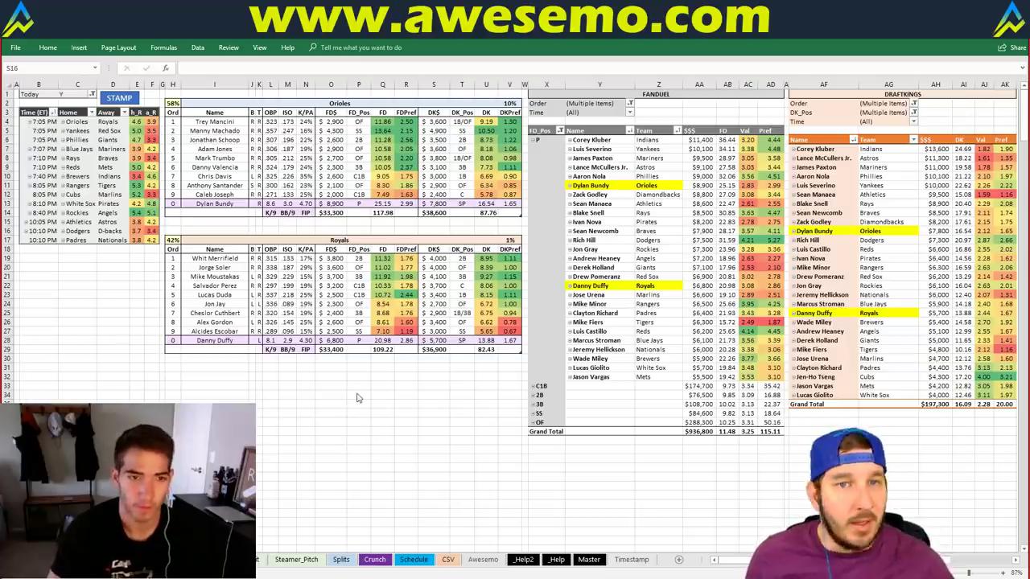
click(372, 376)
click(379, 368)
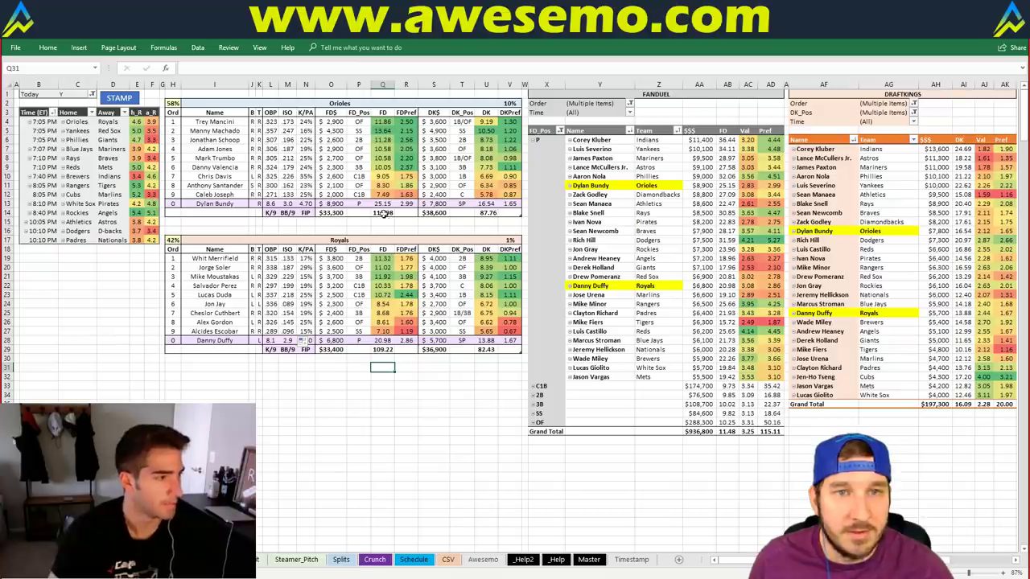
click(690, 113)
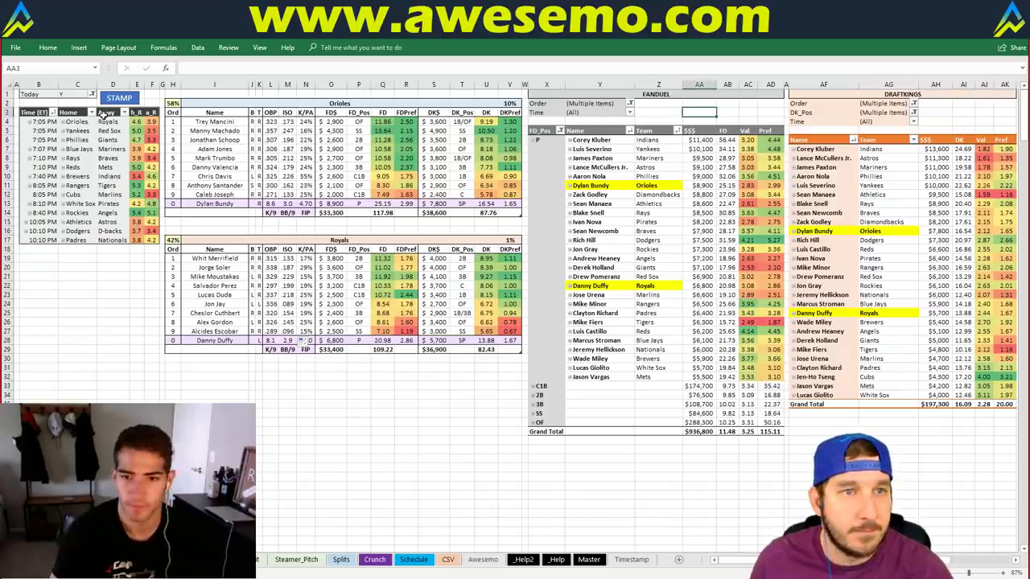
click(246, 104)
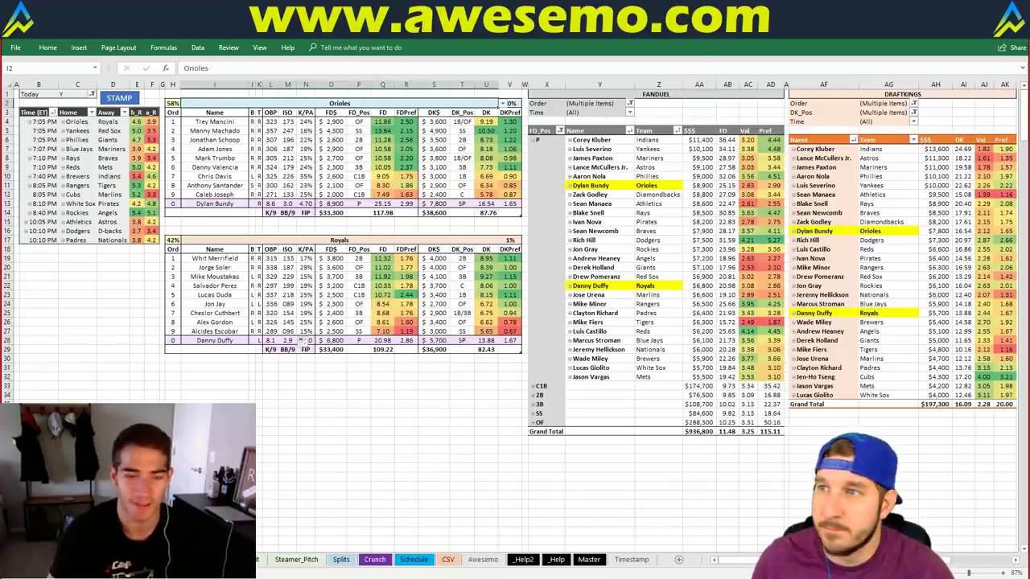
click(333, 366)
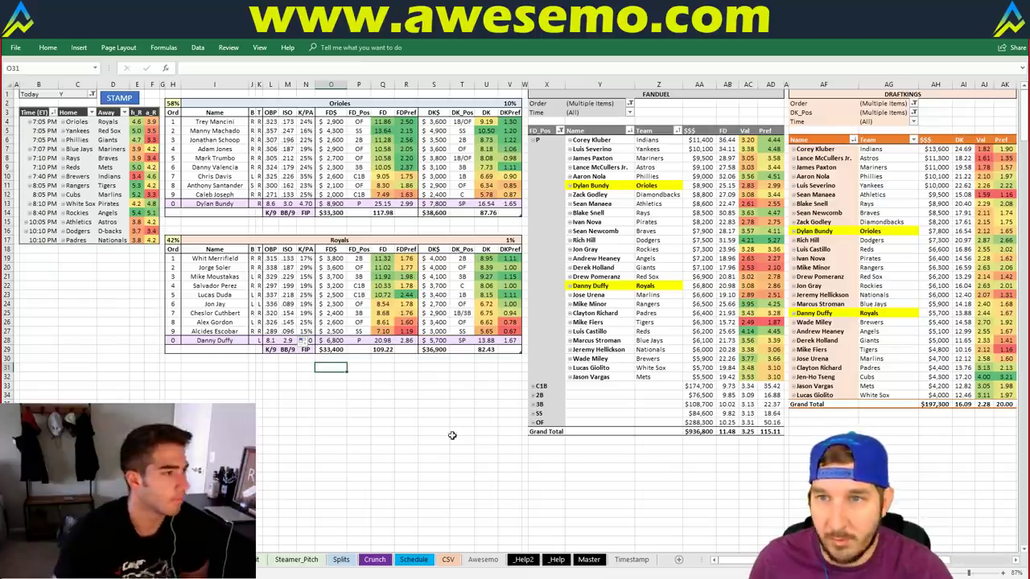
Step: Set the matchup's home team in I2 to Yankees to load the Yankees–Red Sox game
click(233, 103)
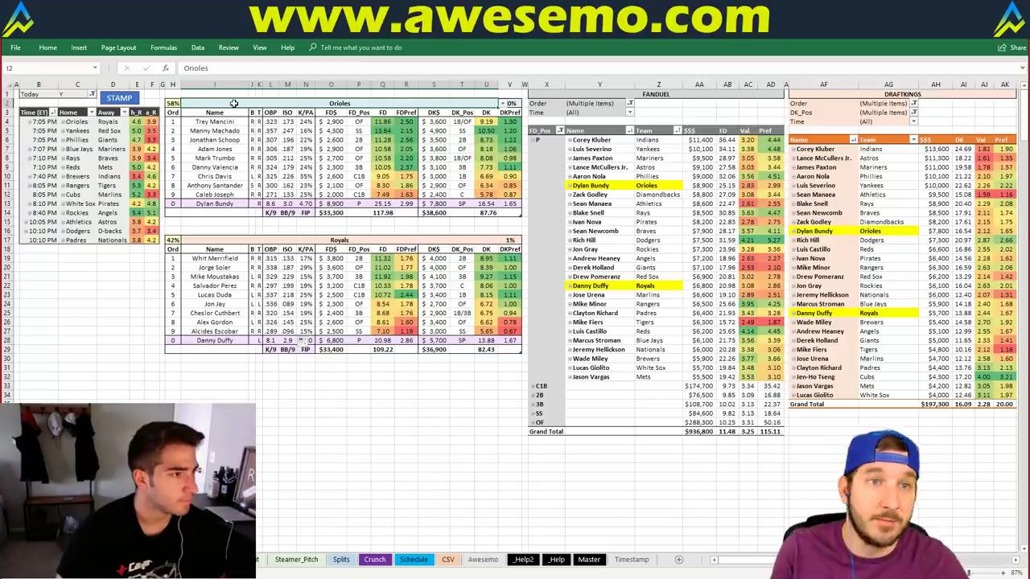
text(Yankees)
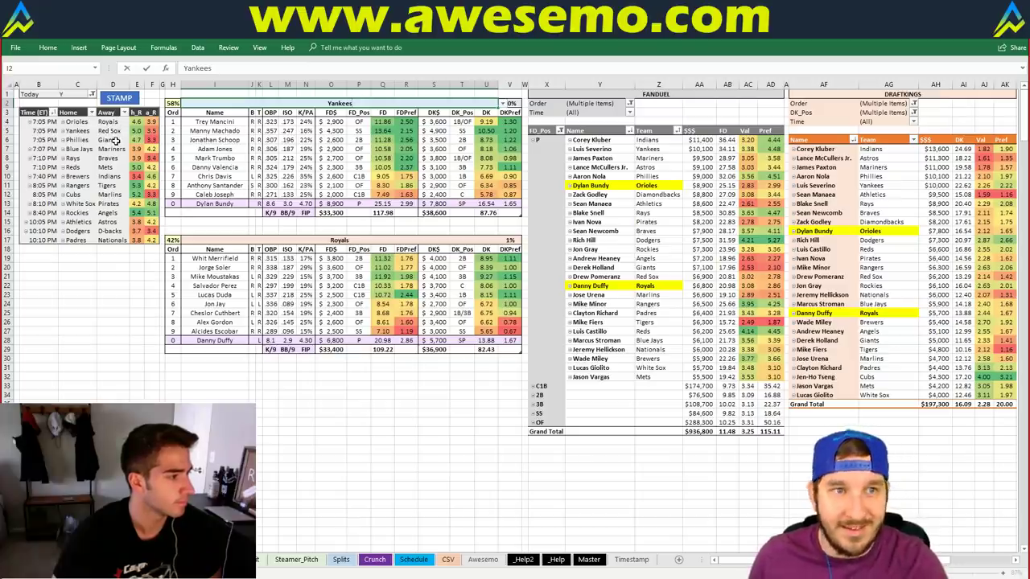
key(Return)
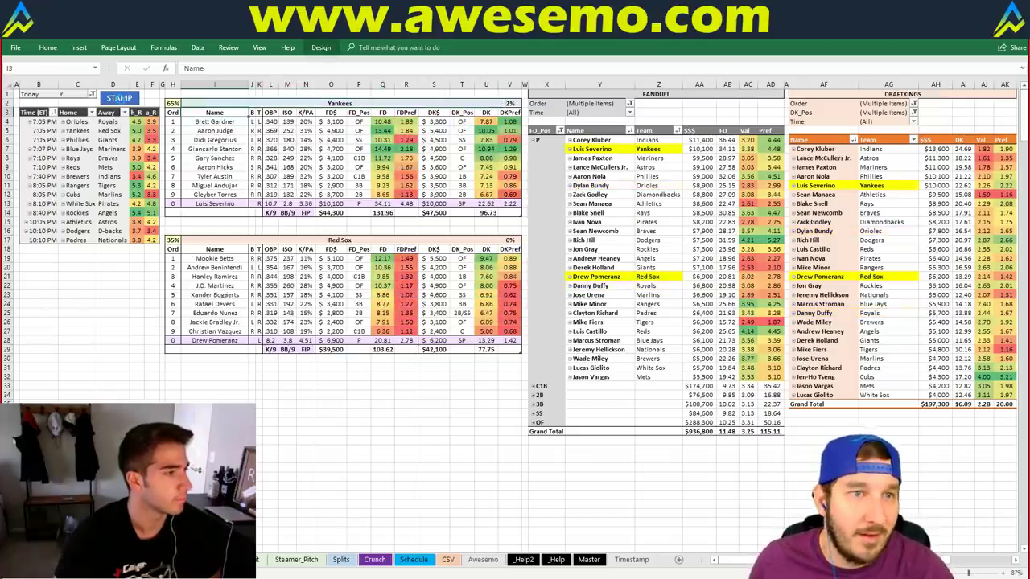
key(Up)
key(Up)
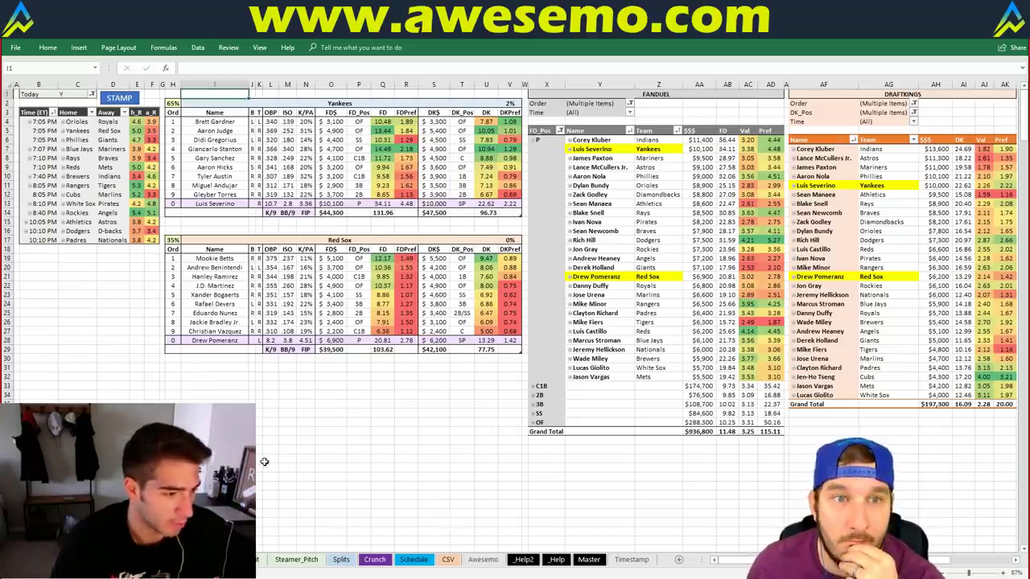
click(340, 371)
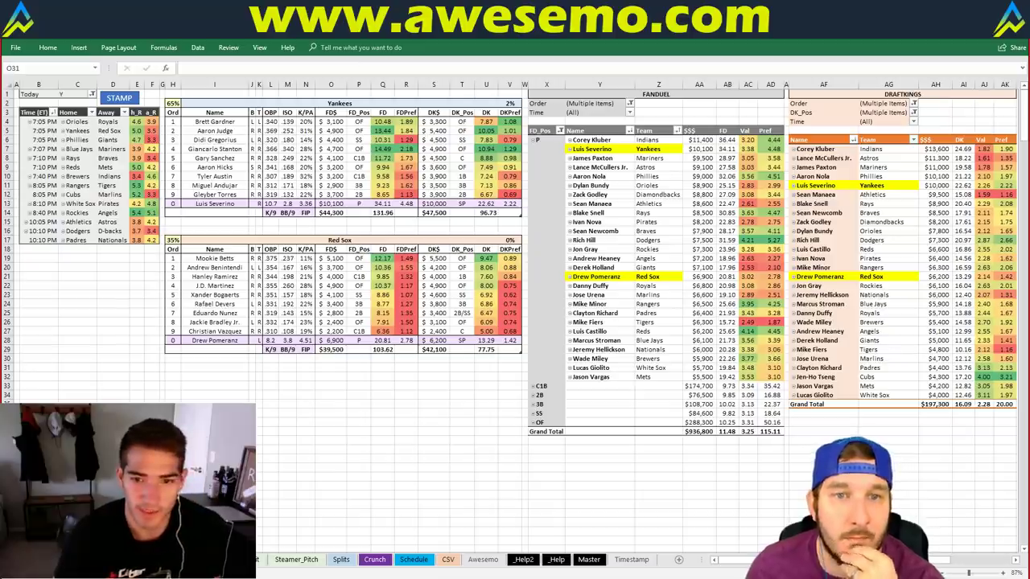
click(323, 383)
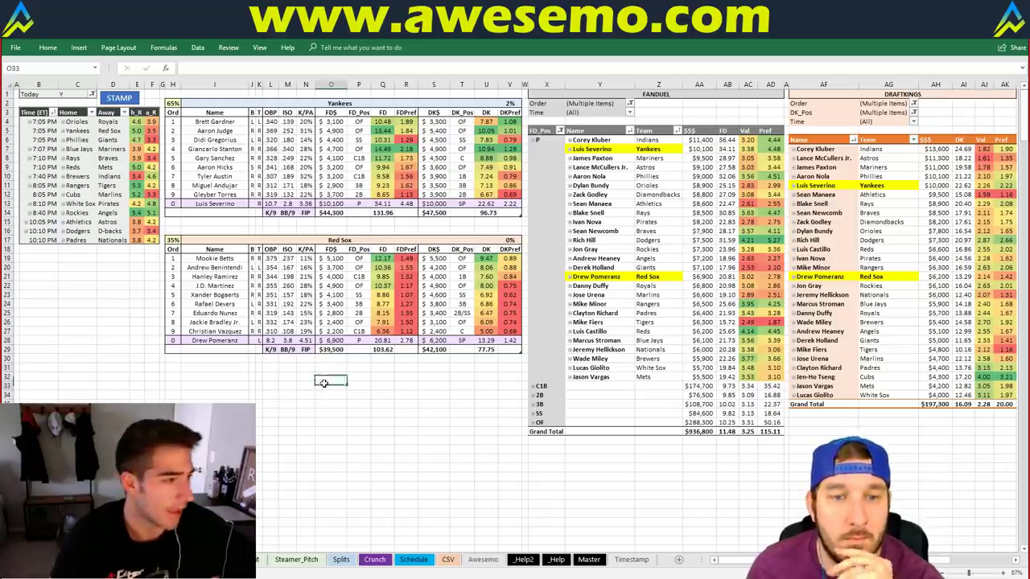
click(328, 377)
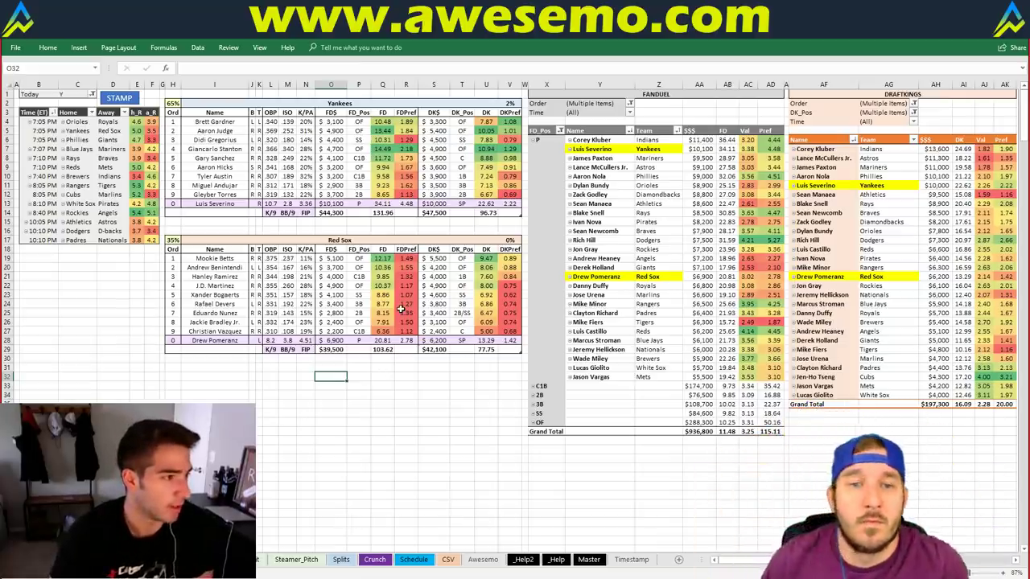
click(355, 366)
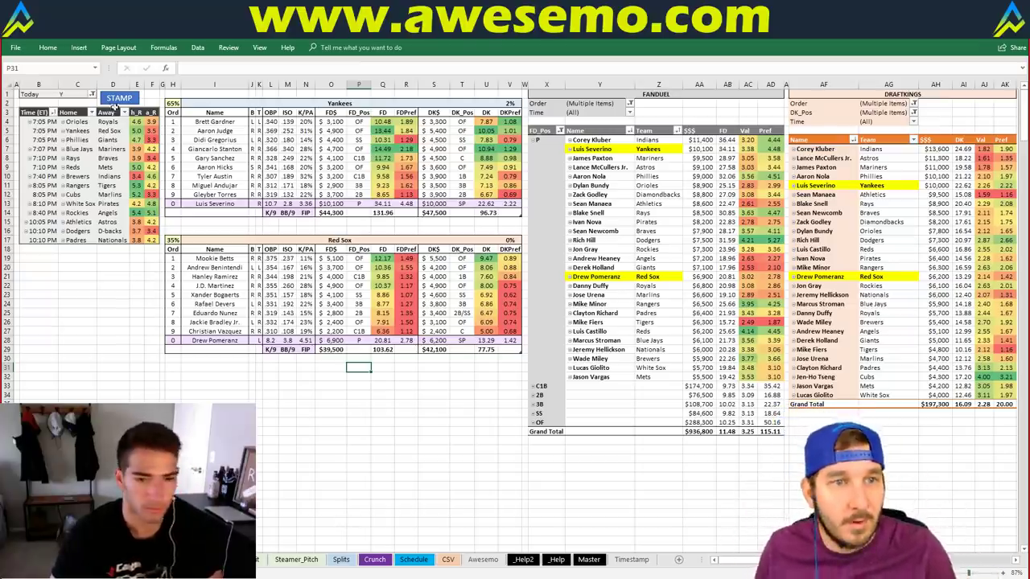
Step: Change the home team in I2 to Phillies to load their matchup against the Giants
click(280, 106)
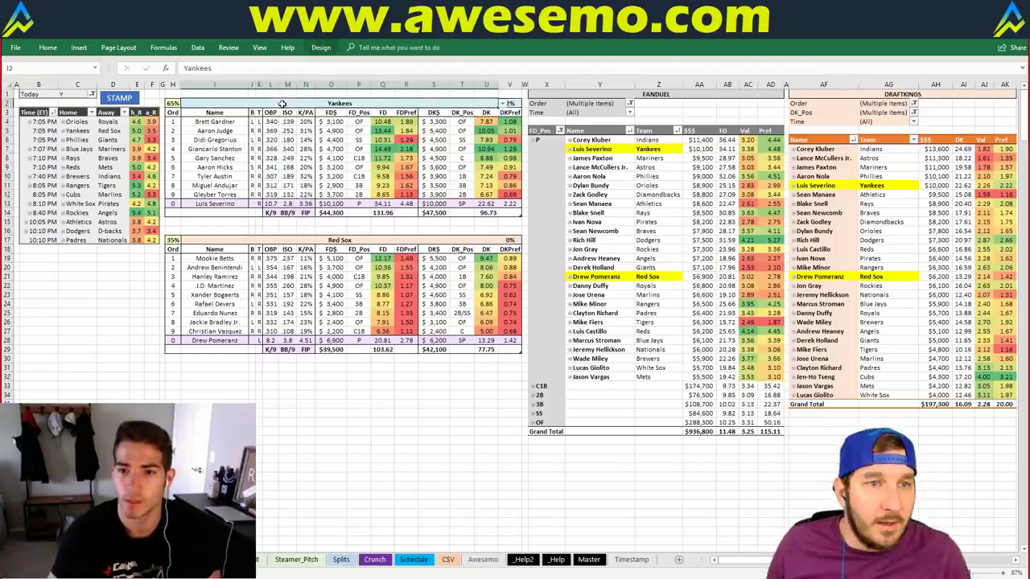
text(Phillie)
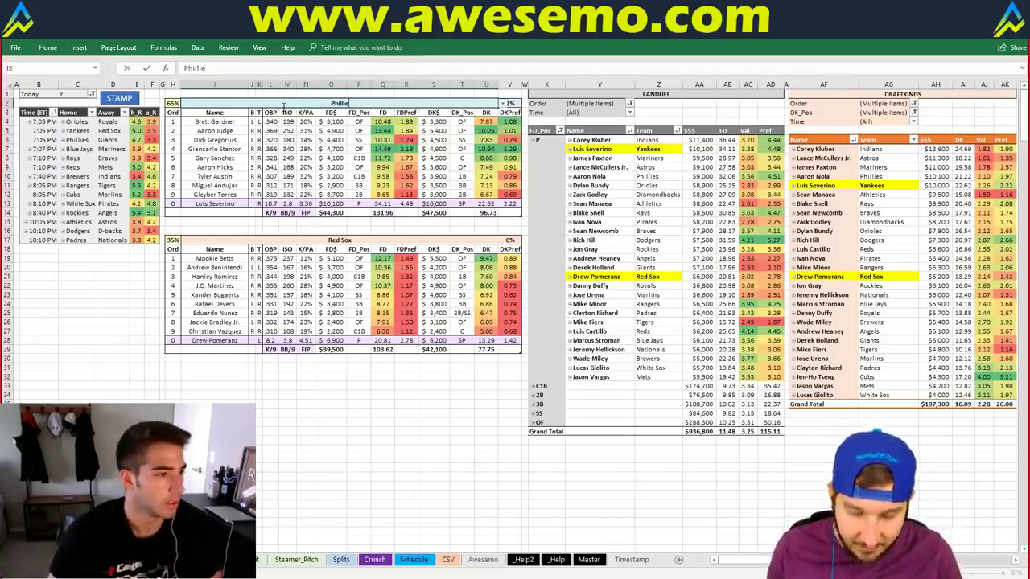
text(s)
key(Return)
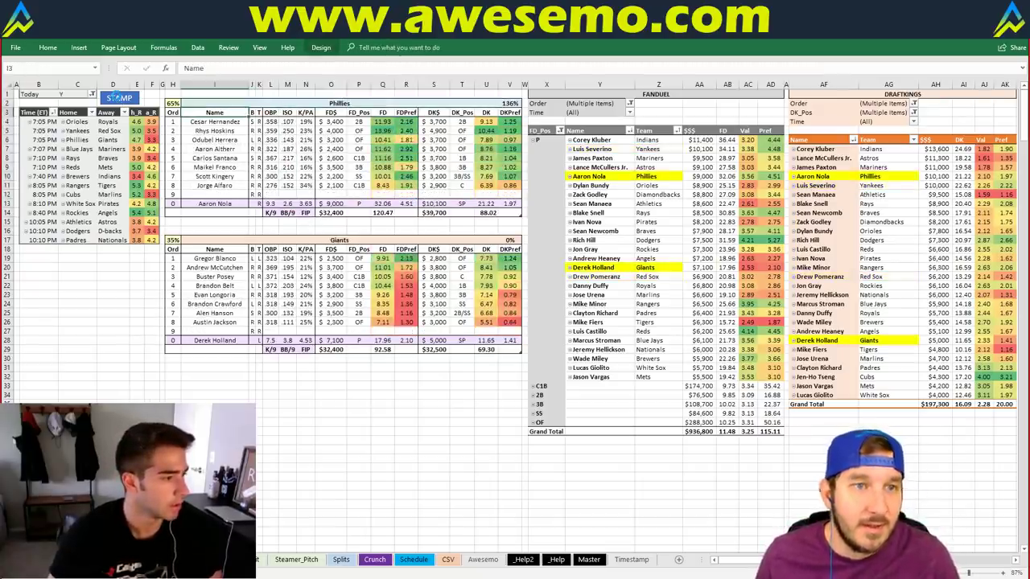
key(Up)
key(Up)
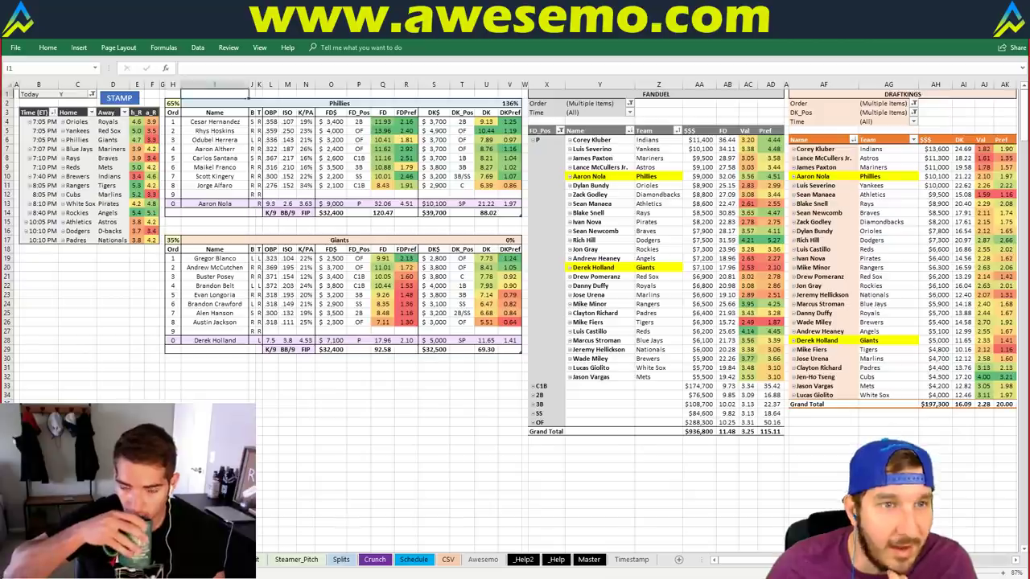
Step: Examine the FanDuel projections and J_Own% by team and pitcher in the pivot sheet, and return to the matchup sheet
click(259, 559)
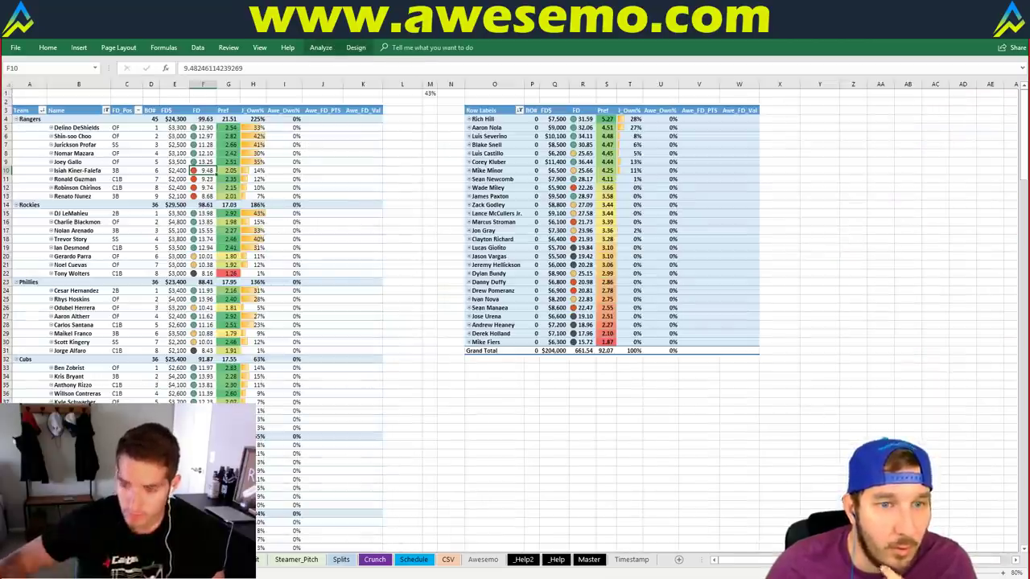
key(ctrl+Page_Up)
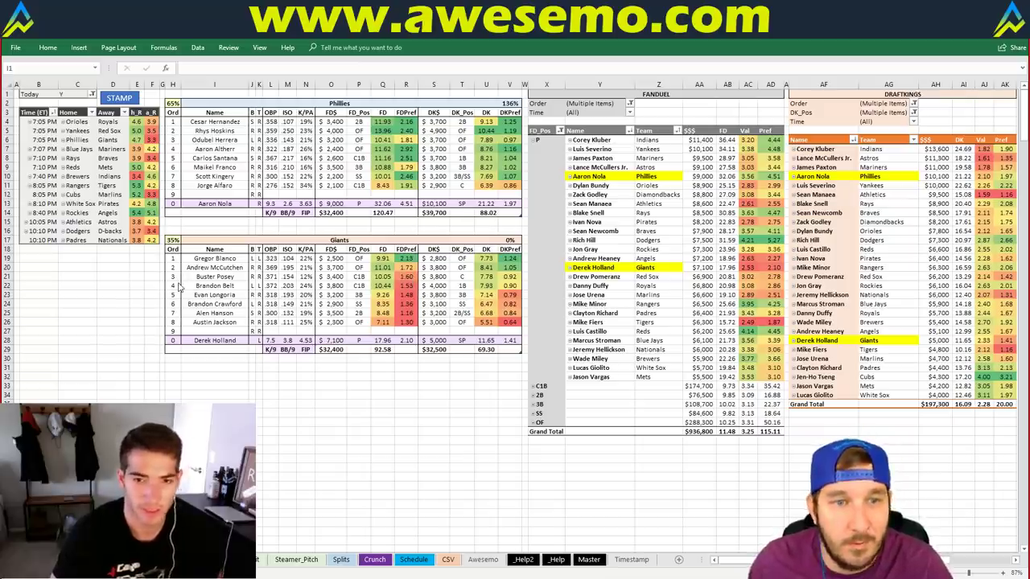
click(118, 263)
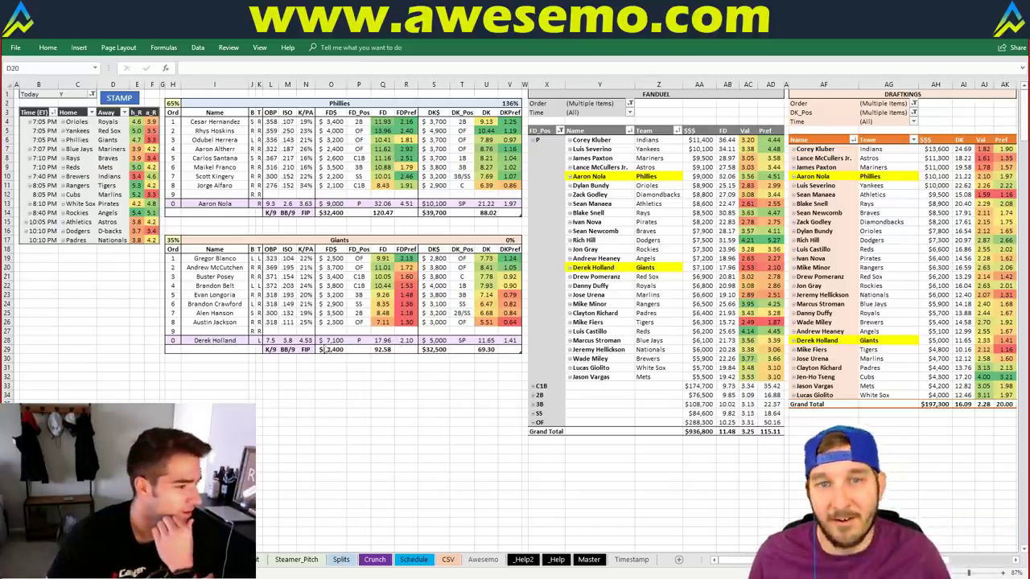
click(113, 285)
click(101, 330)
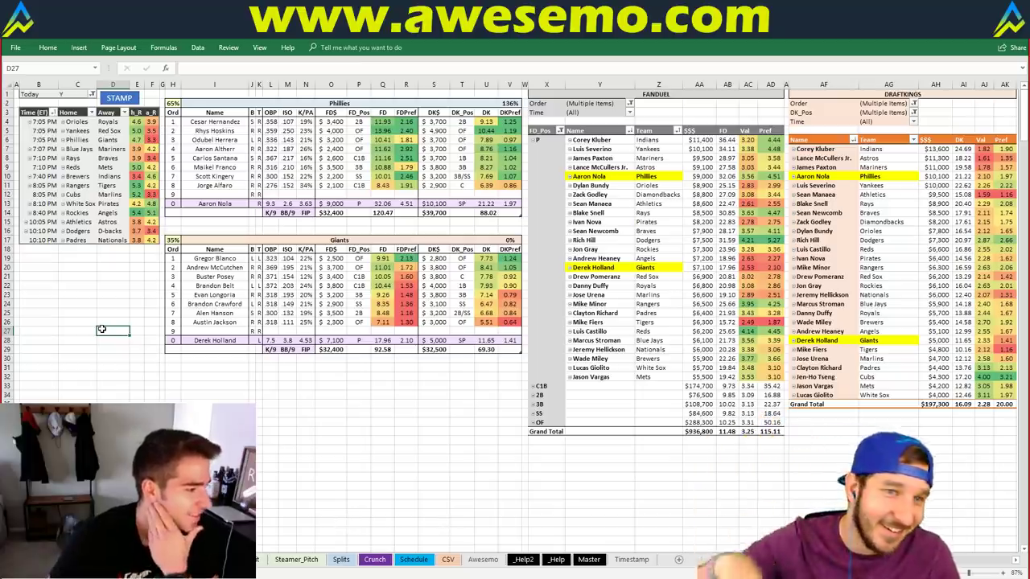
click(118, 276)
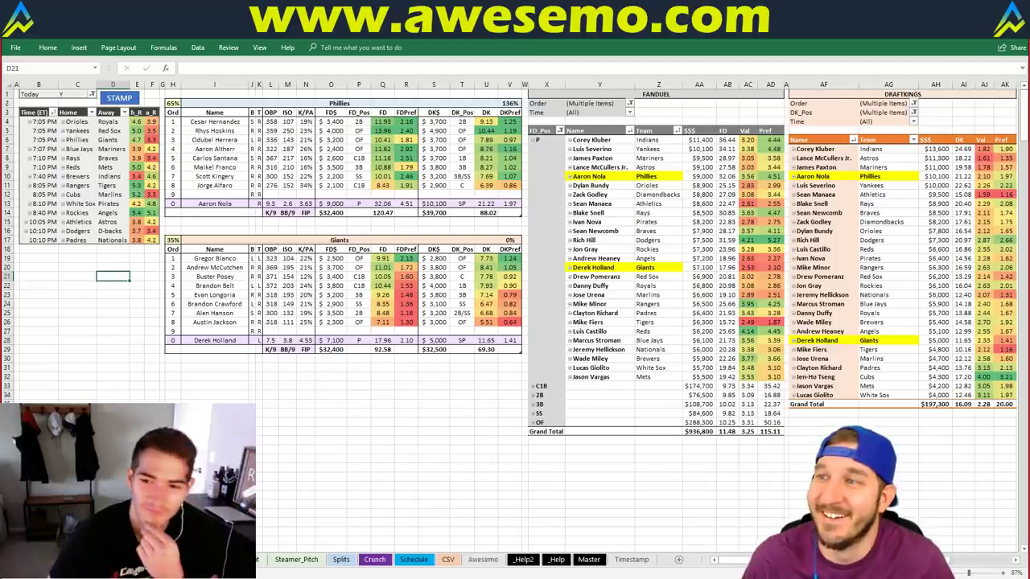
click(96, 301)
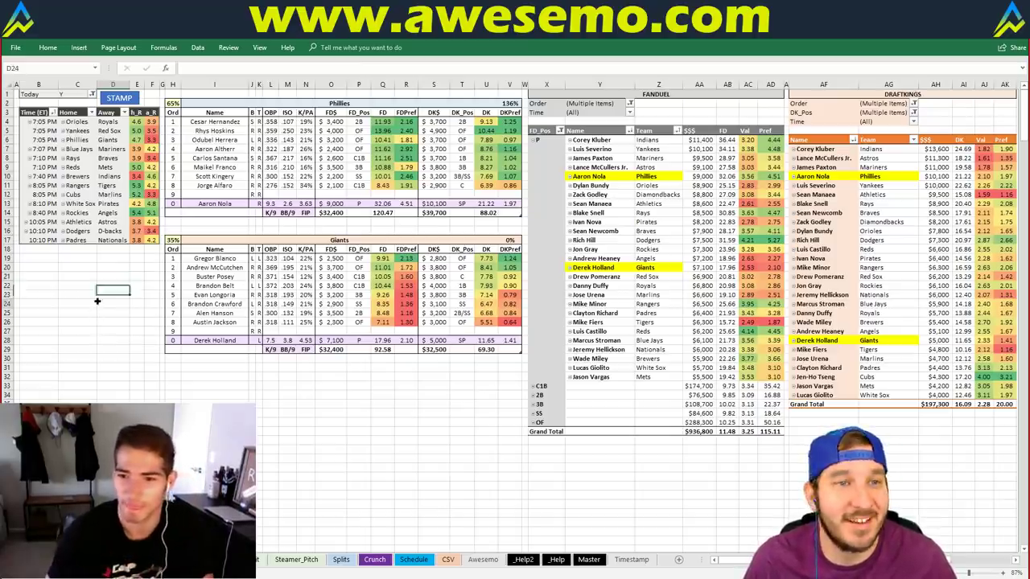
Step: Enter Blue Jays as the home team in I2 to load the Blue Jays–Mariners matchup
click(246, 105)
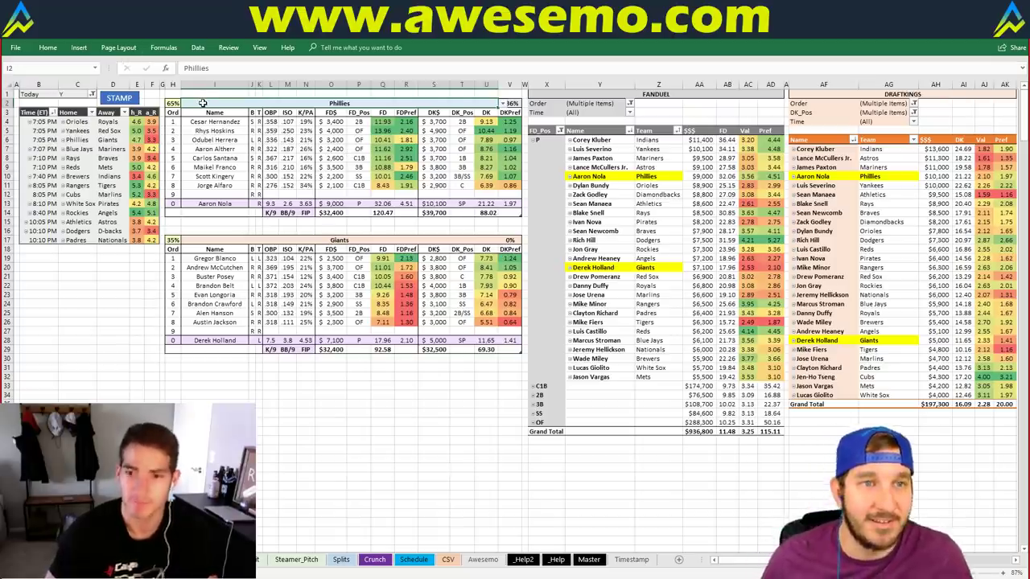
text(Blue Jays)
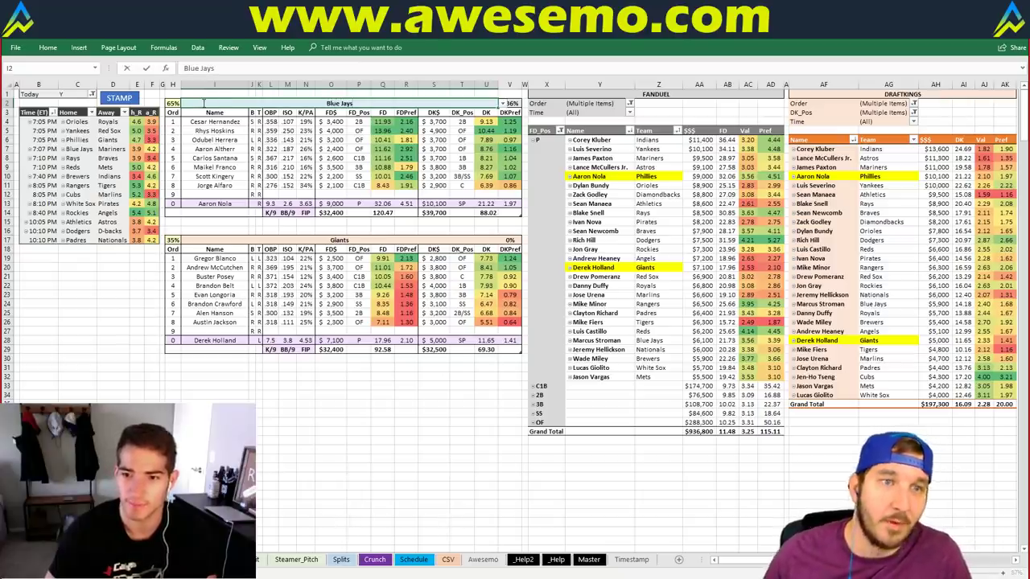
key(Return)
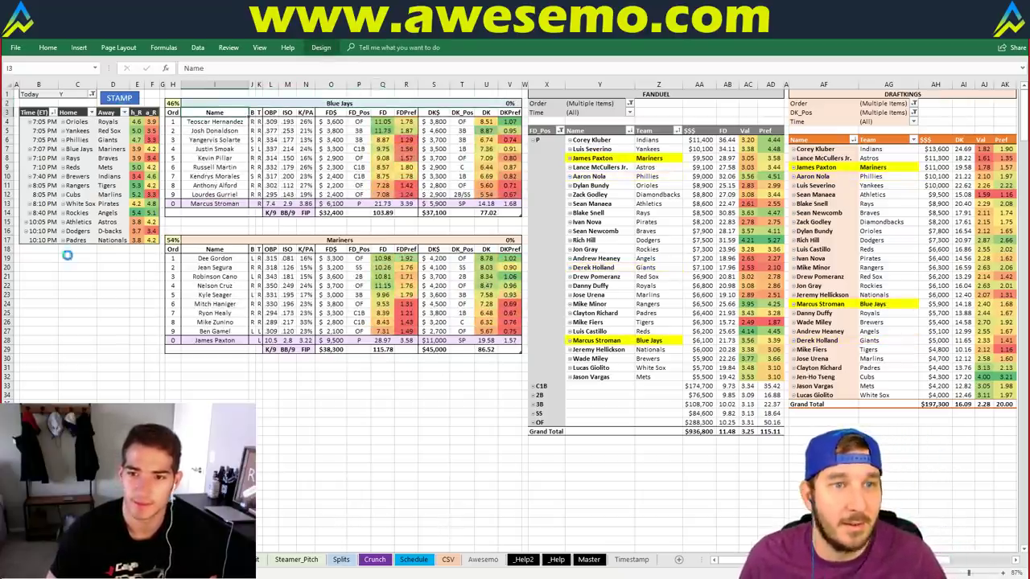
key(Up)
key(Up)
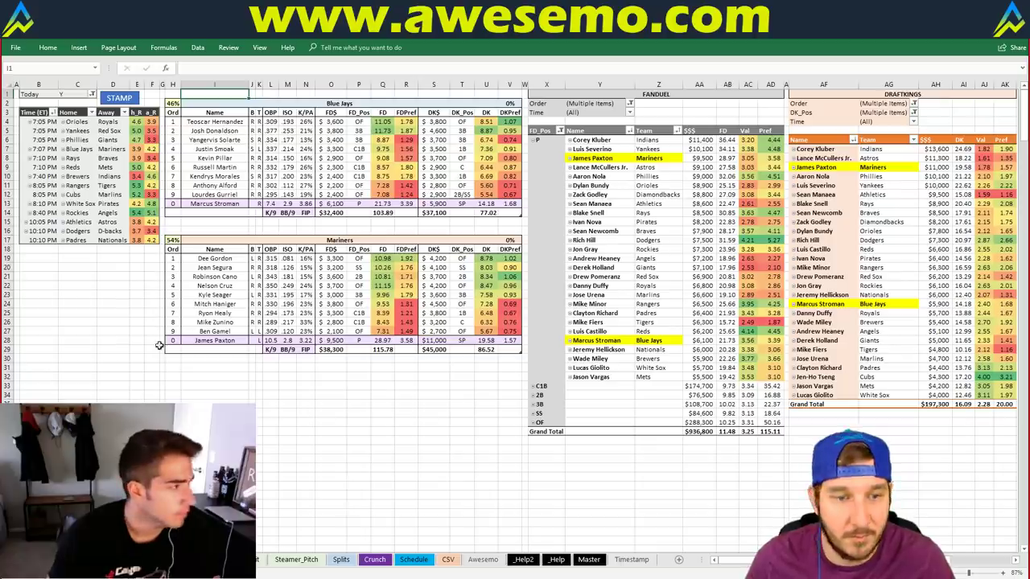
Step: Open the FanDuel pivot sheet and sort the pitcher table by J_Own% in descending order
key(ctrl+Page_Up)
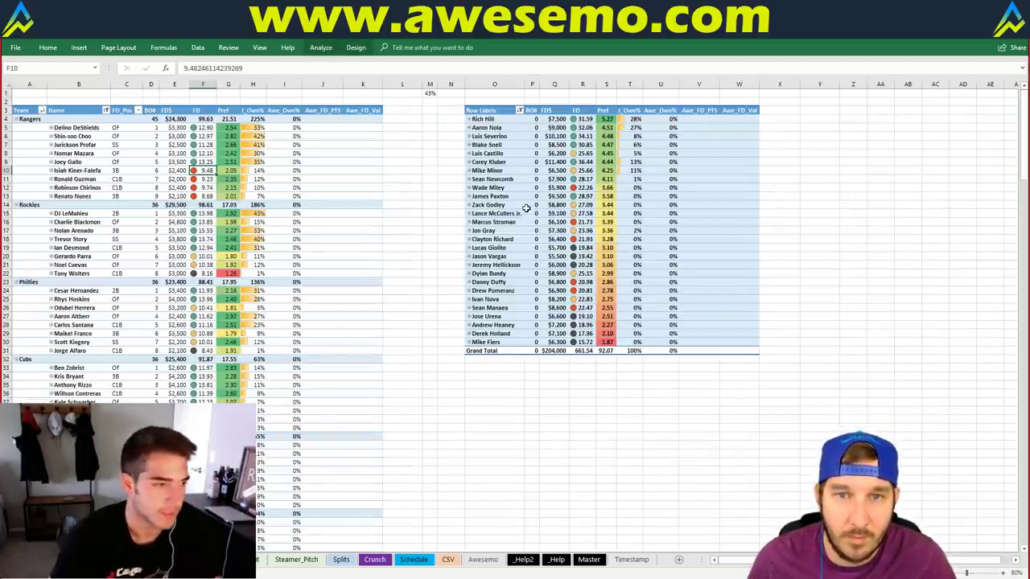
click(630, 196)
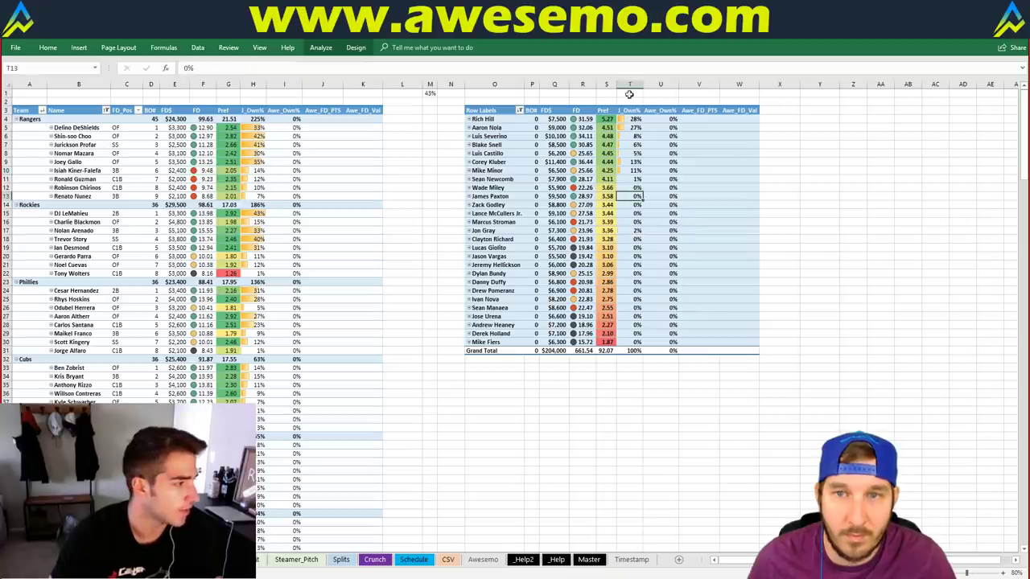
key(alt+a)
key(s)
key(d)
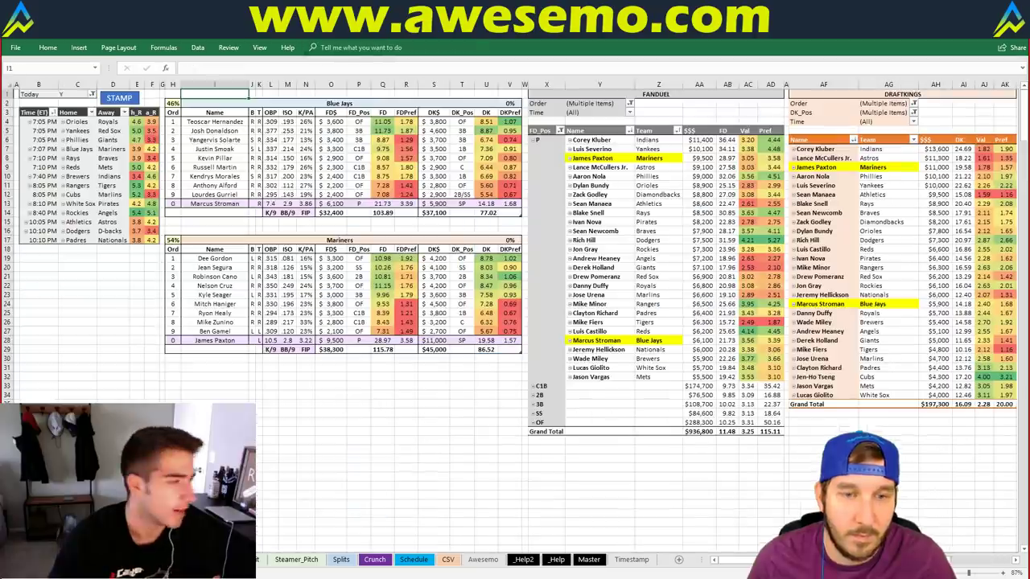
Step: Examine J_Own% for all teams down to the Mariners in the FanDuel pivot sheet, and return to the matchup sheet
key(ctrl+Page_Up)
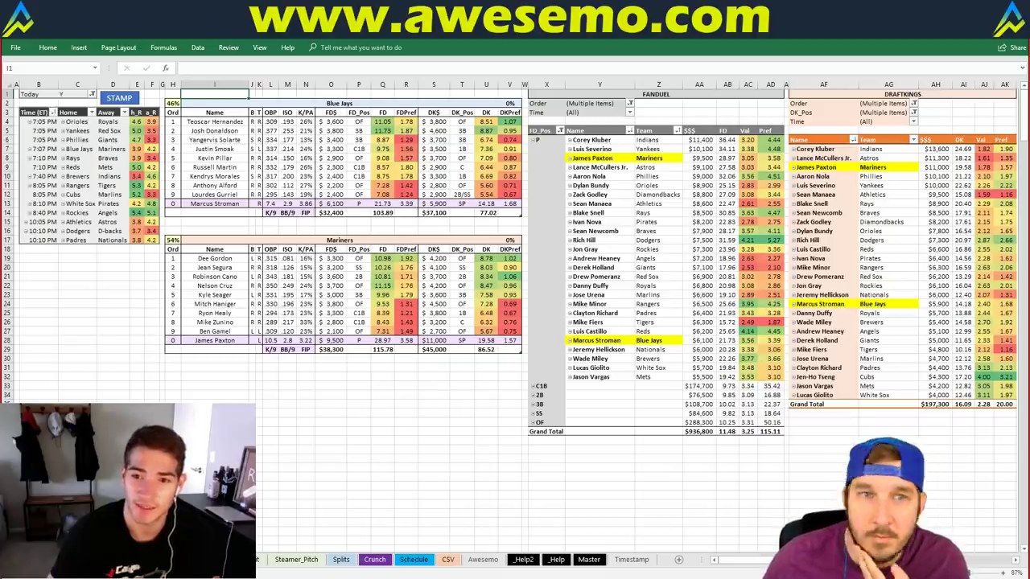
scroll(514, 241, down, 2)
scroll(515, 242, up, 2)
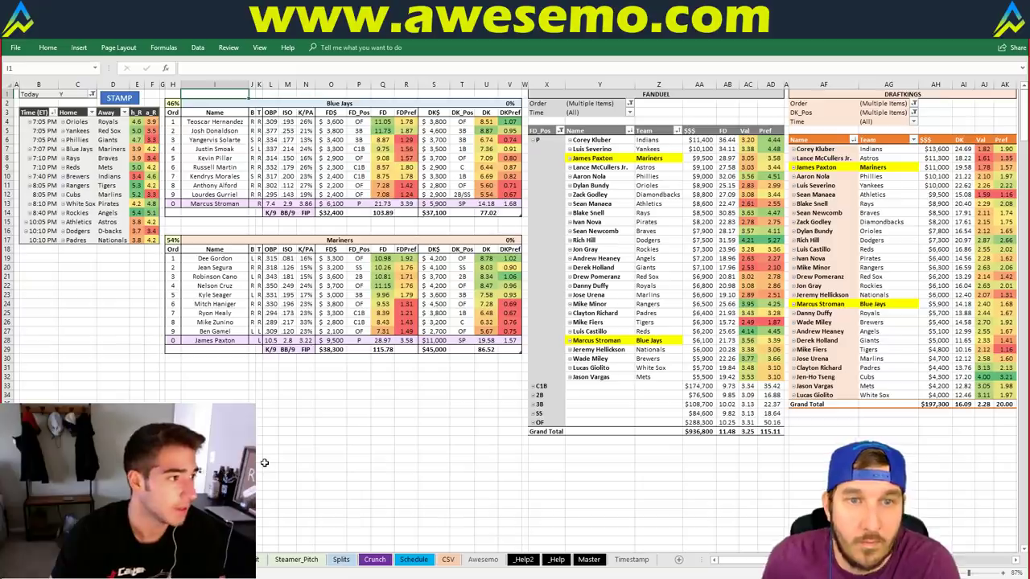
key(ctrl+Page_Down)
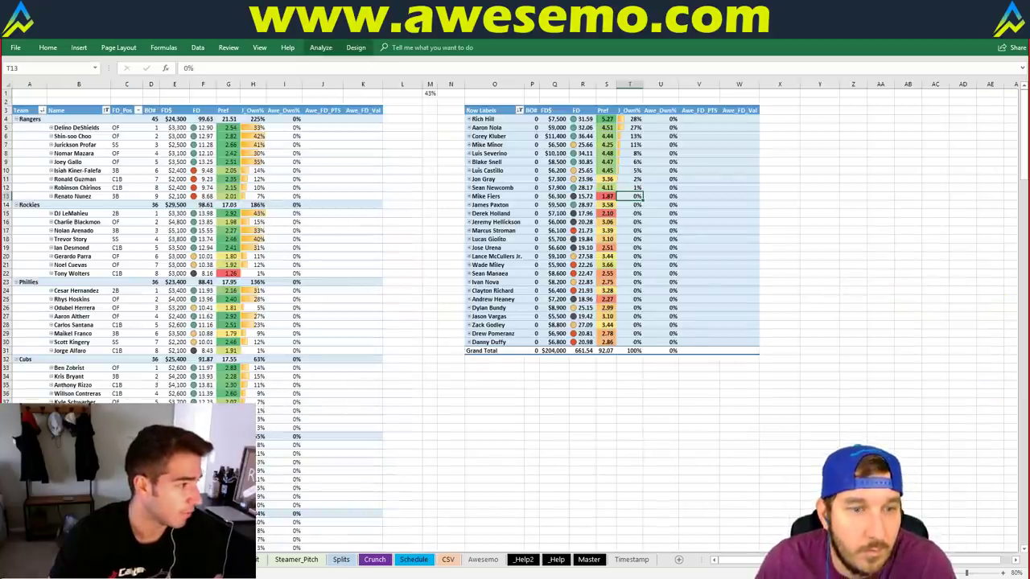
scroll(259, 478, down, 20)
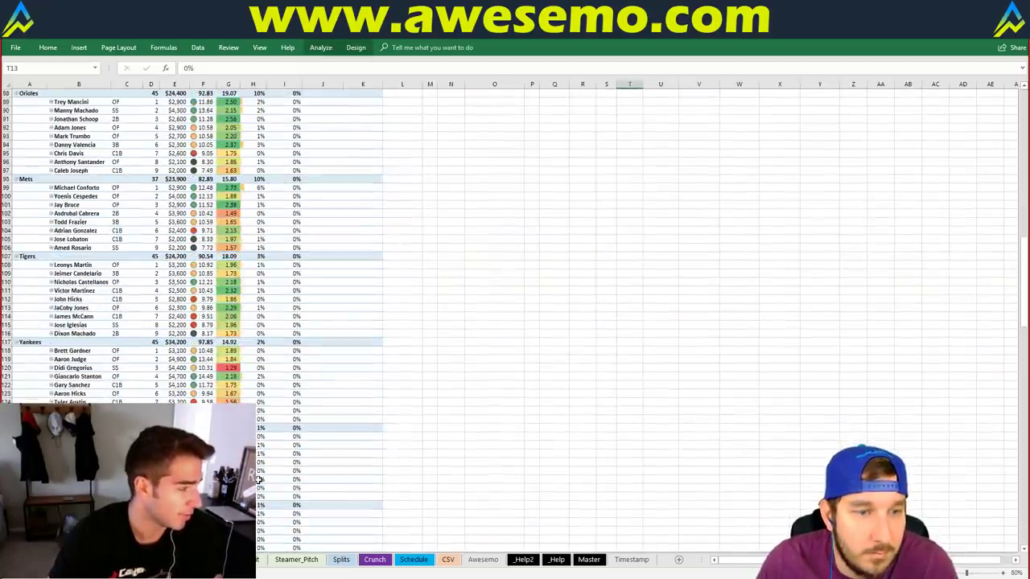
scroll(335, 491, up, 5)
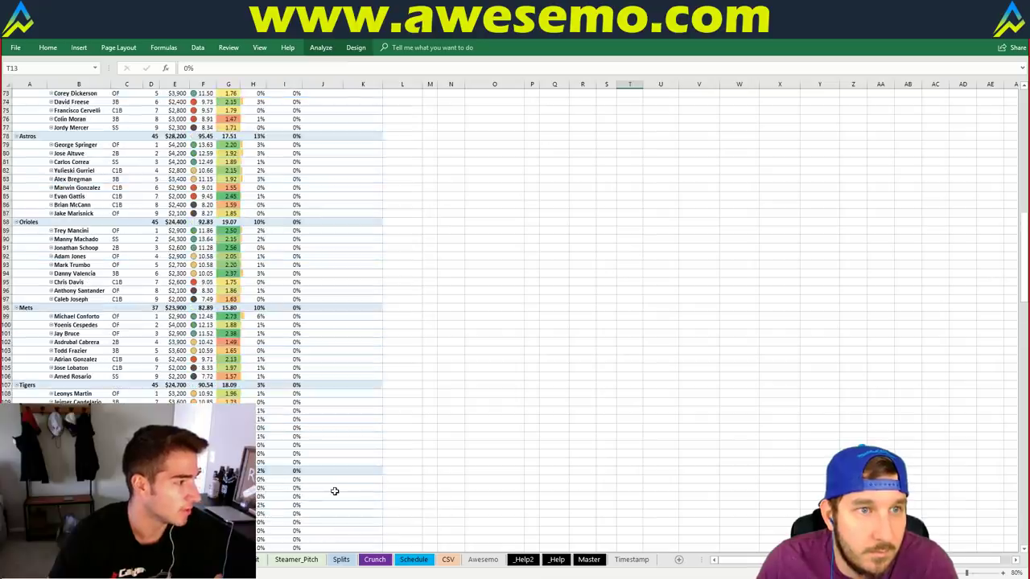
scroll(335, 491, down, 16)
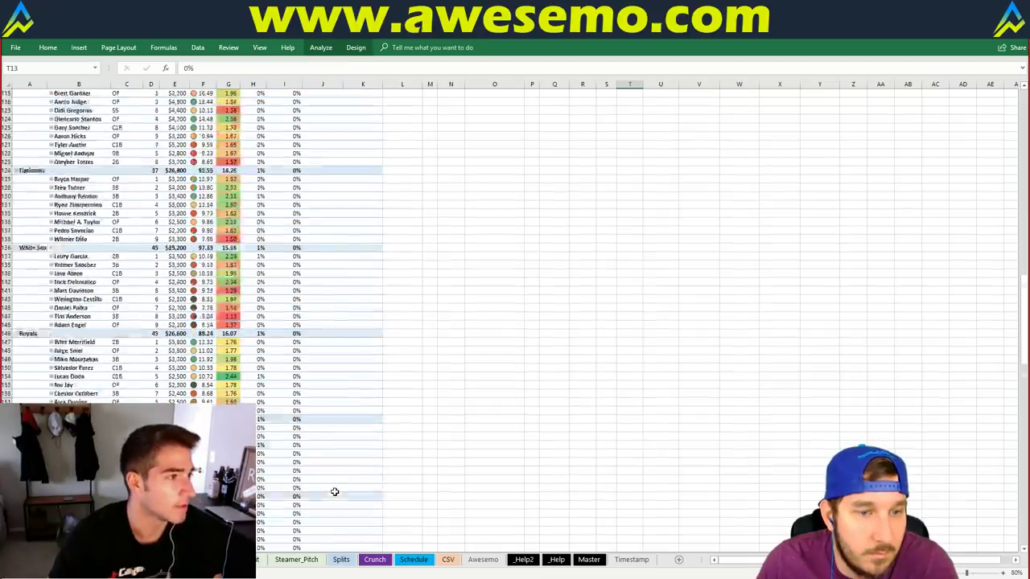
scroll(335, 491, down, 8)
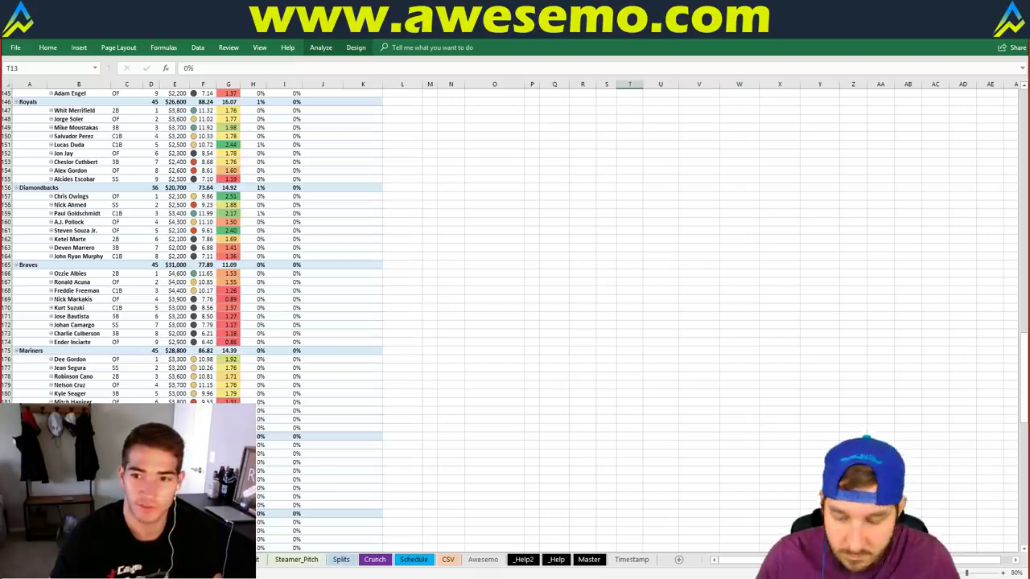
key(ctrl+Home)
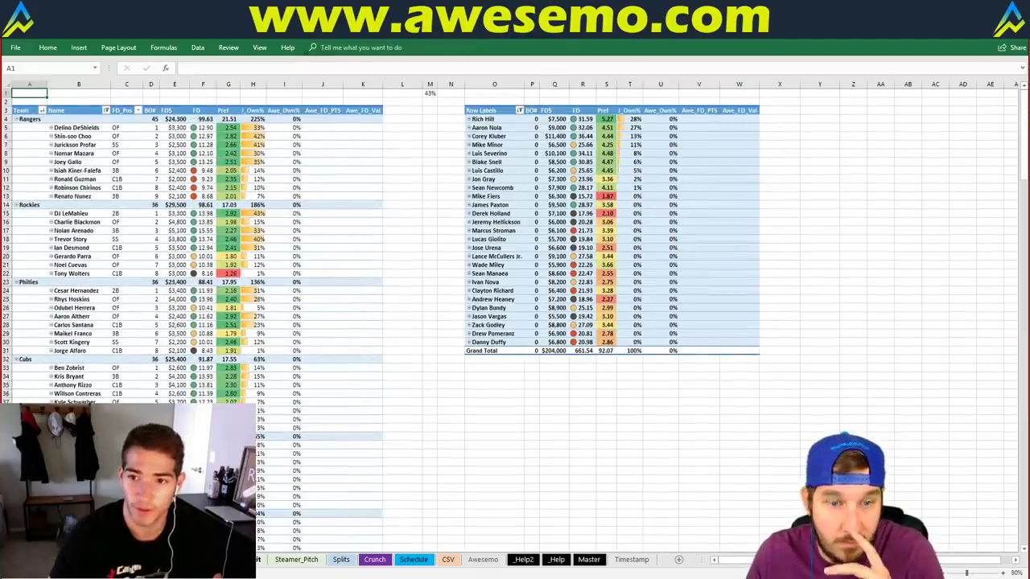
key(ctrl+Page_Up)
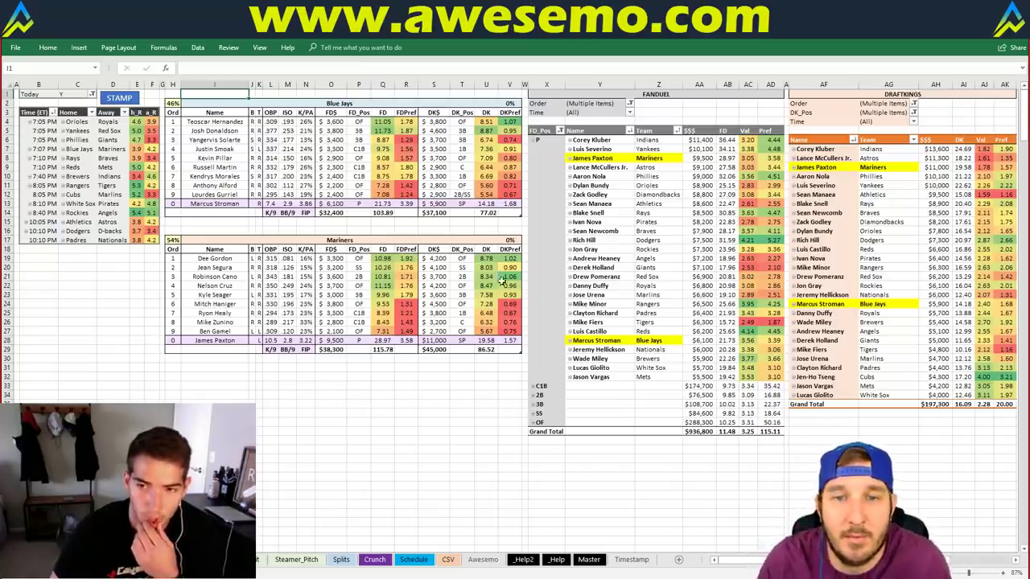
Step: Enter Rays as the home team in I2 to load the Rays–Braves matchup, and stamp it
click(90, 330)
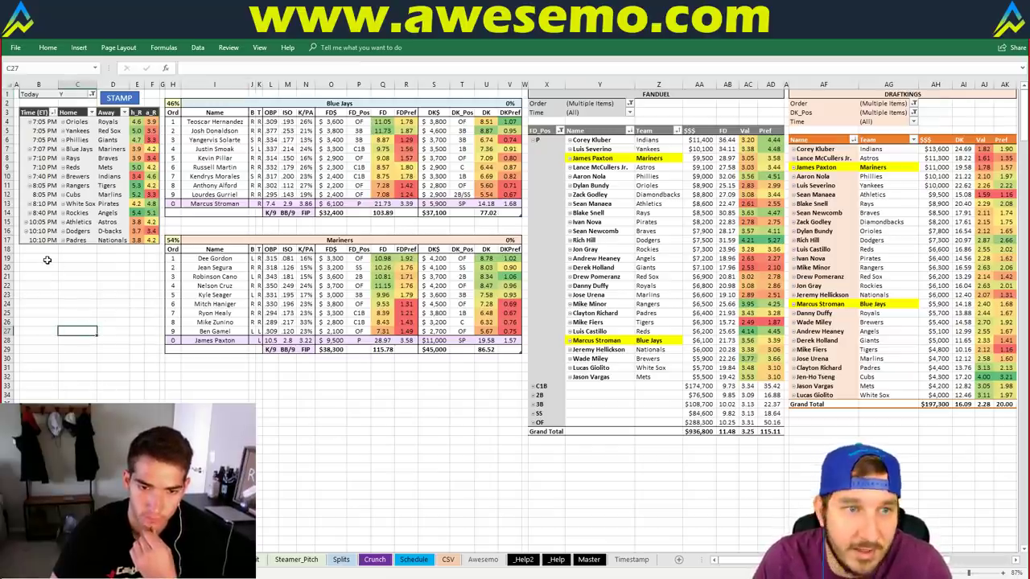
click(42, 258)
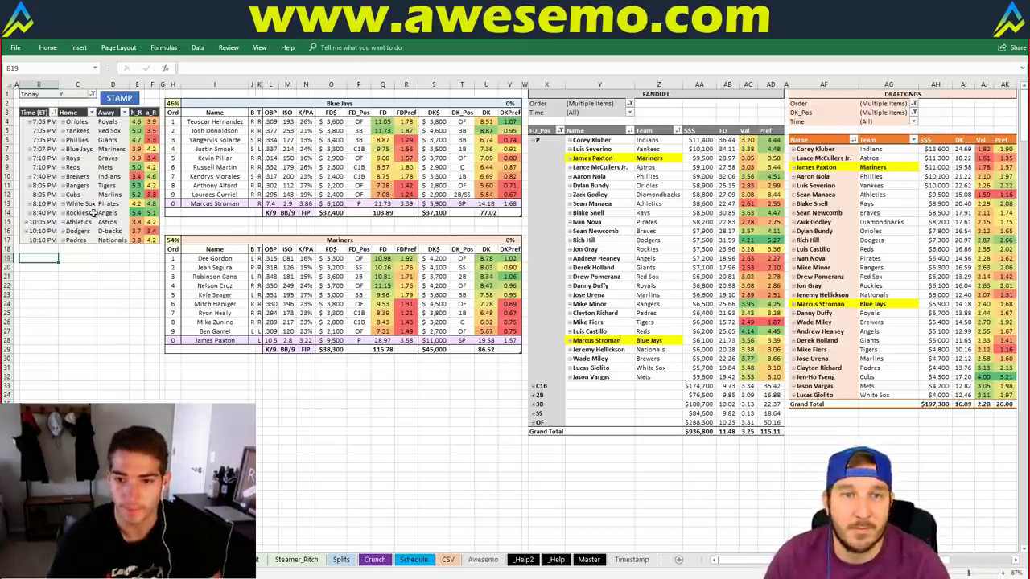
click(115, 295)
click(299, 105)
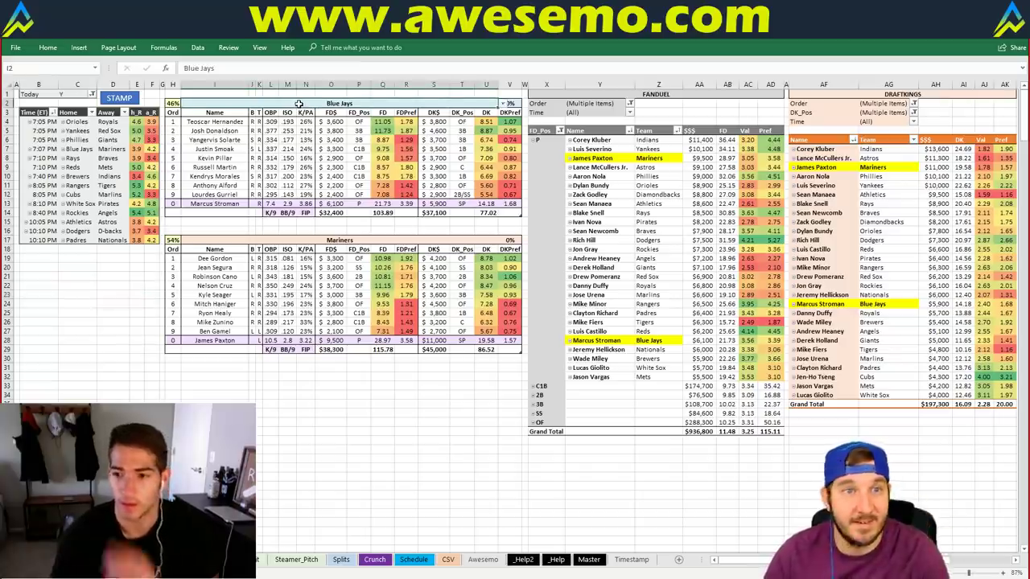
text(Rays)
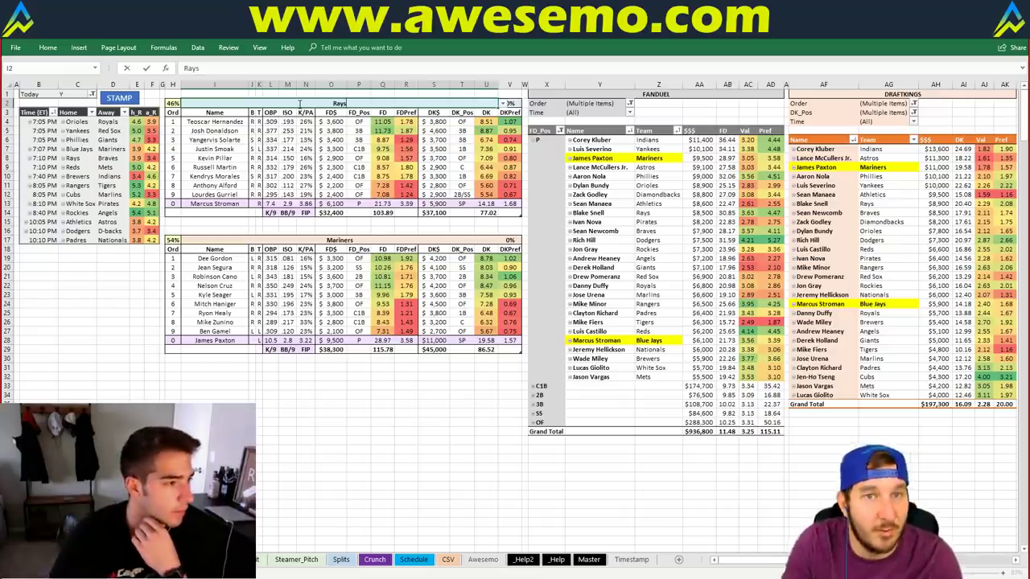
key(Return)
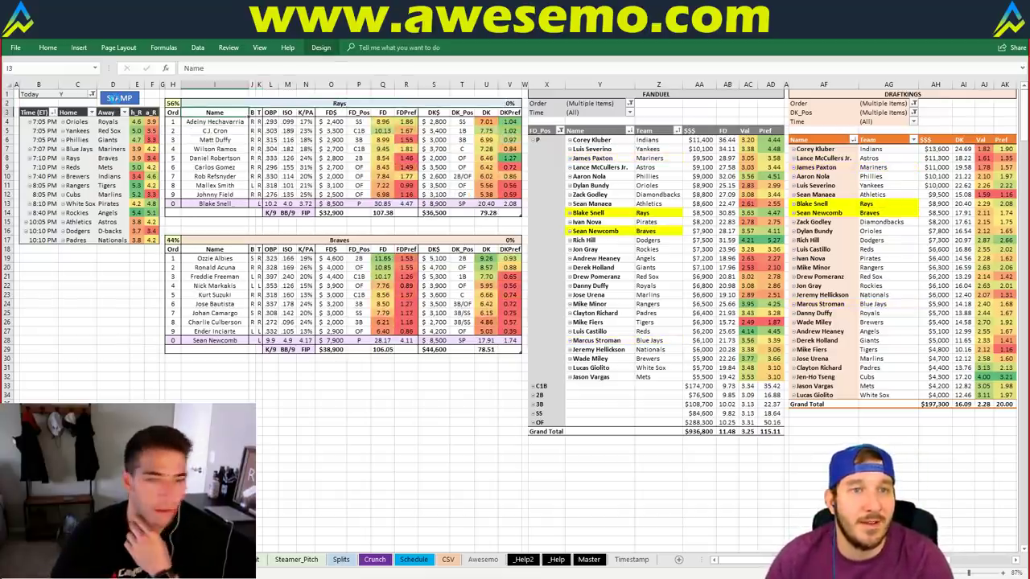
click(117, 97)
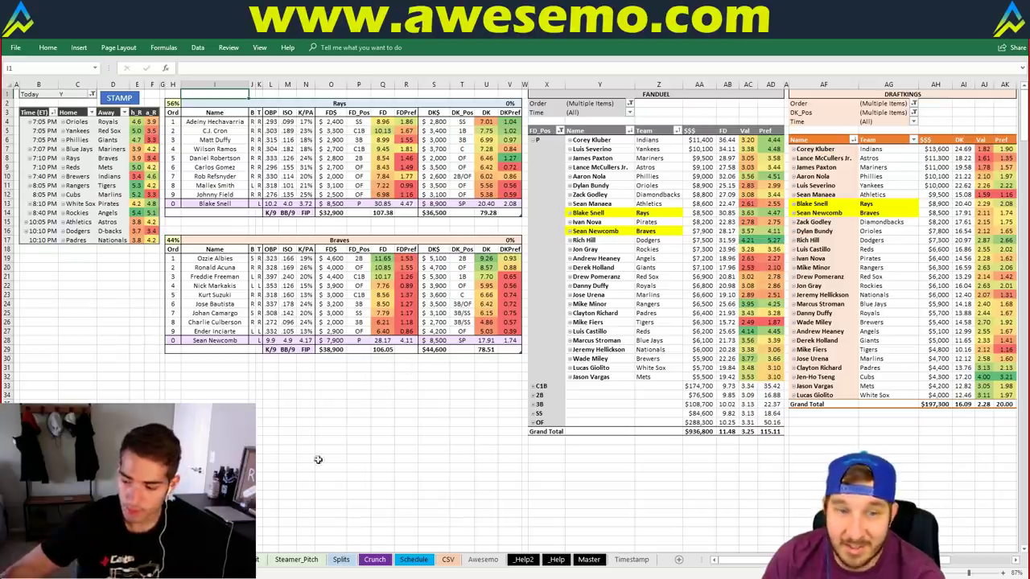
Step: Check J_Own% in the FanDuel pivot sheet, and enter Reds as the home team in I2 of the matchup sheet
key(ctrl+Page_Up)
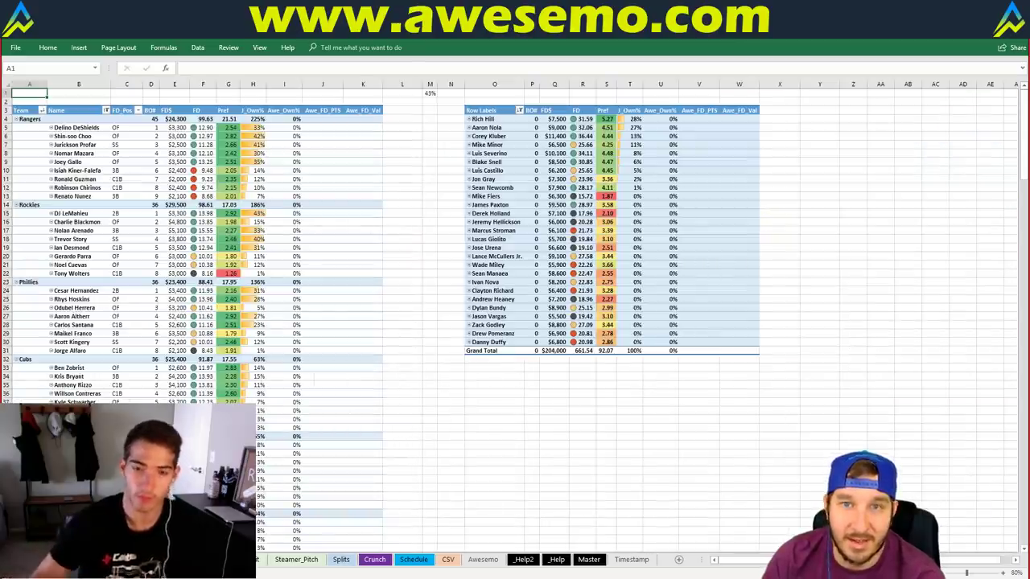
key(ctrl+Page_Down)
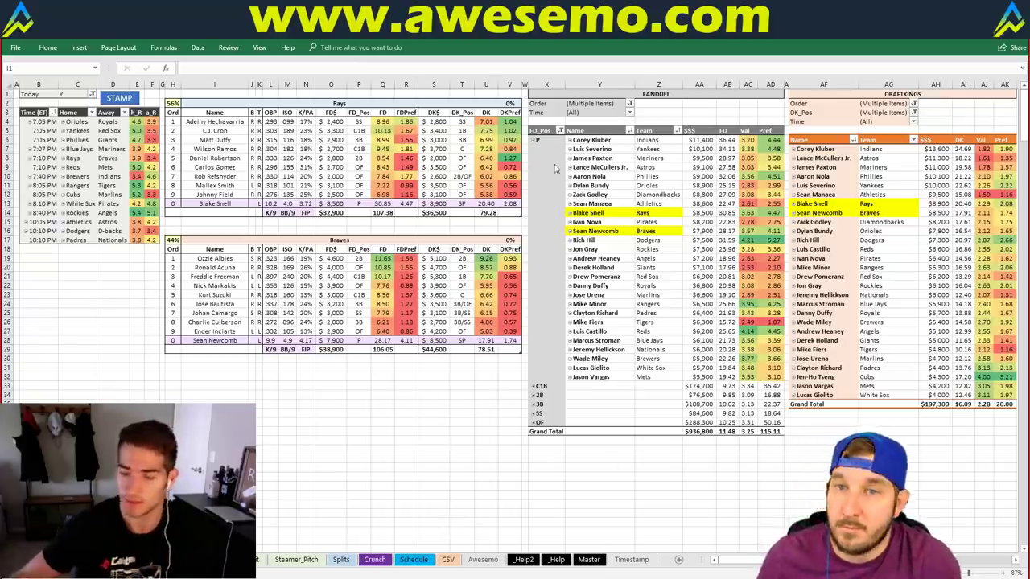
click(238, 105)
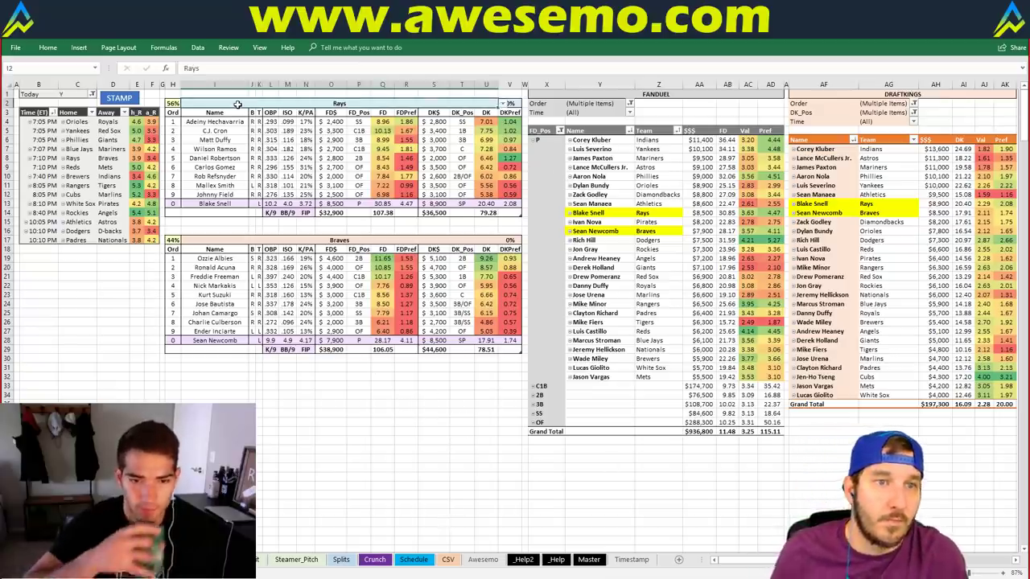
text(Reds)
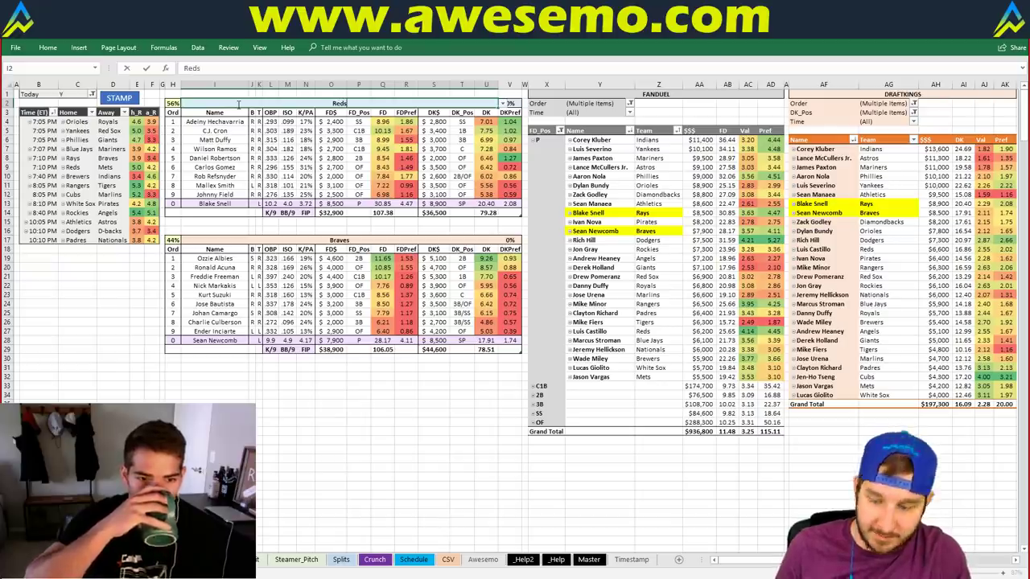
key(Return)
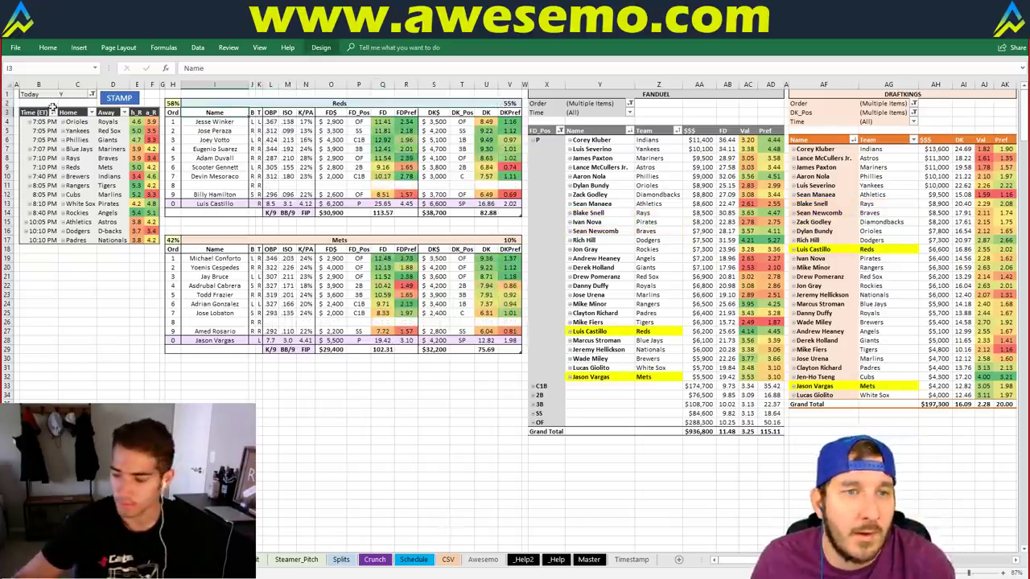
key(Up)
key(Up)
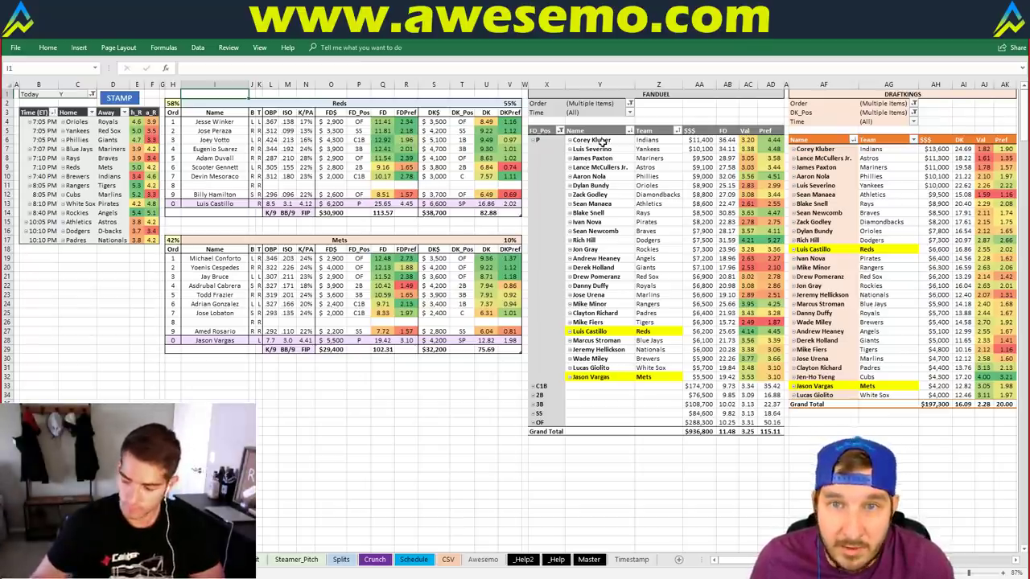
Step: Highlight the FanDuel pitchers from Corey Kluber down to Luis Castillo, and check the pitchers' J_Own% in the pivot sheet
drag(599, 140, 599, 332)
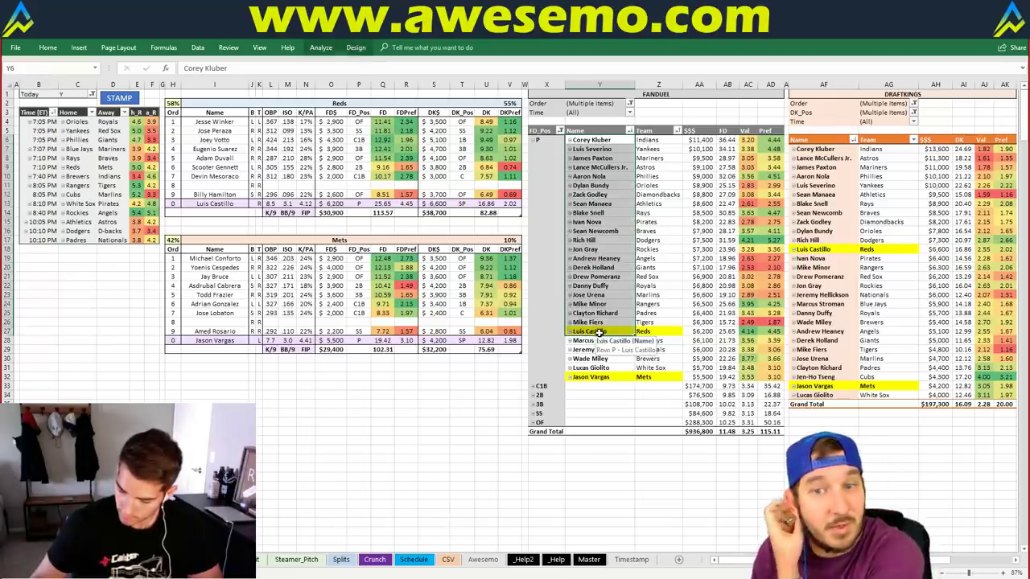
click(411, 384)
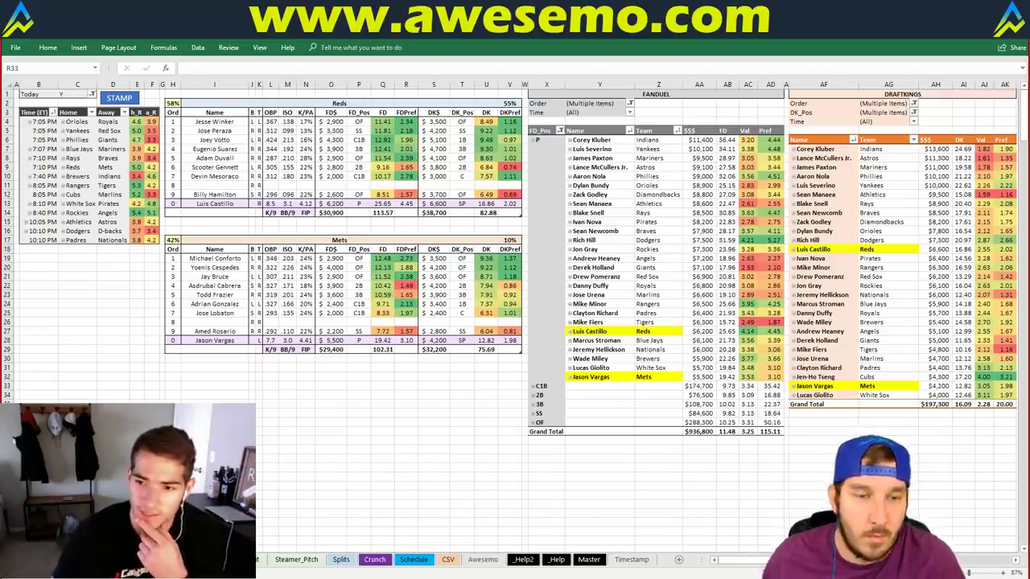
key(ctrl+Page_Down)
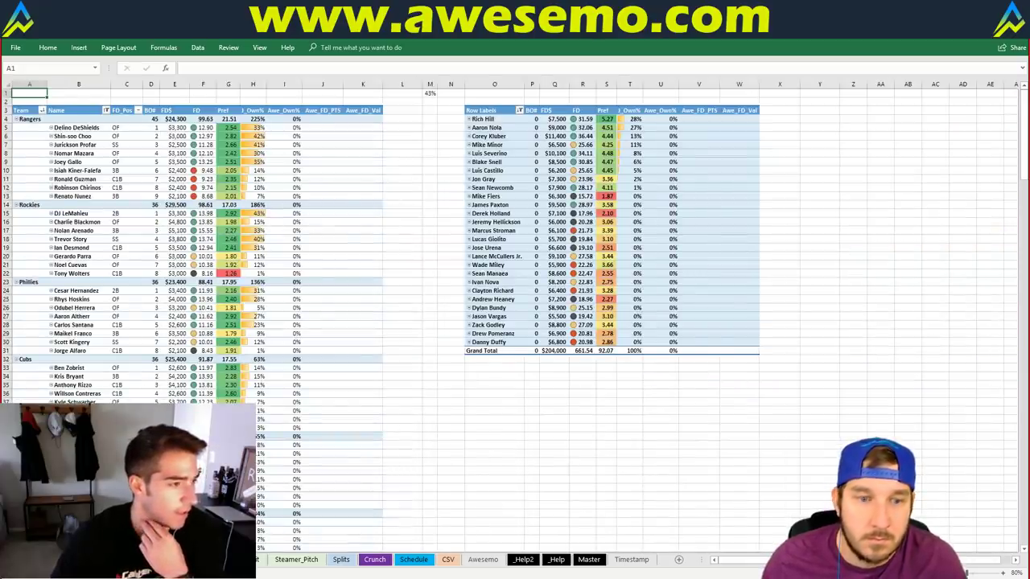
key(ctrl+Page_Up)
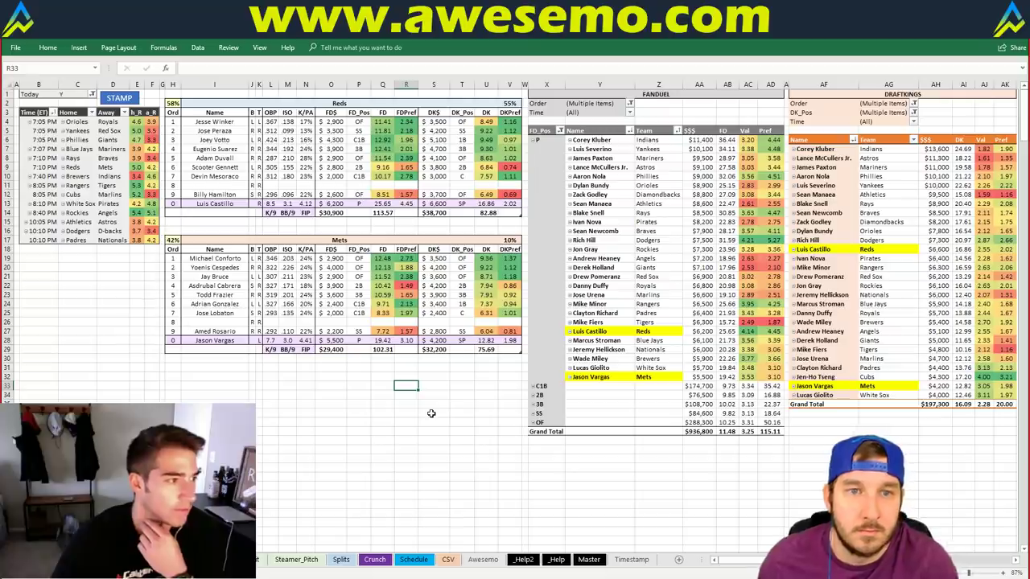
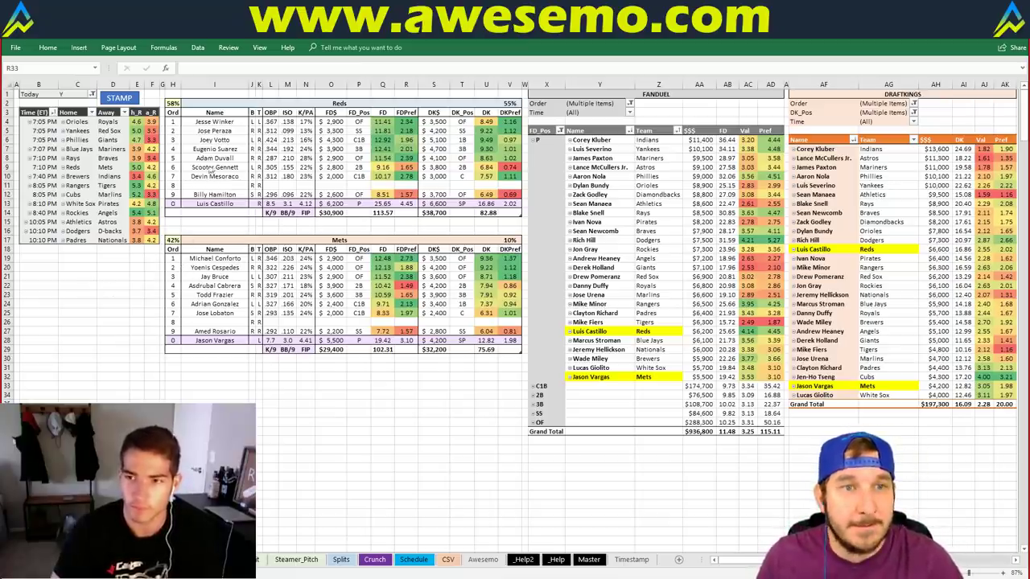
Step: Enter Brewers as the home team in I2 to load the Brewers–Indians matchup, and stamp it
click(85, 368)
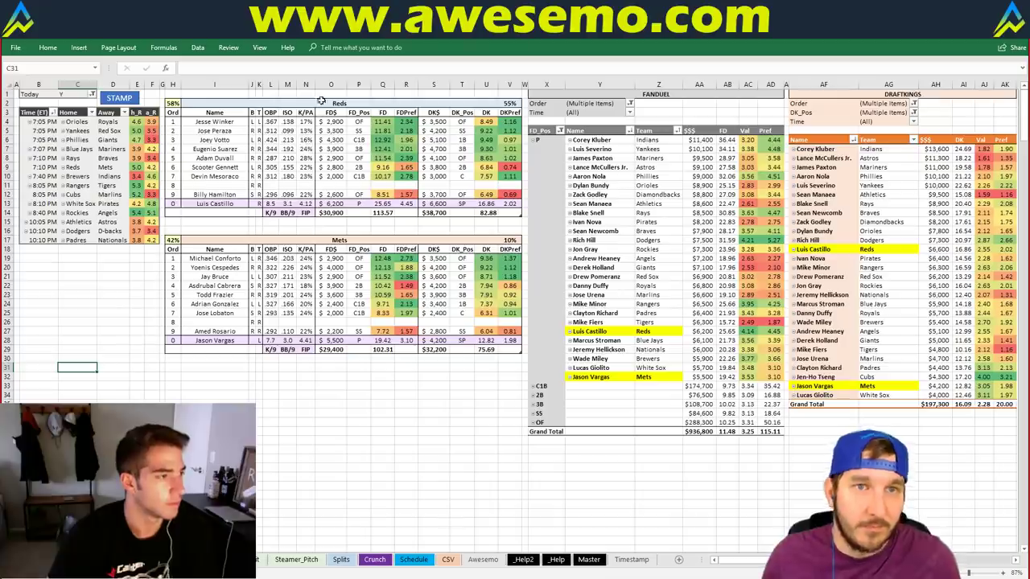
click(314, 102)
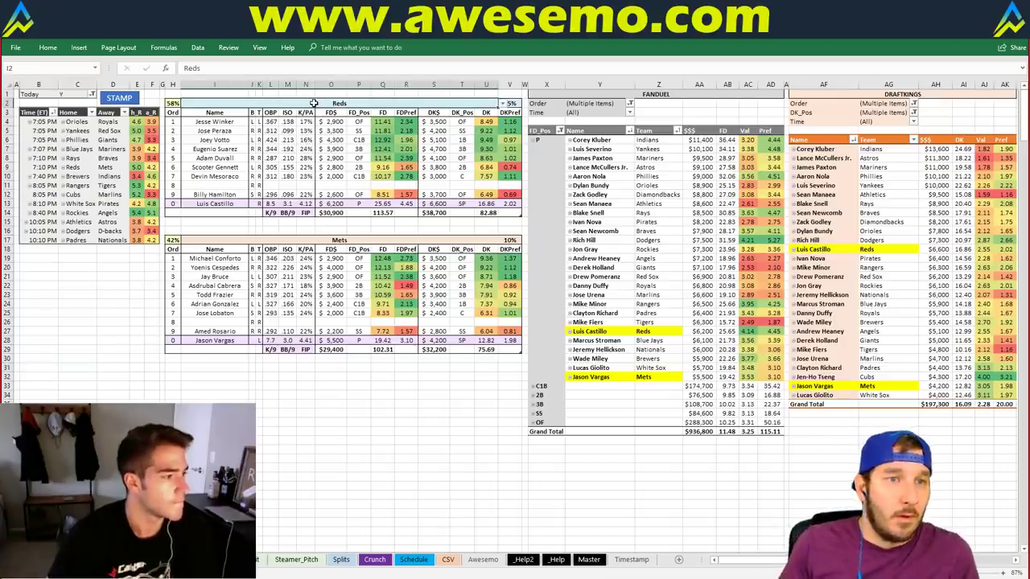
text(Brewers)
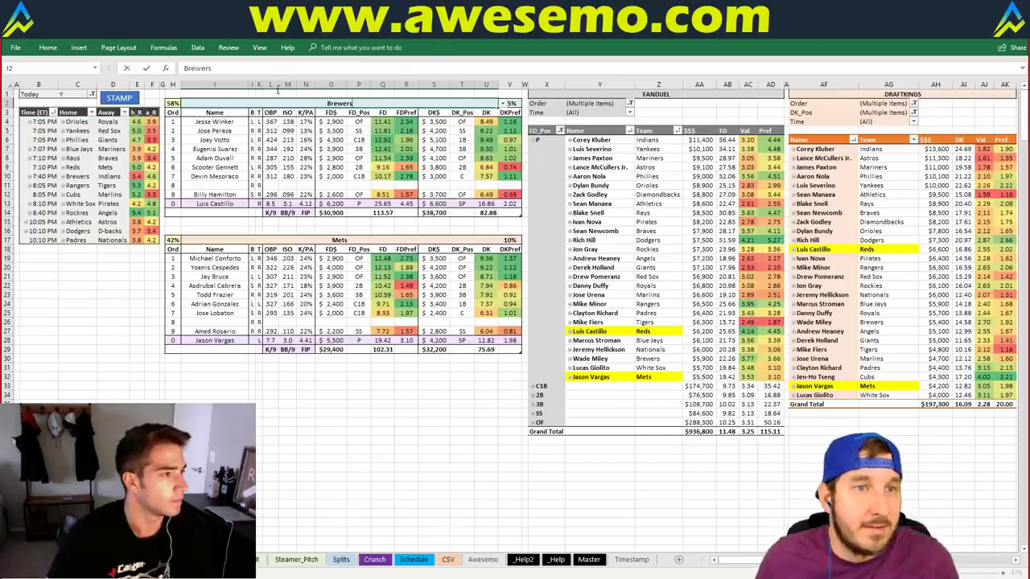
key(Return)
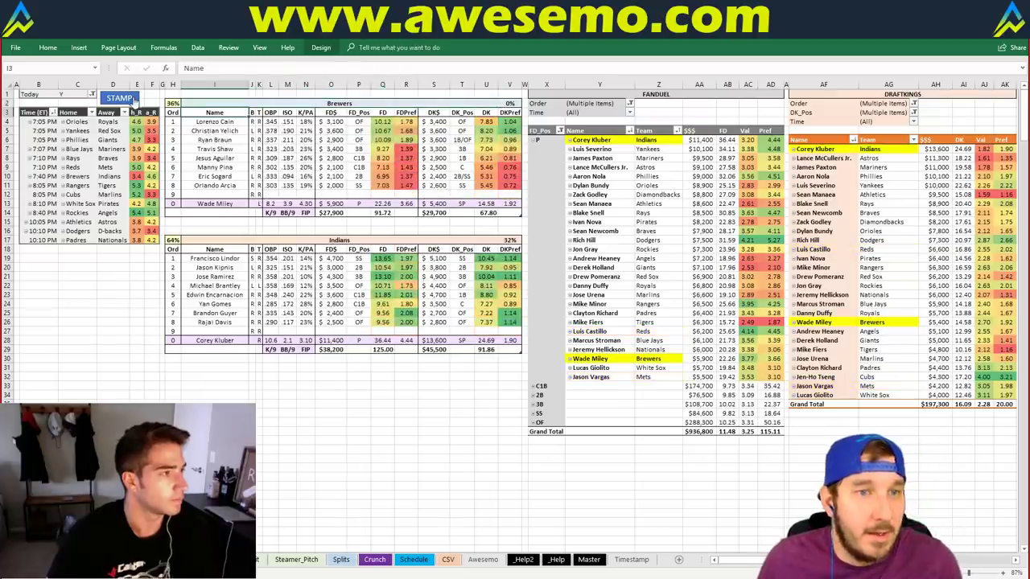
click(119, 98)
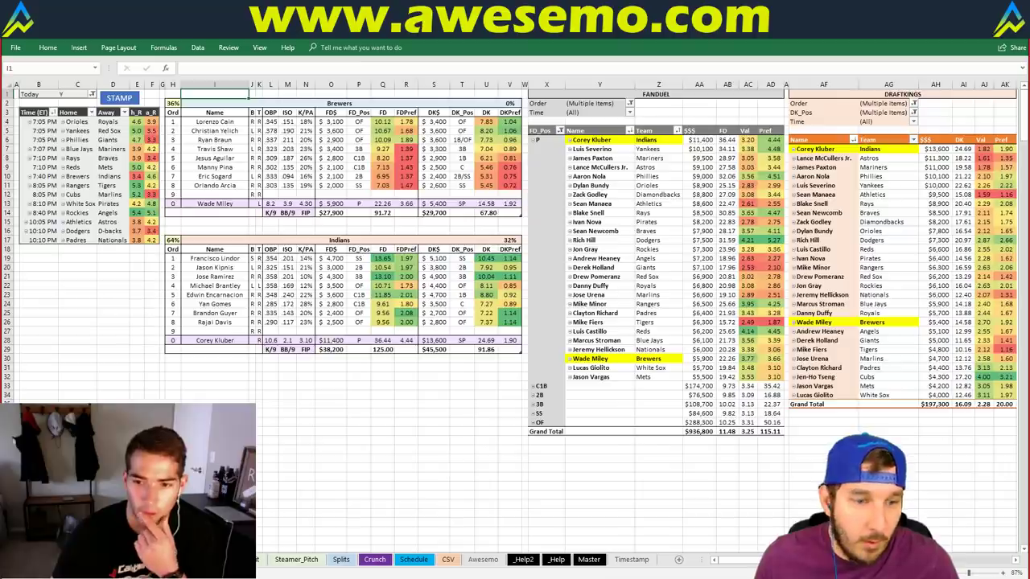
Step: Review the FanDuel pivot sheet's ownership figures, and return to the Brewers–Indians matchup to examine its projections
key(ctrl+Page_Down)
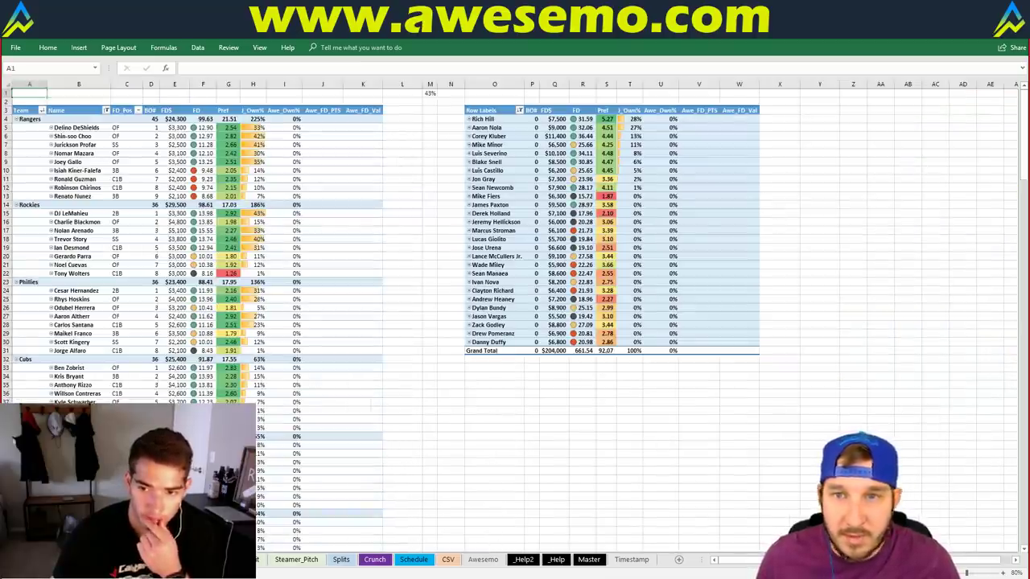
key(ctrl+Page_Down)
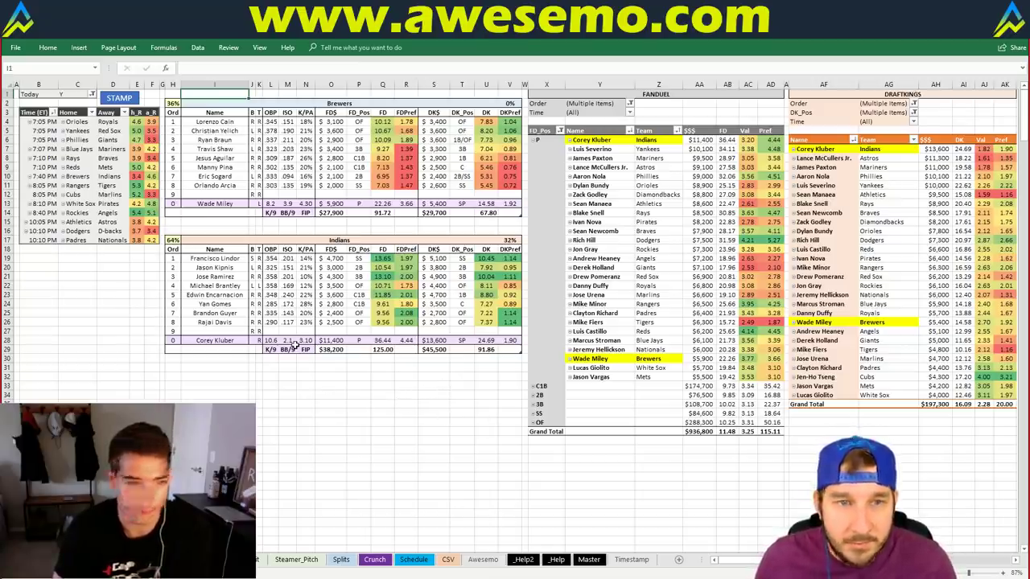
click(236, 386)
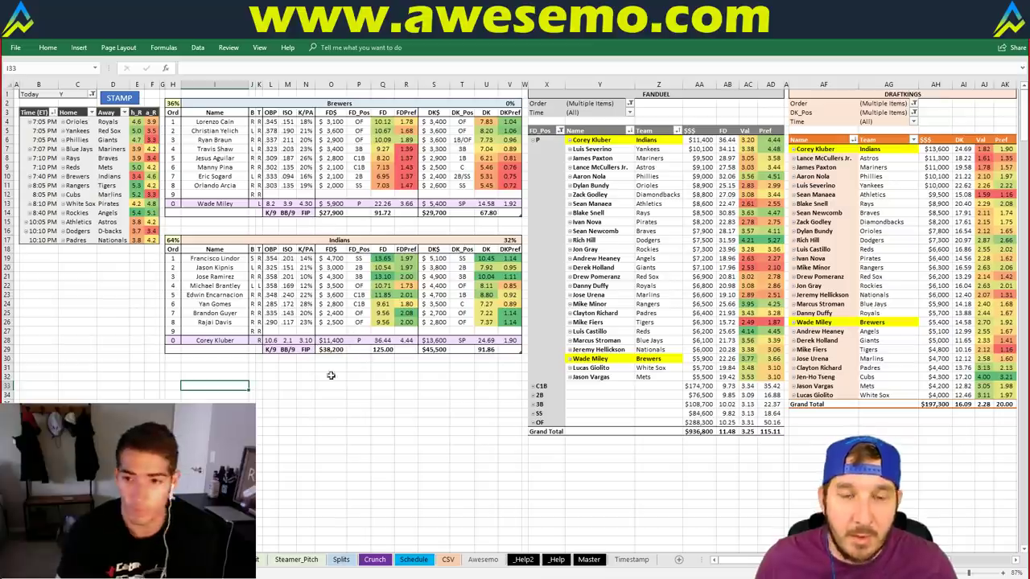
click(359, 369)
click(342, 368)
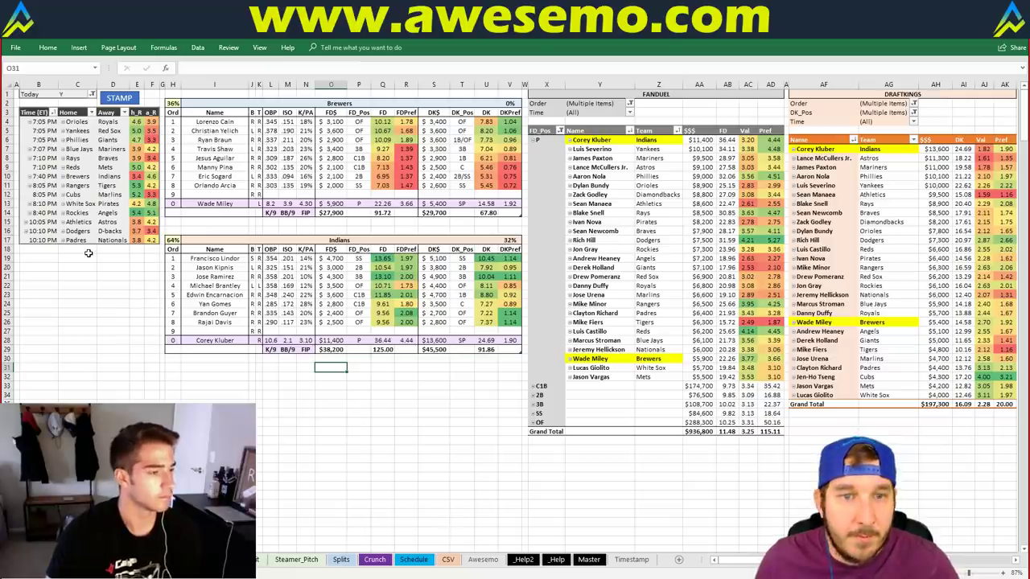
Step: Enter Rangers as the home team in I2 to load the Rangers–Tigers matchup
click(354, 239)
click(380, 230)
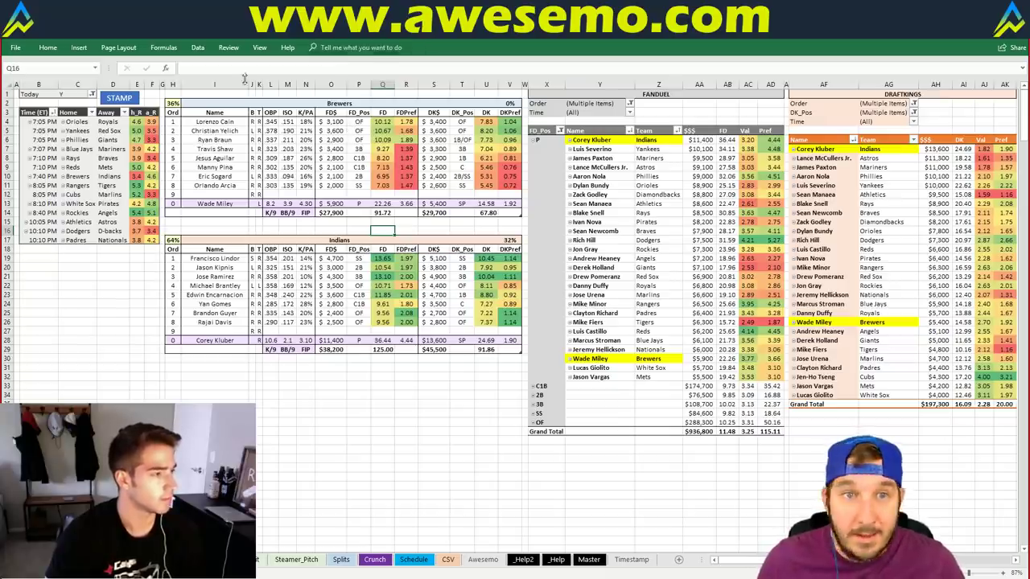
click(238, 102)
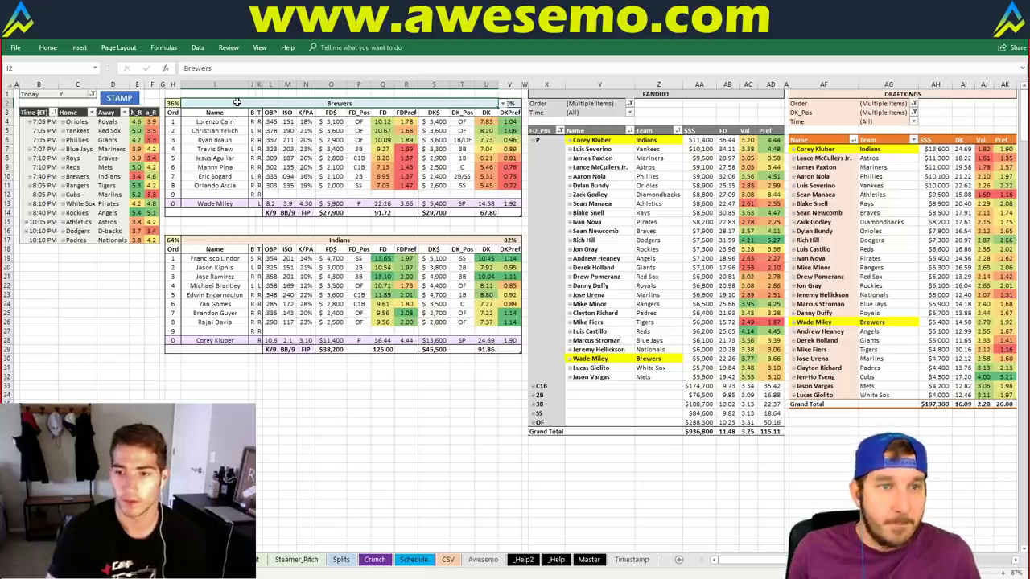
text(Rangers)
key(Return)
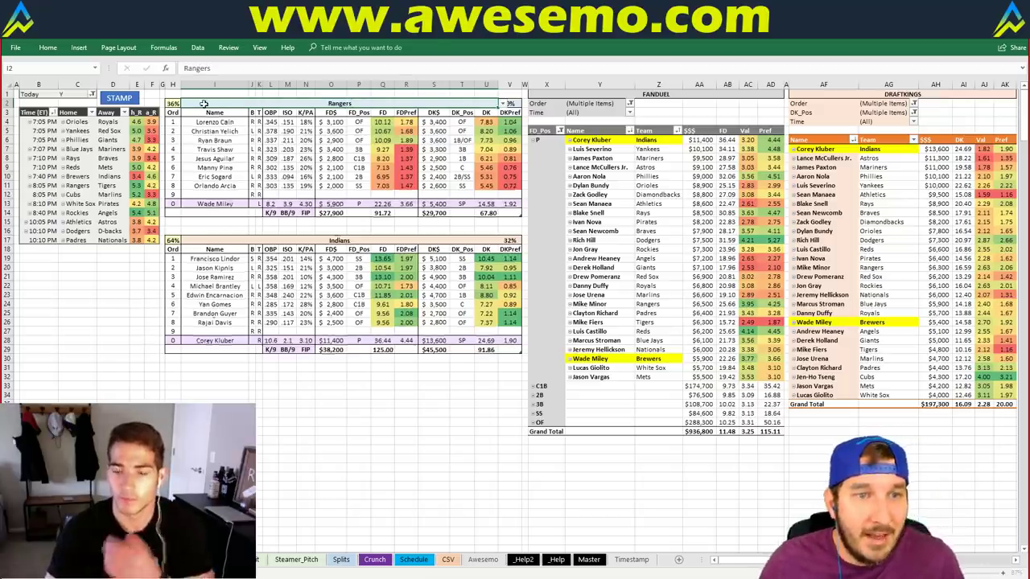
key(Up)
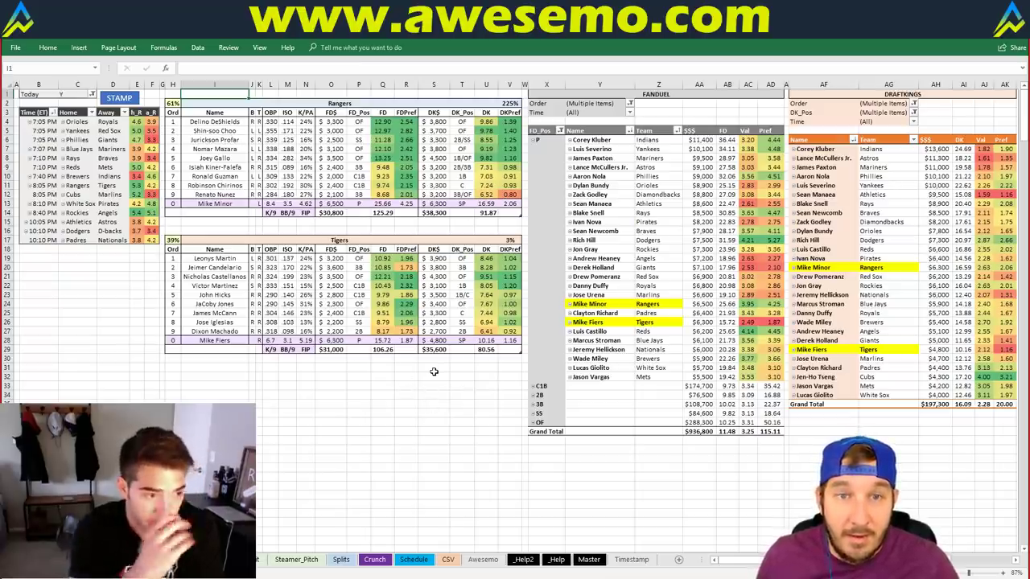
Step: Check the Rangers hitters' and pitchers' J_Own% in the FanDuel pivot sheet, and return to the Rangers–Tigers matchup to examine its projections
key(ctrl+Page_Up)
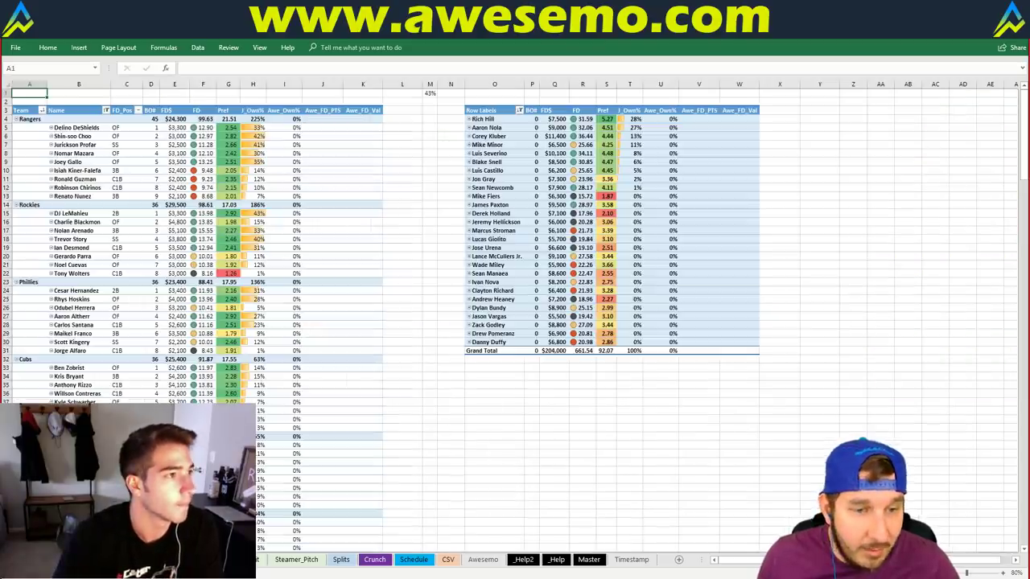
key(ctrl+Page_Down)
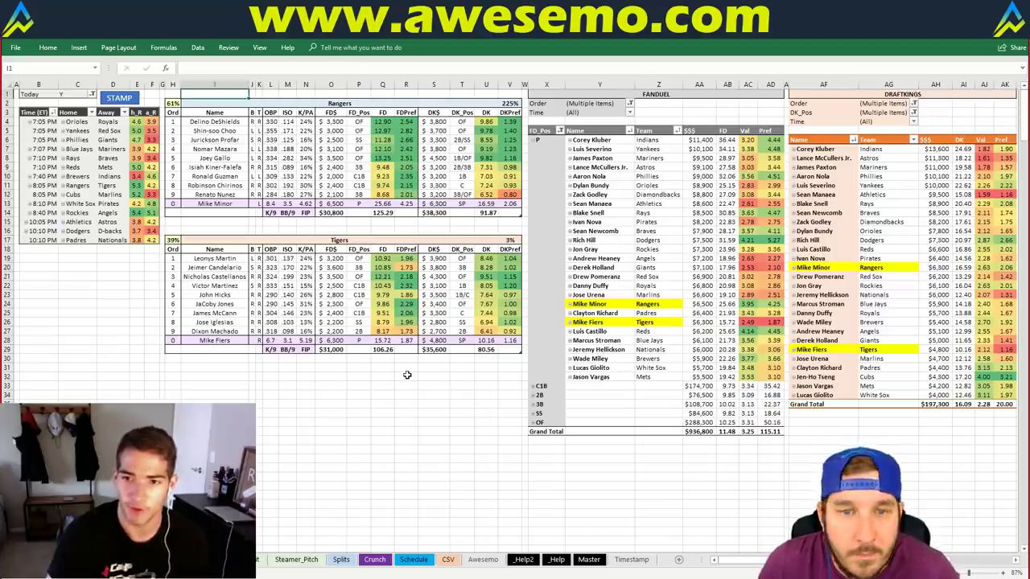
click(422, 376)
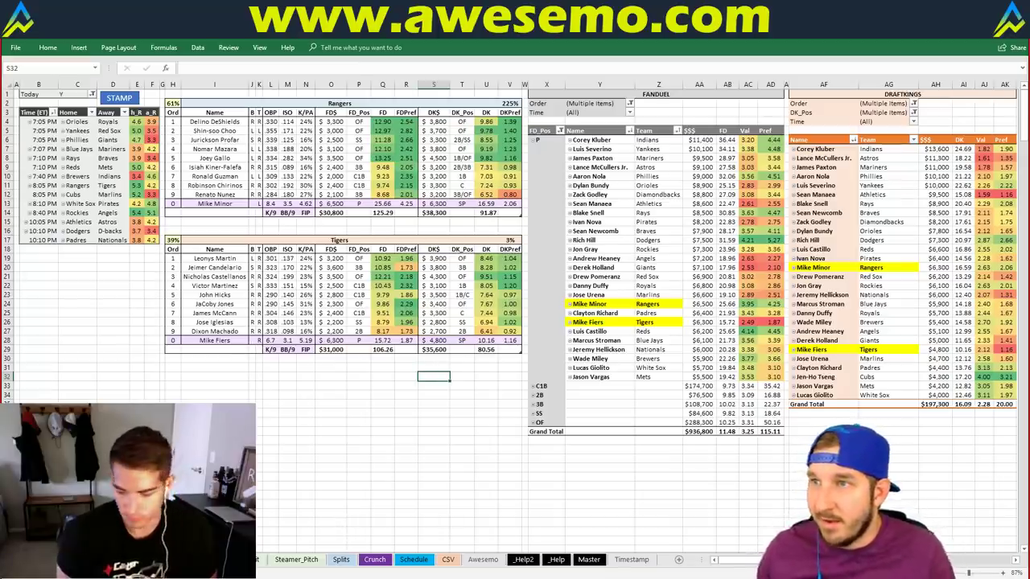
click(238, 390)
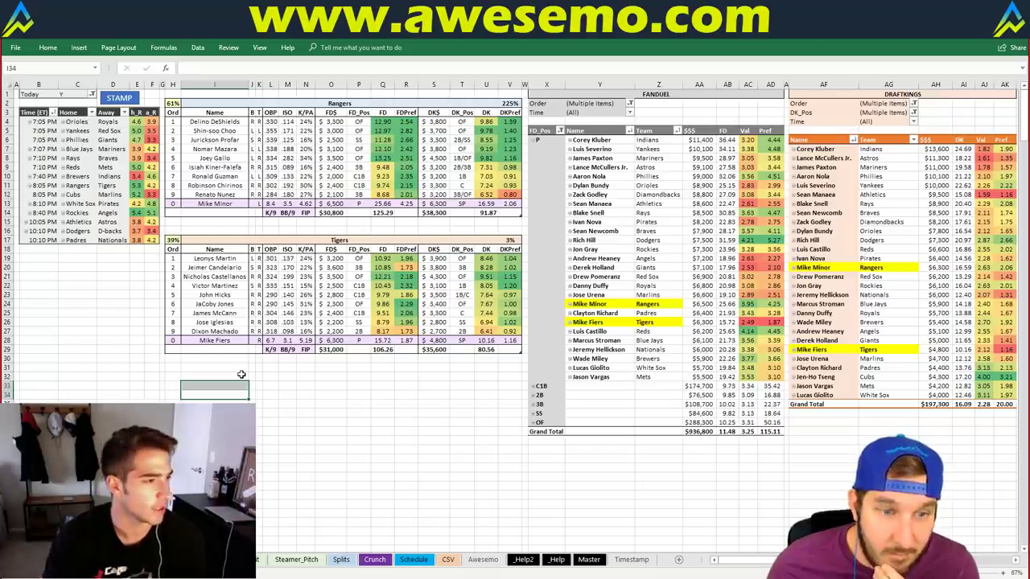
click(434, 405)
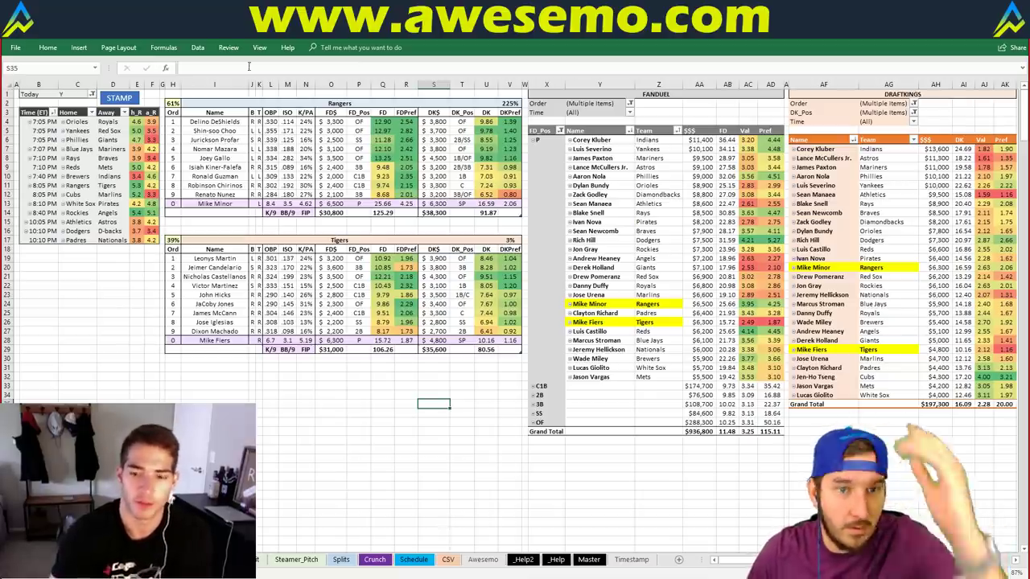
Step: Enter Cubs as the home team in I2 to load the Cubs–Marlins matchup, and stamp it
click(344, 102)
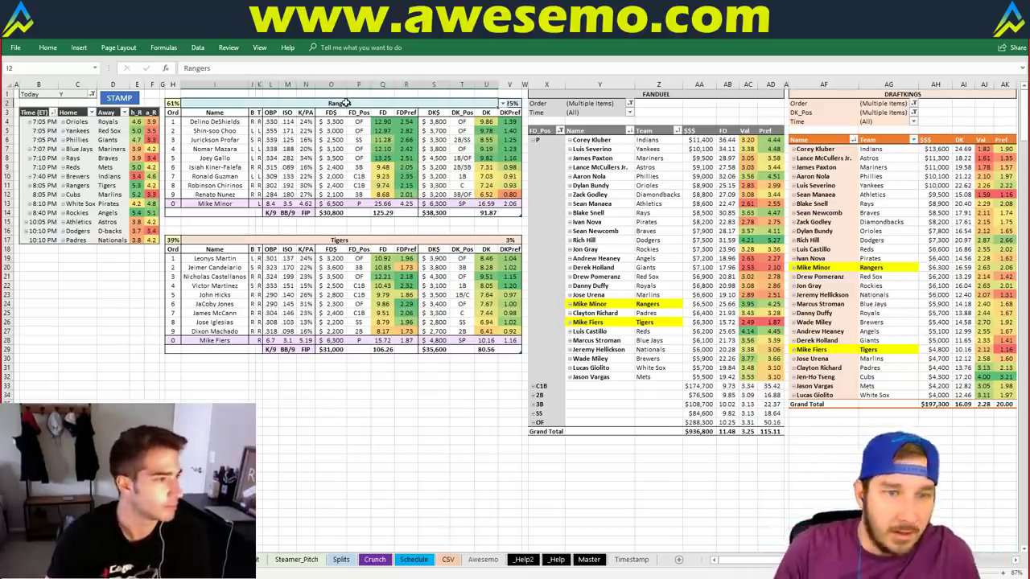
text(Cubs)
key(Return)
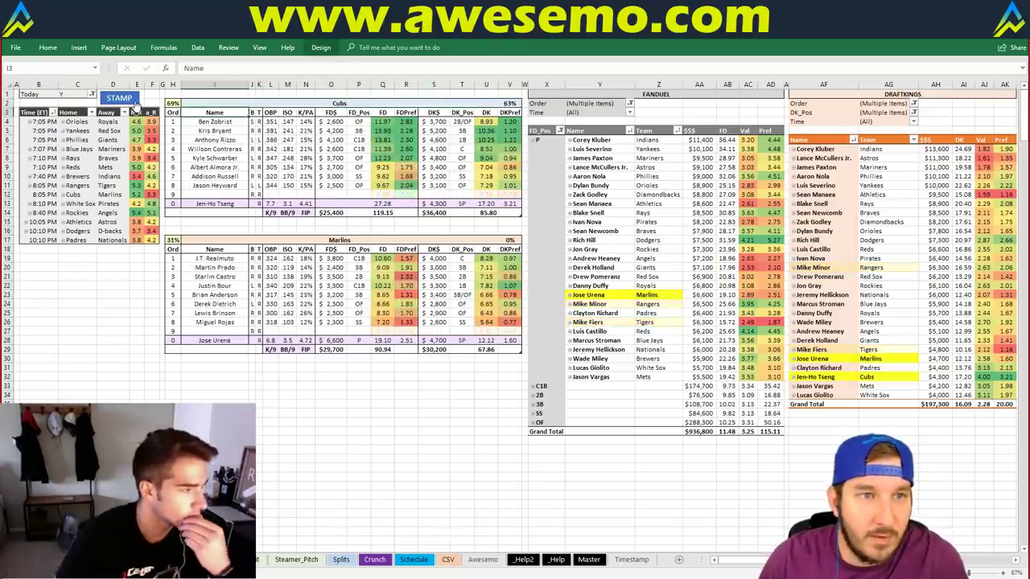
click(119, 97)
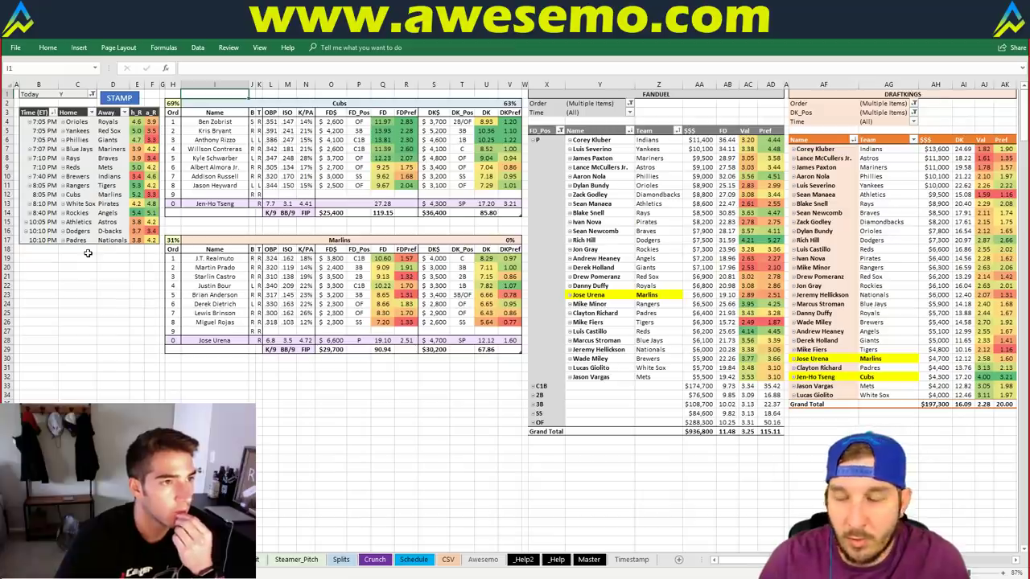
Step: Check today's betting lines and totals in the Schedule sheet, and return to the Cubs–Marlins matchup to examine its projections
click(413, 559)
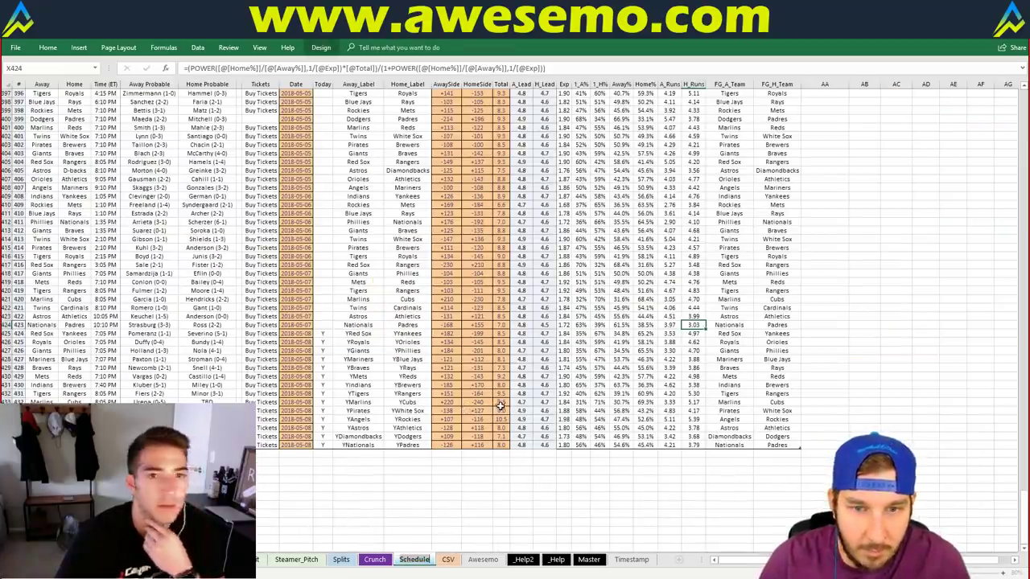
key(ctrl+Page_Up)
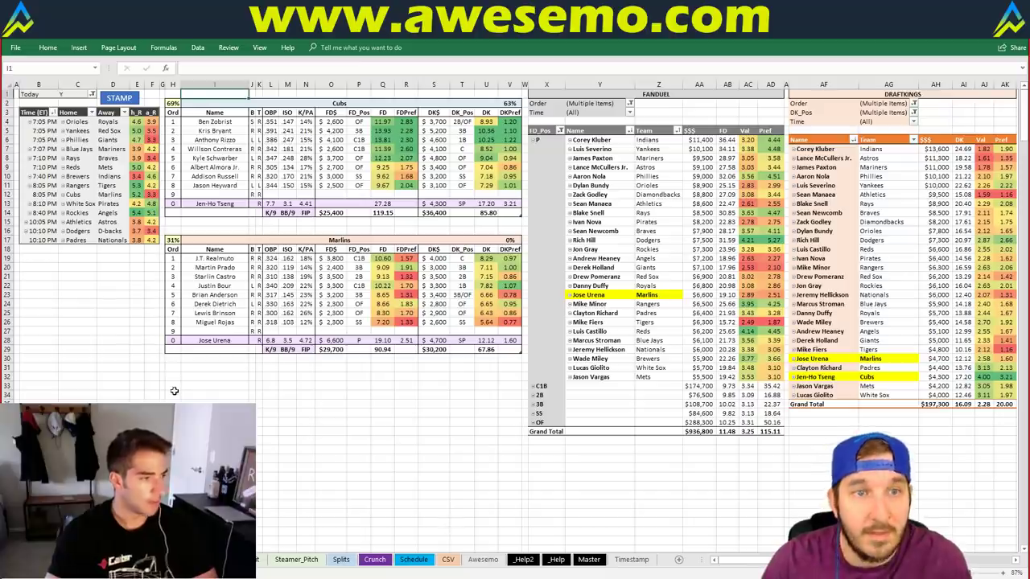
click(121, 276)
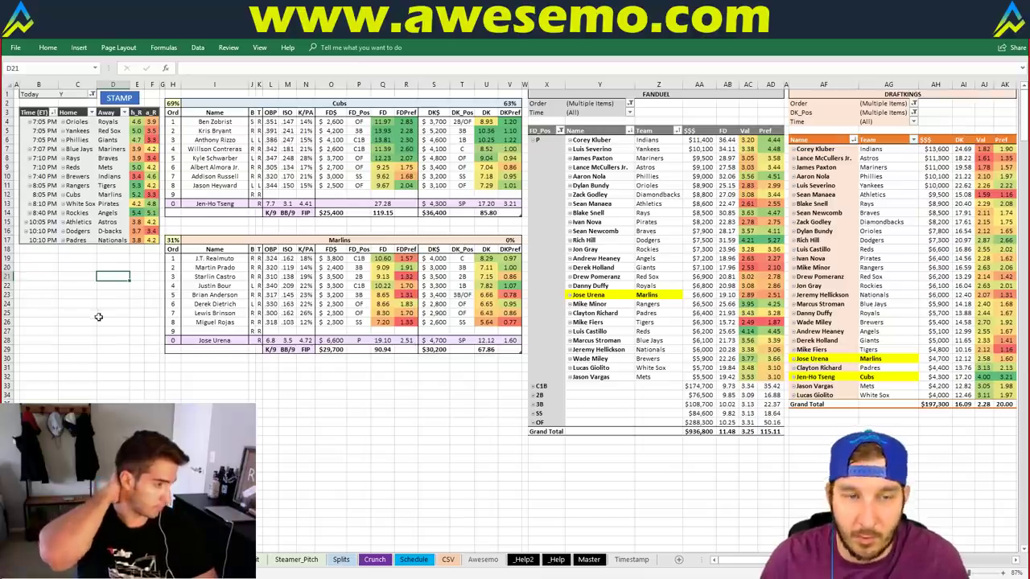
click(135, 286)
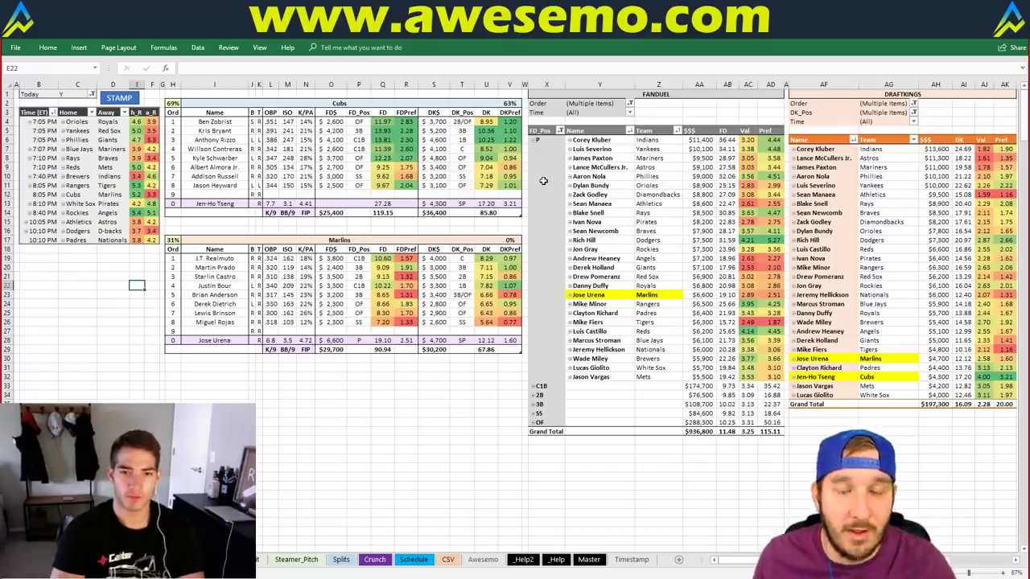
Step: Enter White Sox as the home team in I2 to load the White Sox–Pirates matchup, and stamp it
click(267, 104)
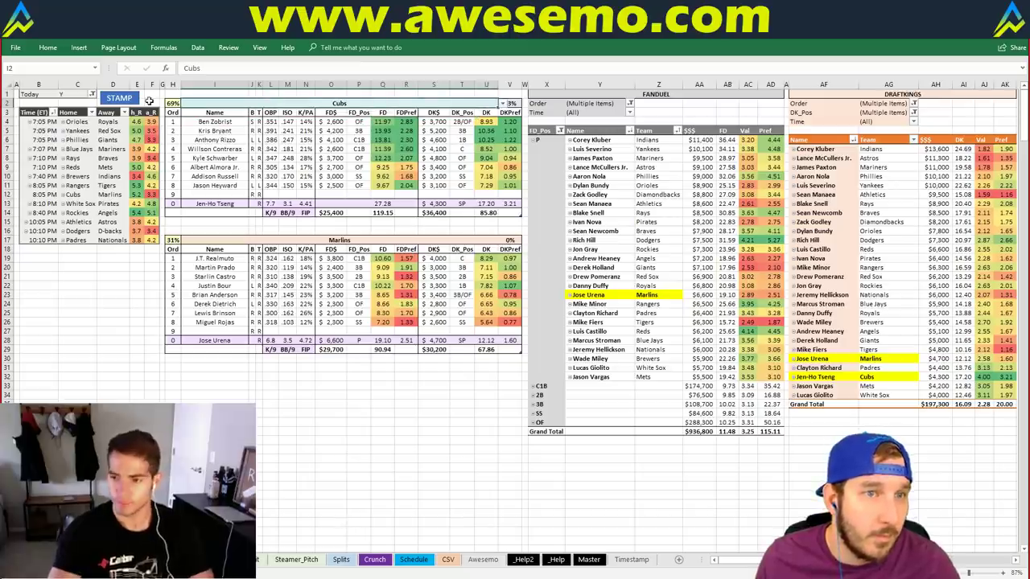
text(White)
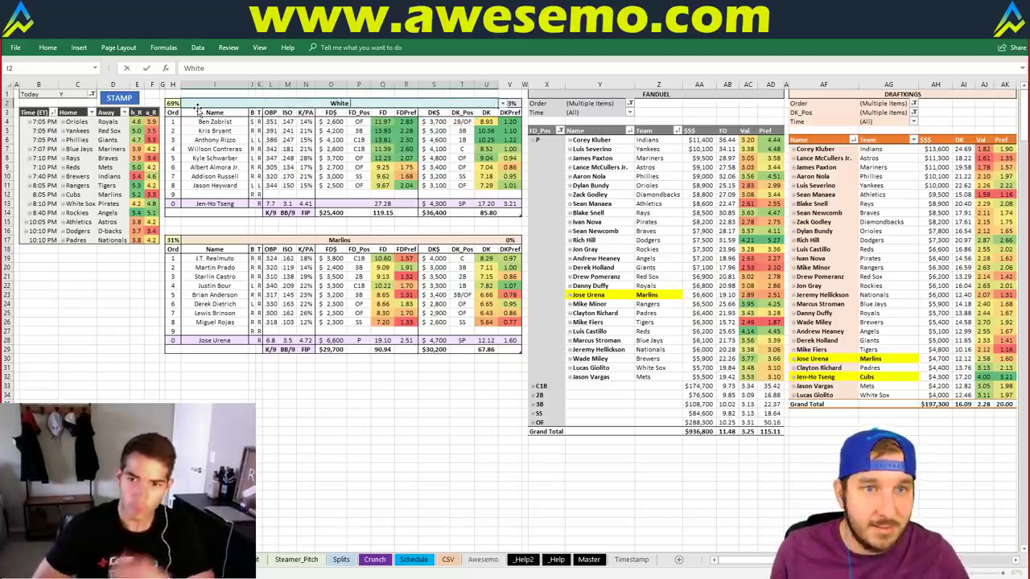
text( Sox)
key(Return)
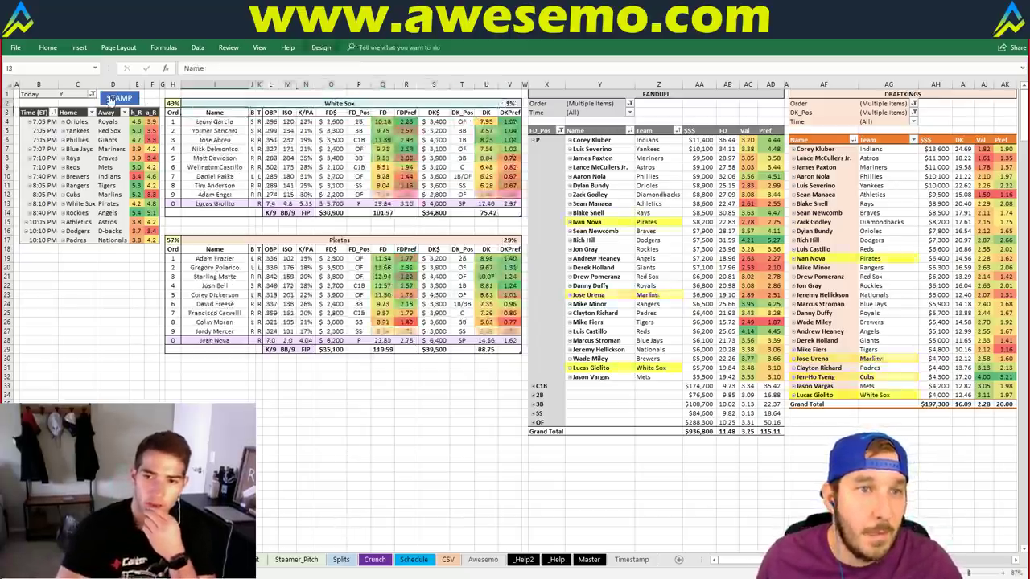
click(120, 98)
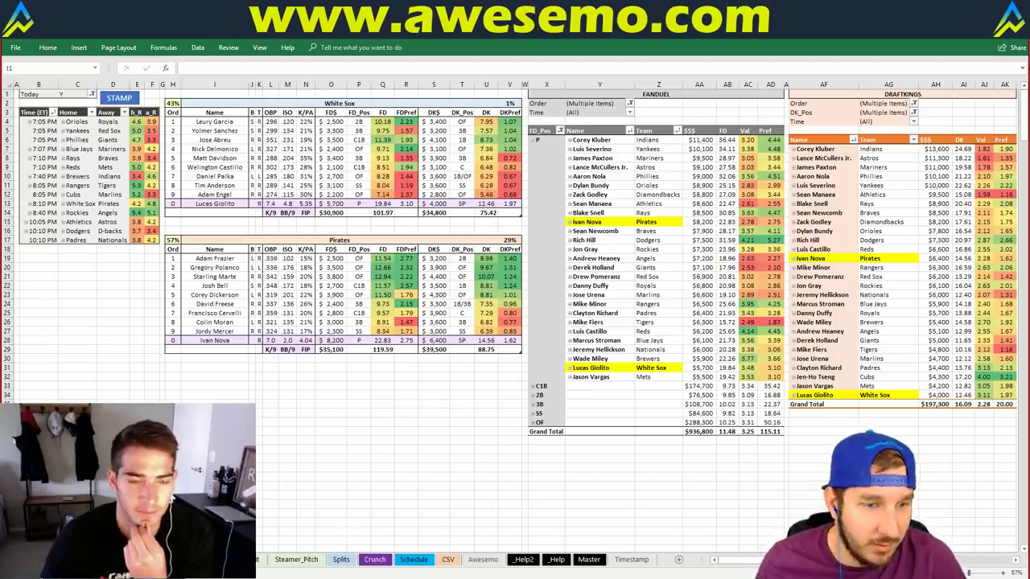
Step: Switch to FantasyCruncher, compare player usage across the DraftKings and FanDuel lineups for all positions, and return to the Excel workbook
key(alt+Tab)
scroll(283, 567, down, 5)
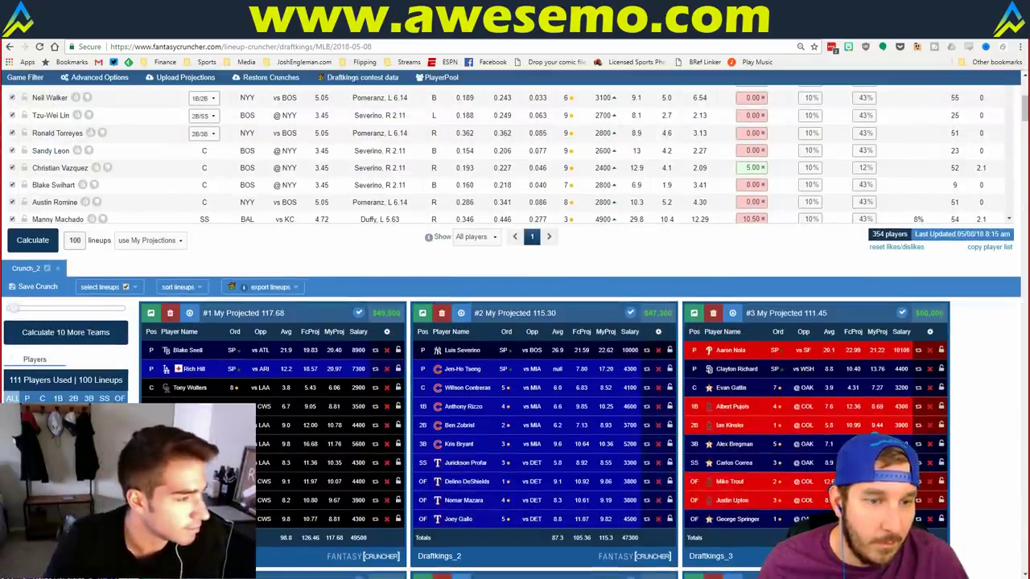
scroll(25, 398, down, 3)
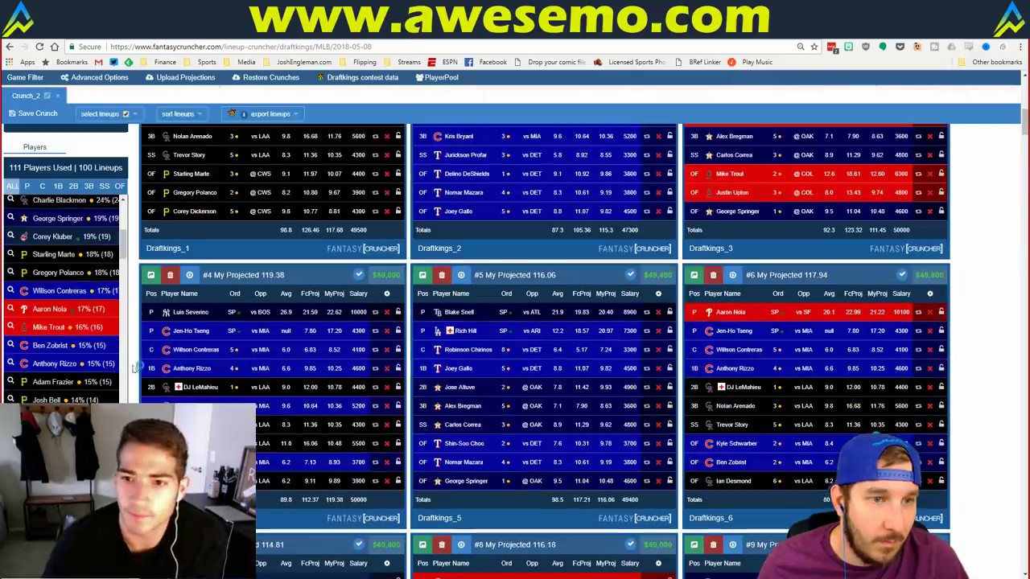
key(ctrl+Tab)
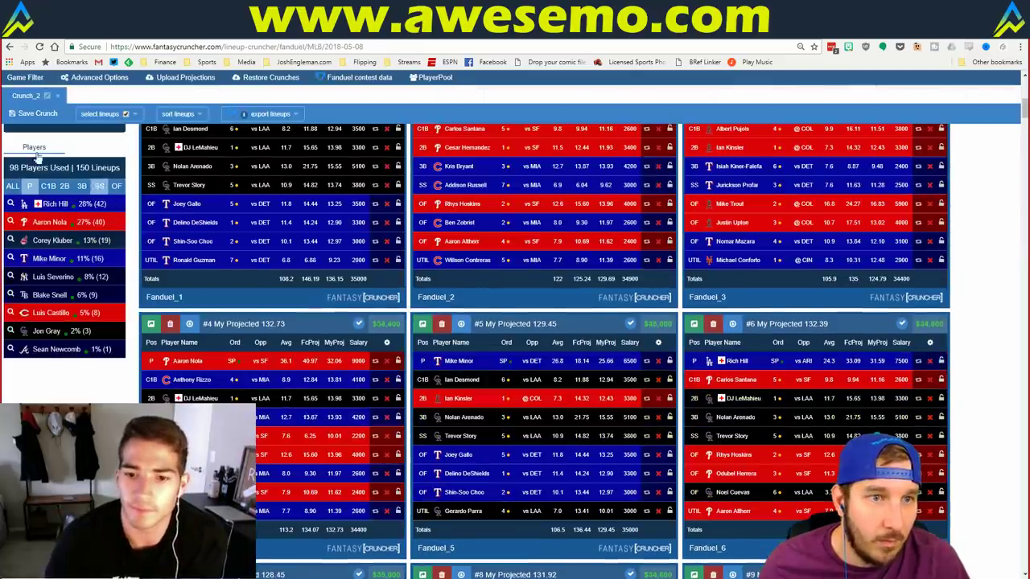
click(12, 186)
scroll(120, 233, down, 3)
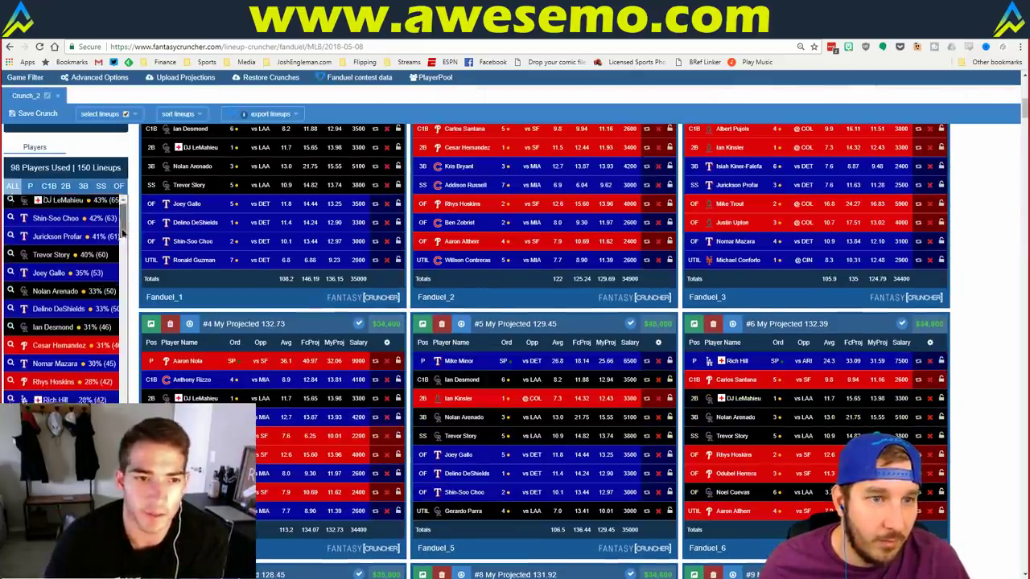
key(alt+Tab)
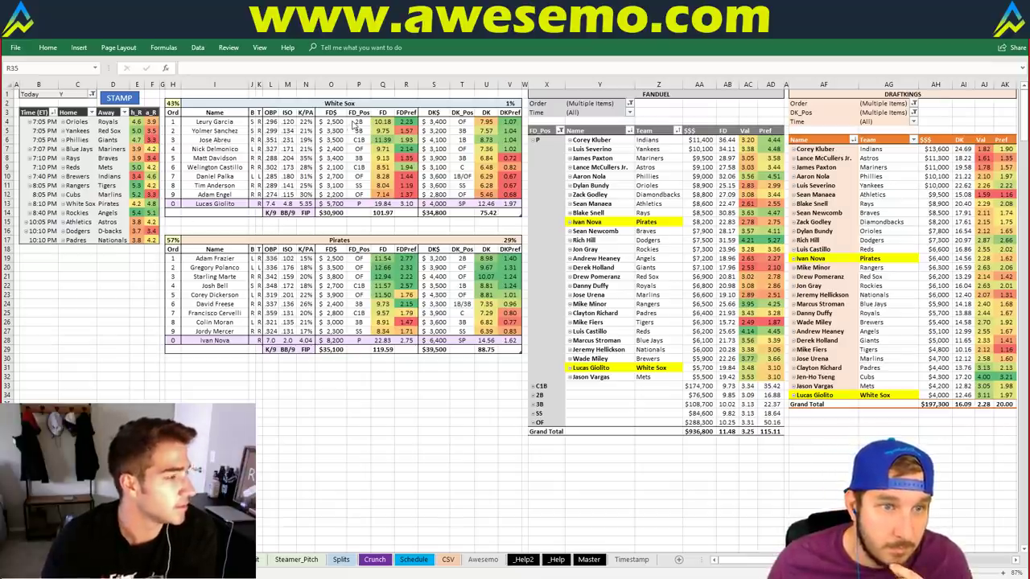
Step: Enter Rockies as the home team in I2 to load the Rockies–Angels matchup, and stamp it
click(321, 104)
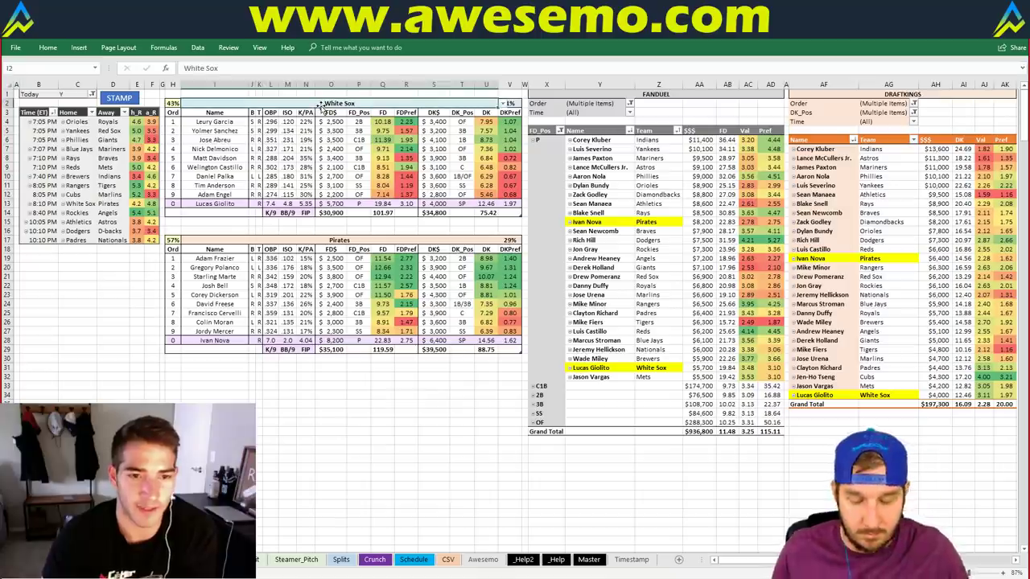
text(Rockies)
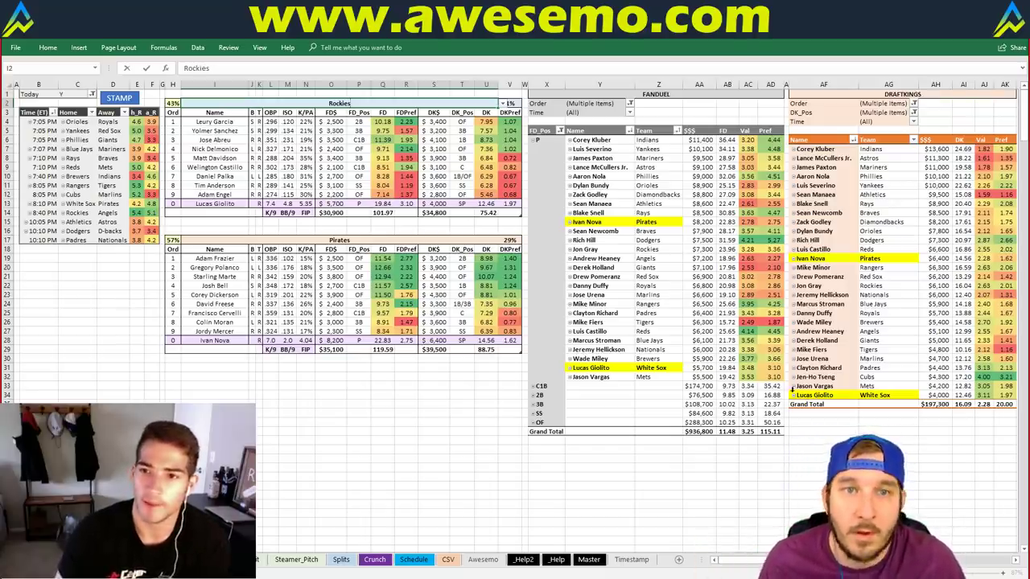
key(Return)
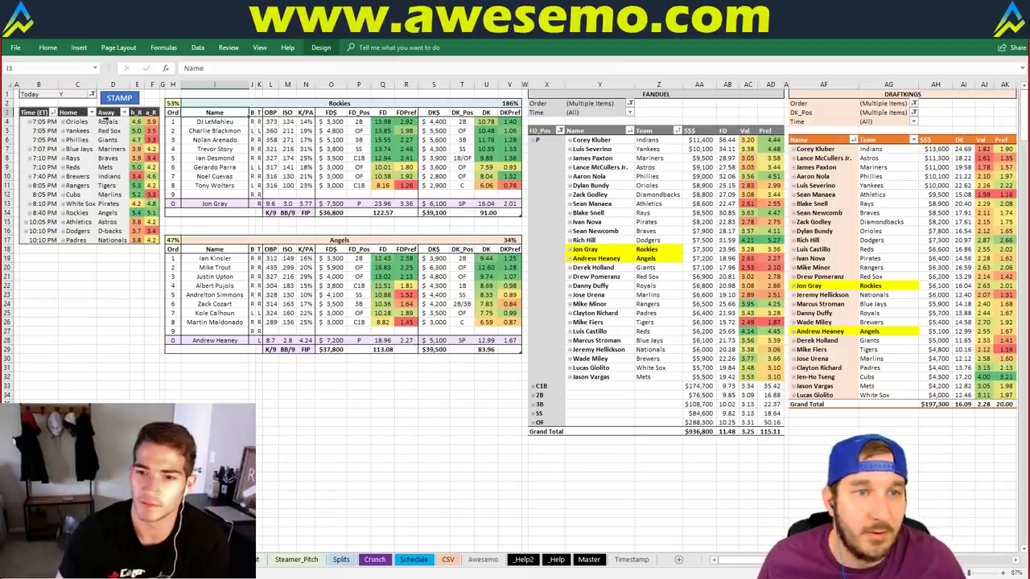
click(119, 98)
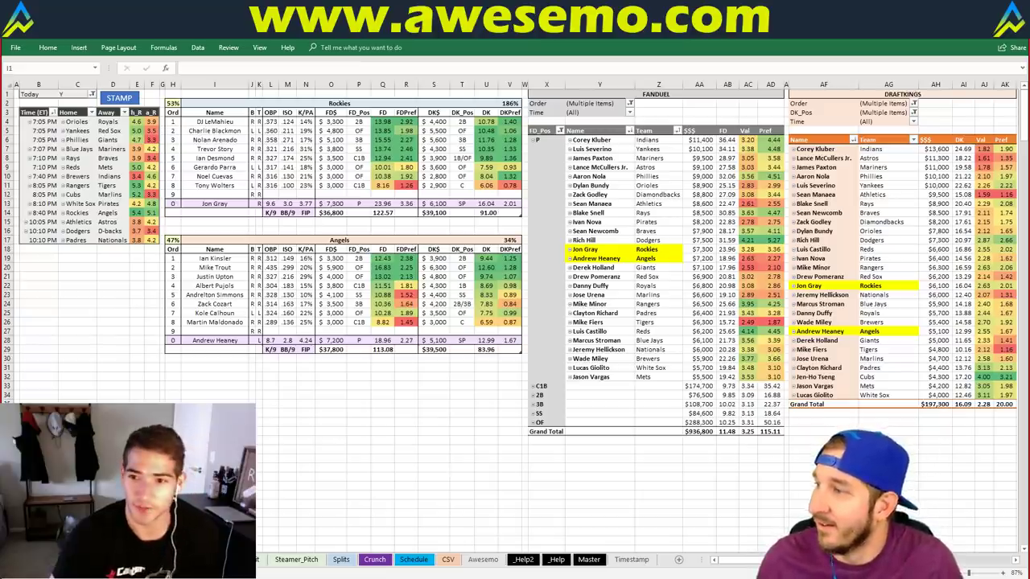
Step: Check the J_Own% of the teams down to the Angels in the FanDuel pivot sheet, and return to the Rockies–Angels matchup
click(287, 376)
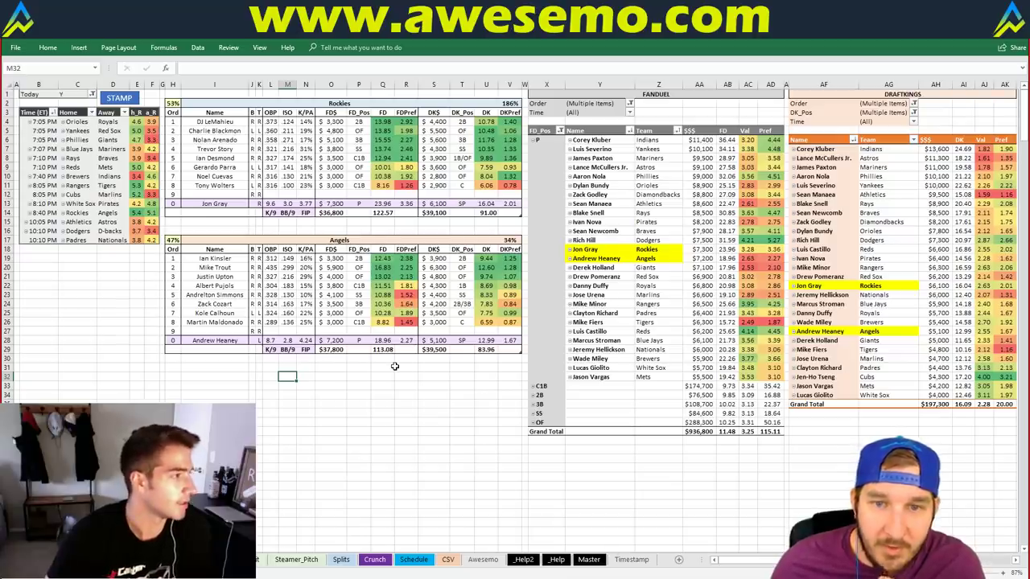
key(ctrl+Page_Up)
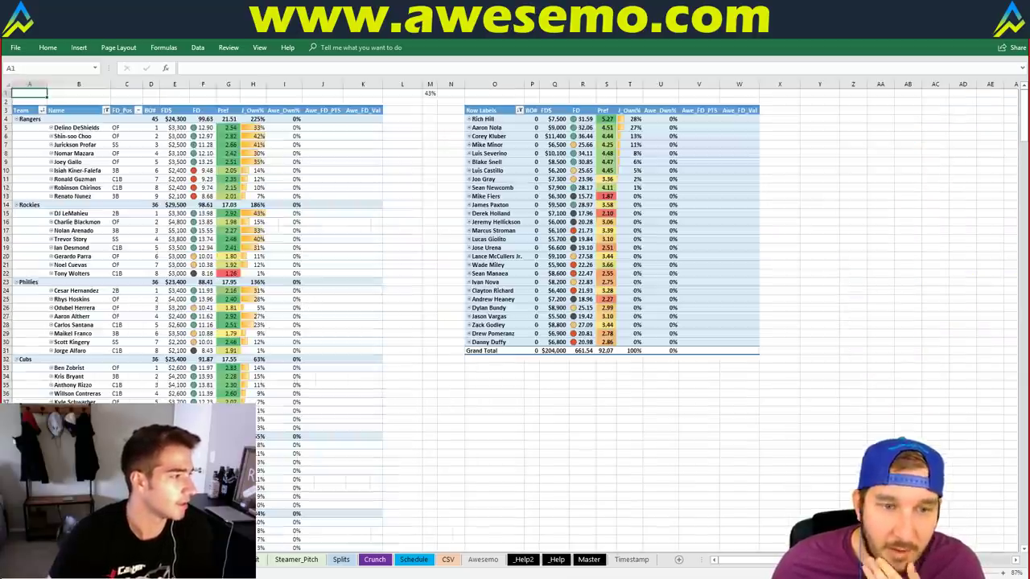
scroll(515, 322, down, 8)
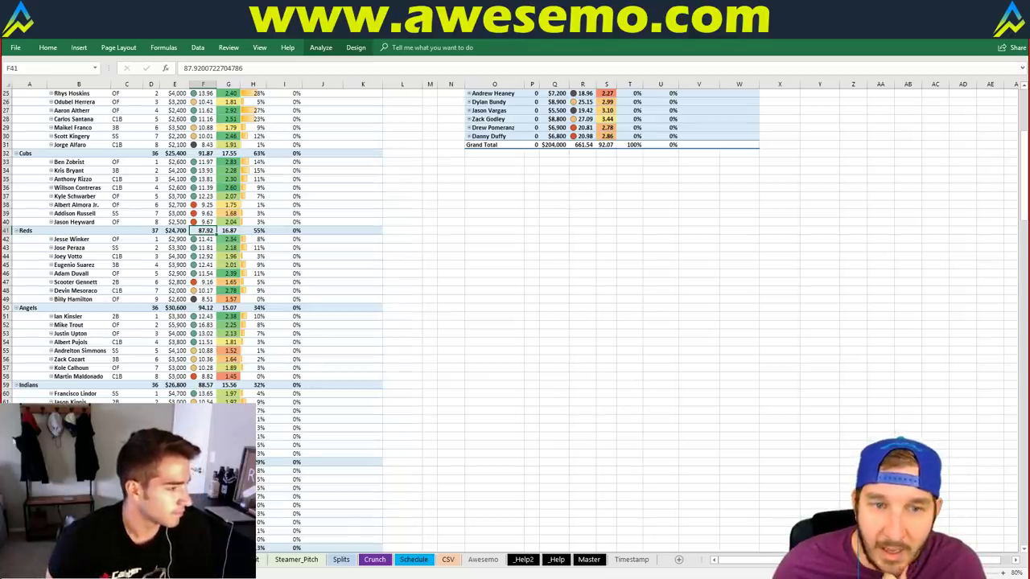
key(ctrl+Page_Down)
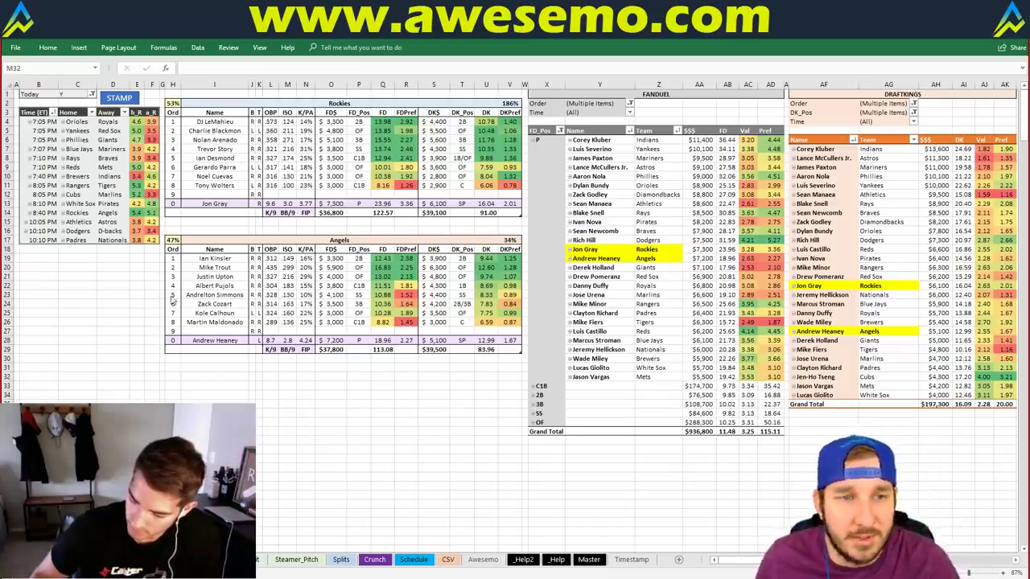
click(137, 275)
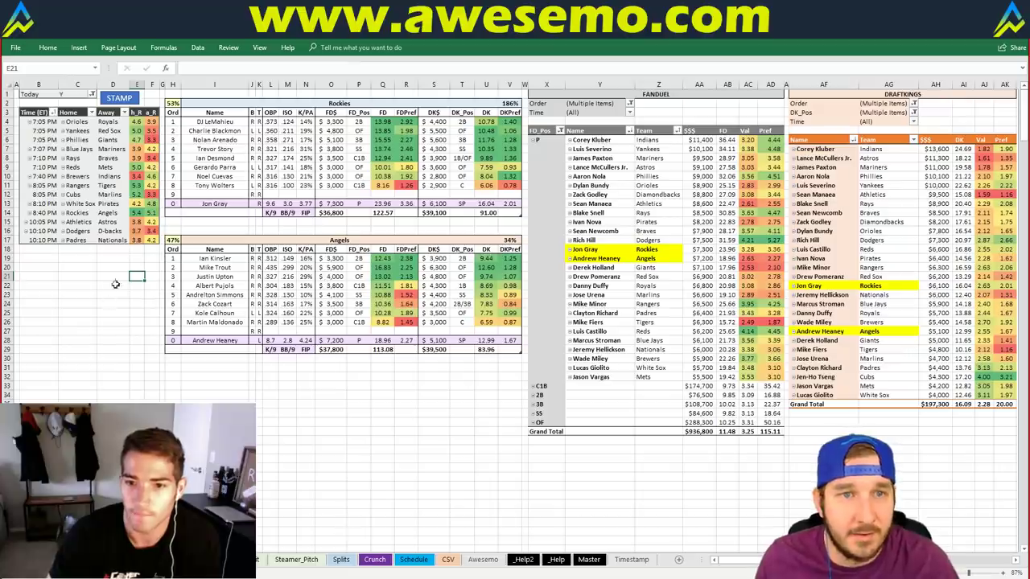
click(227, 226)
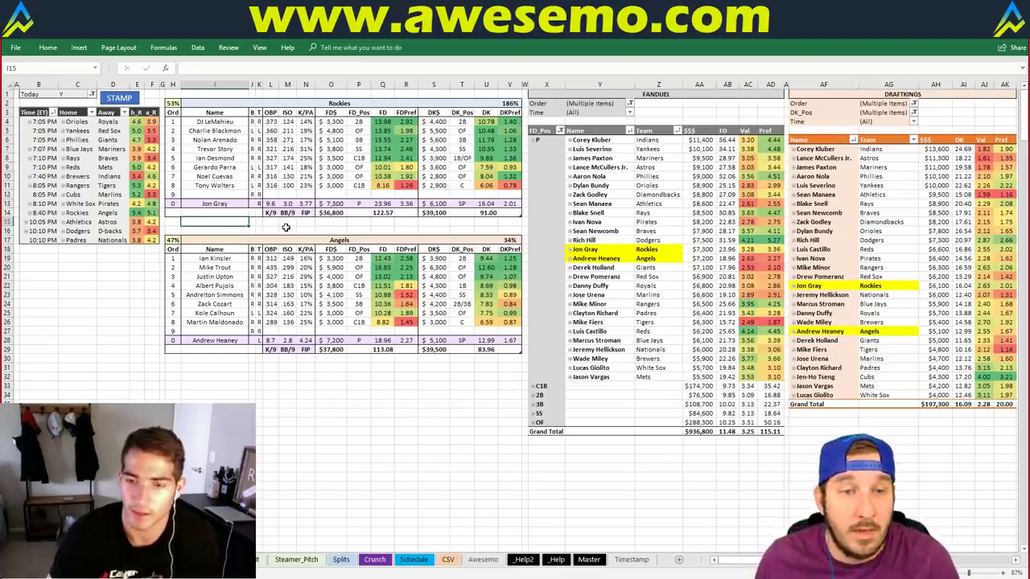
click(286, 230)
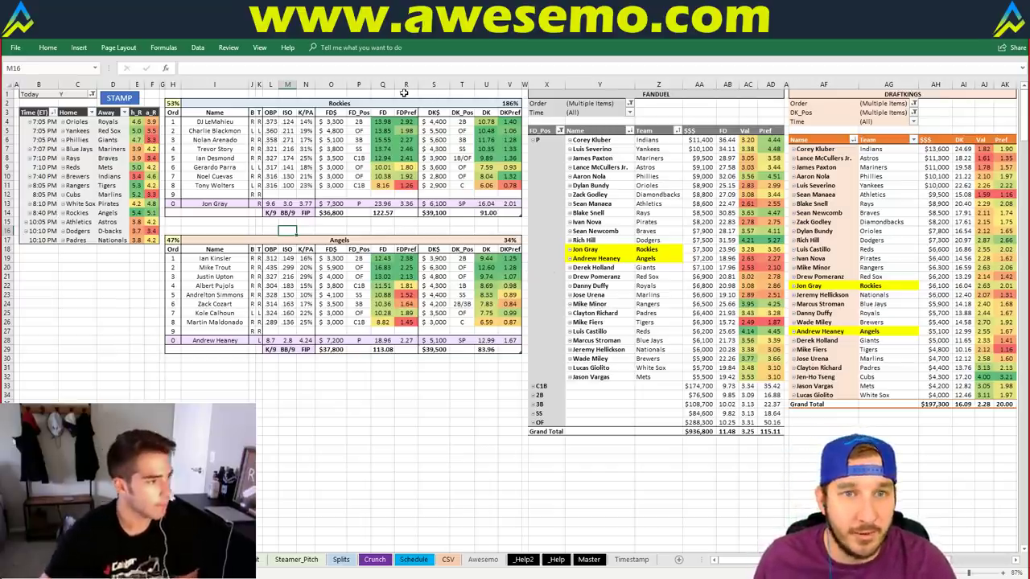
click(392, 103)
text(Athletics)
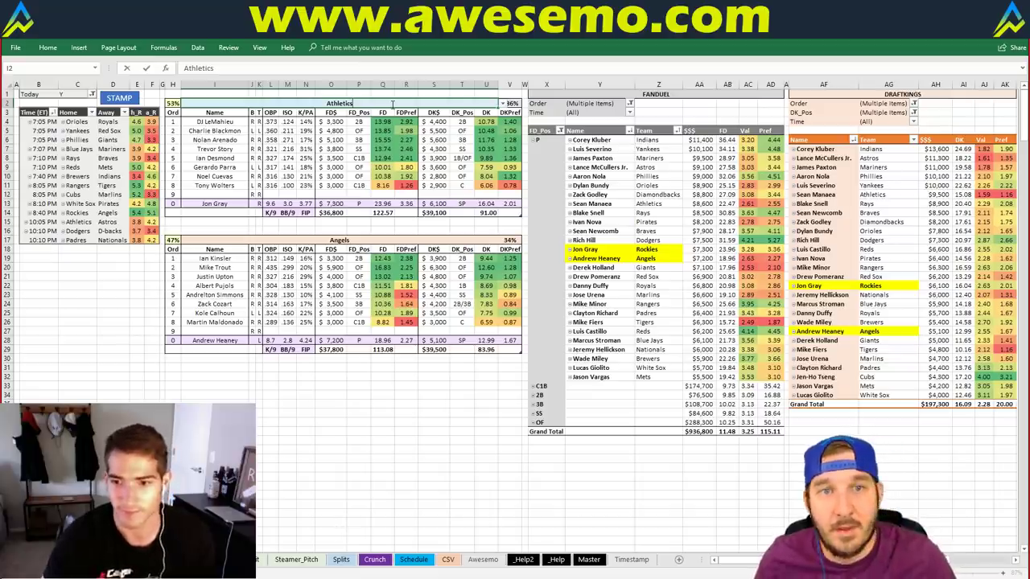
text(+)
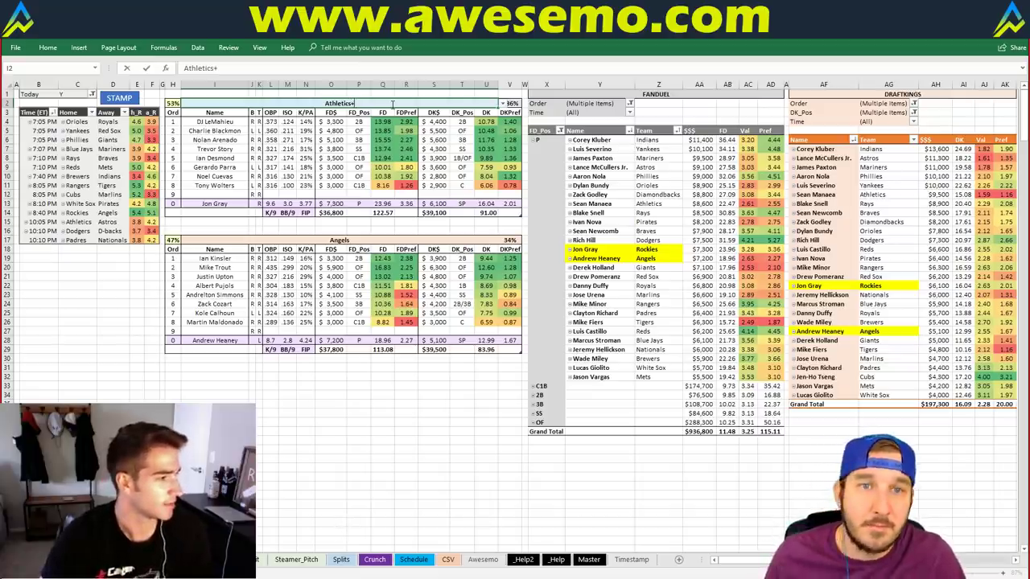
key(Return)
key(Return)
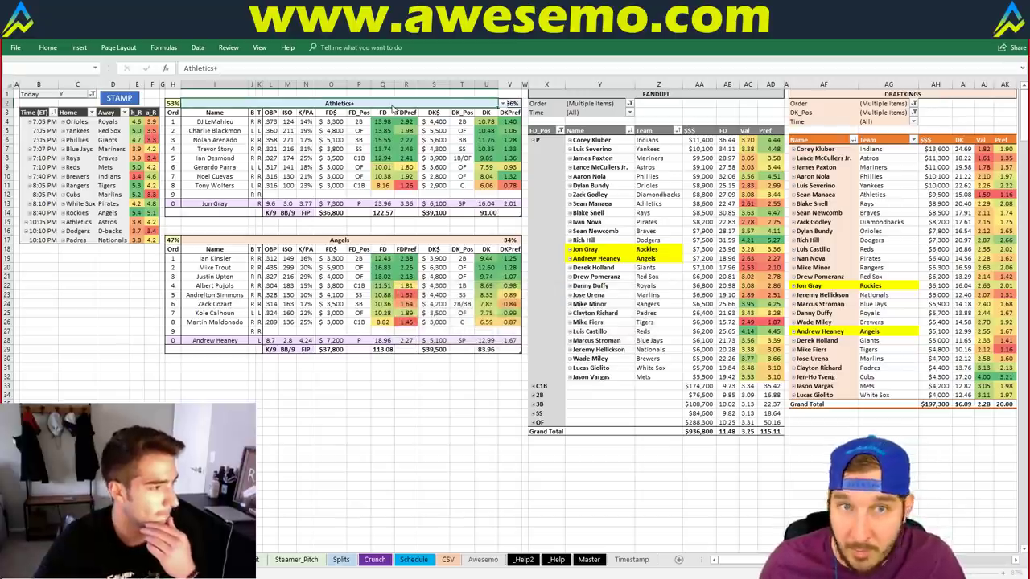
key(Escape)
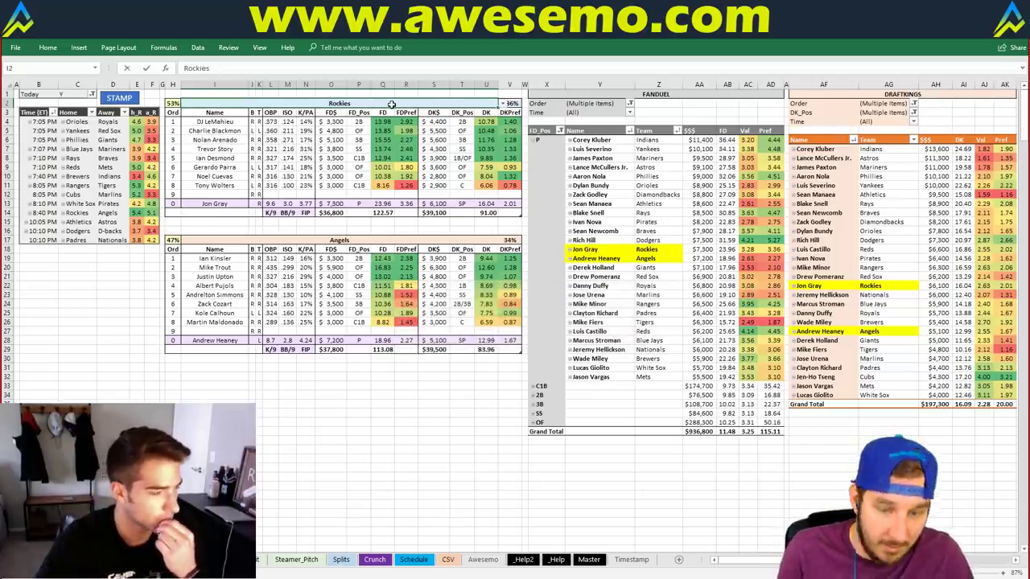
Step: Enter Athletics as the home team in I2 to load the Athletics–Astros matchup, and stamp it
text(Athletics)
key(Return)
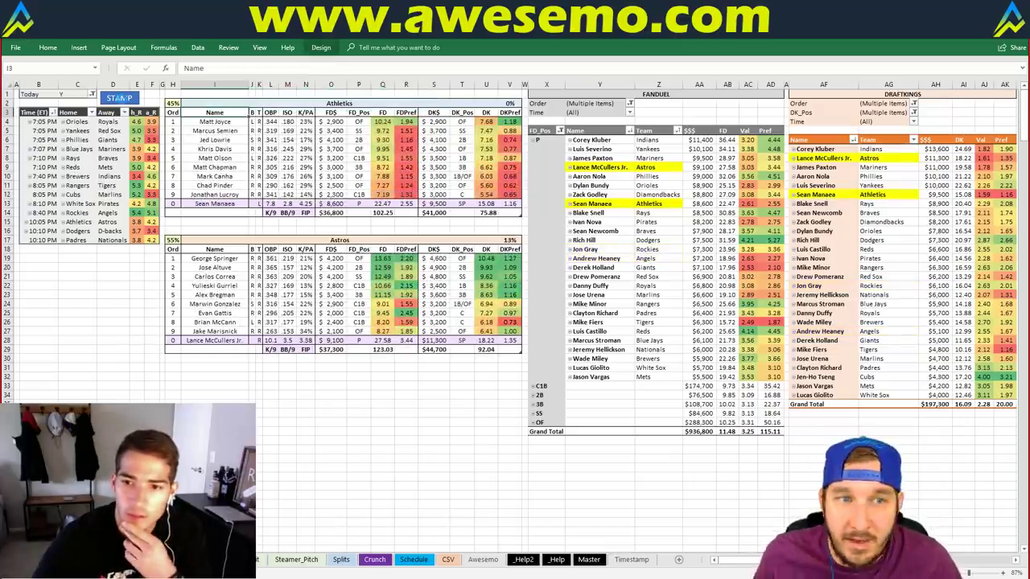
click(119, 98)
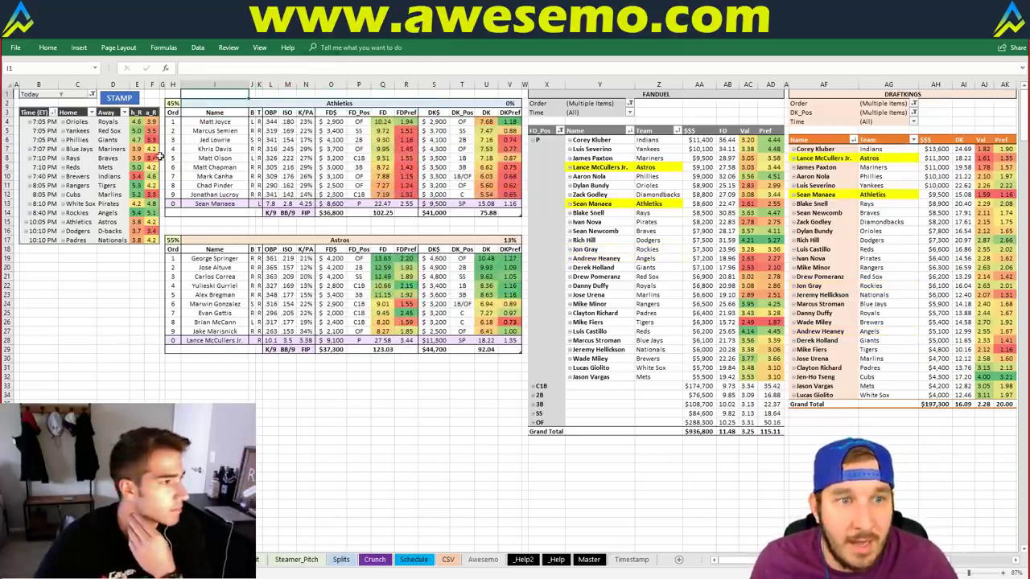
Step: Check the J_Own% of the top teams and pitchers in the FanDuel pivot sheet, and return to the Athletics–Astros matchup
click(330, 228)
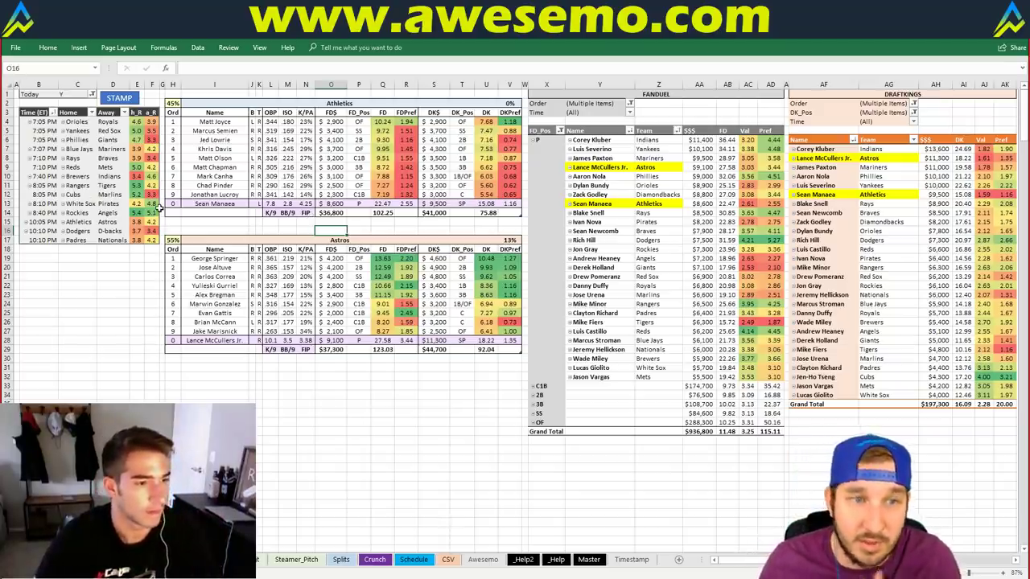
click(215, 226)
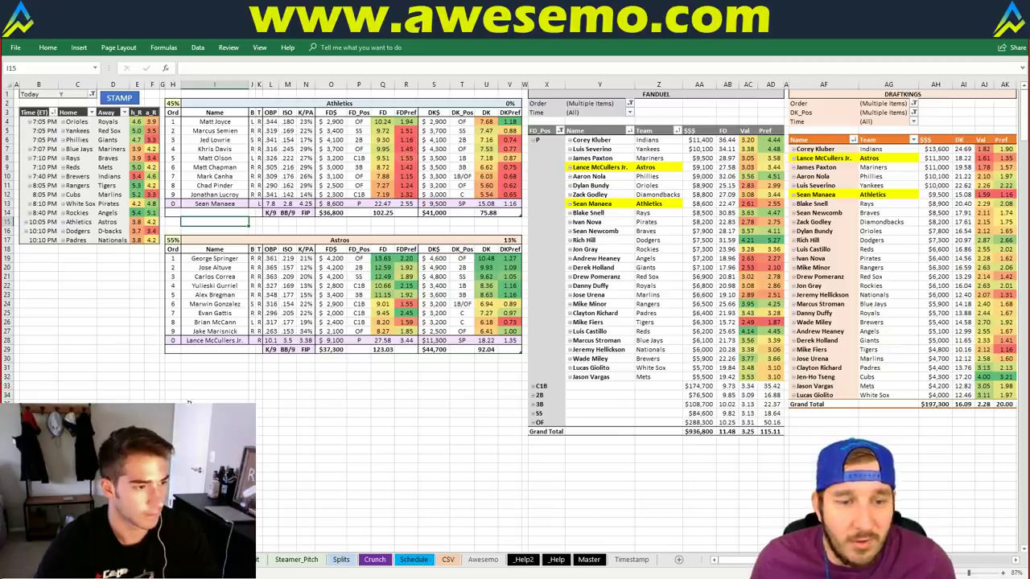
key(ctrl+Page_Down)
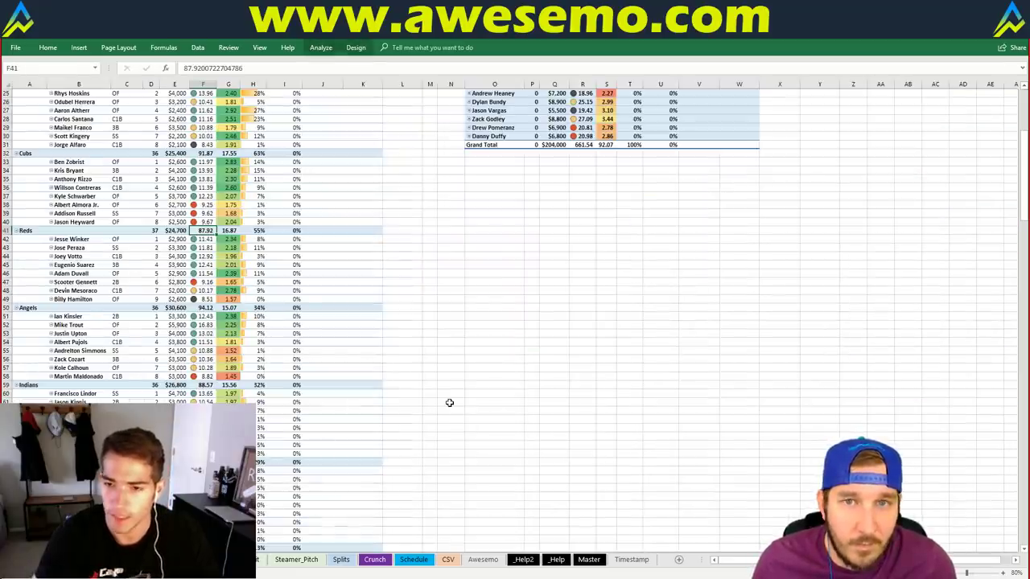
scroll(449, 402, up, 8)
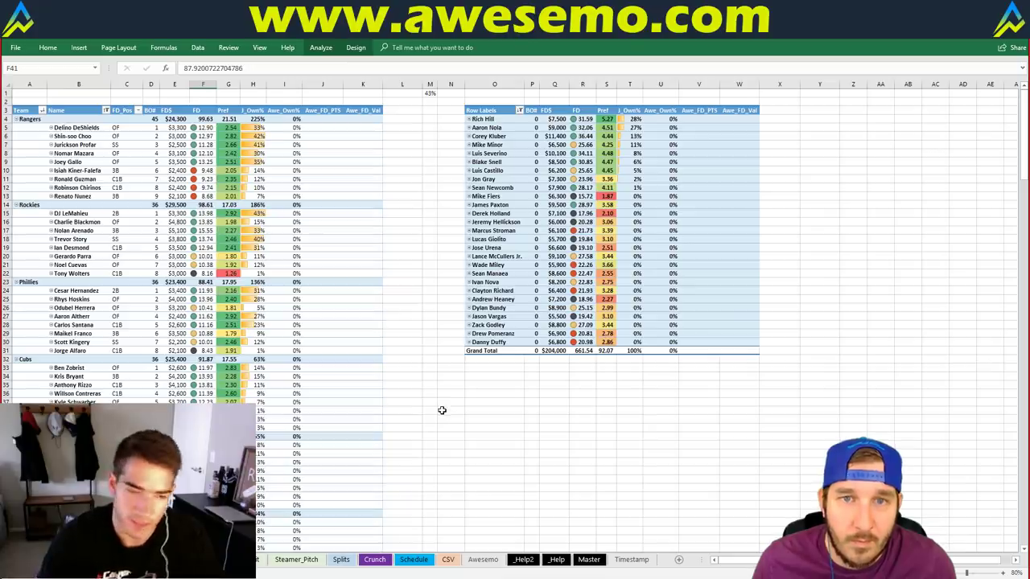
key(ctrl+Page_Down)
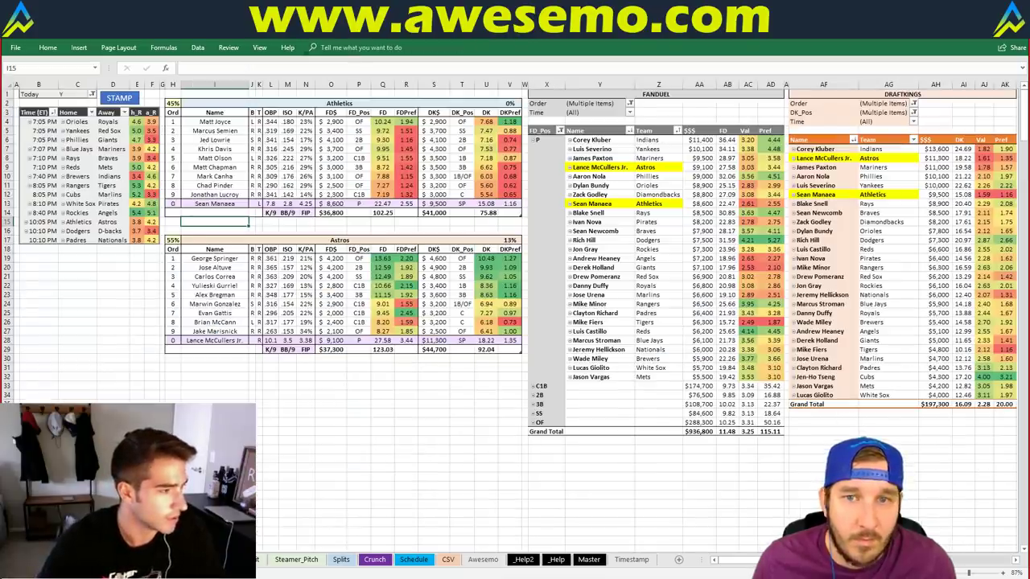
key(ctrl+Page_Up)
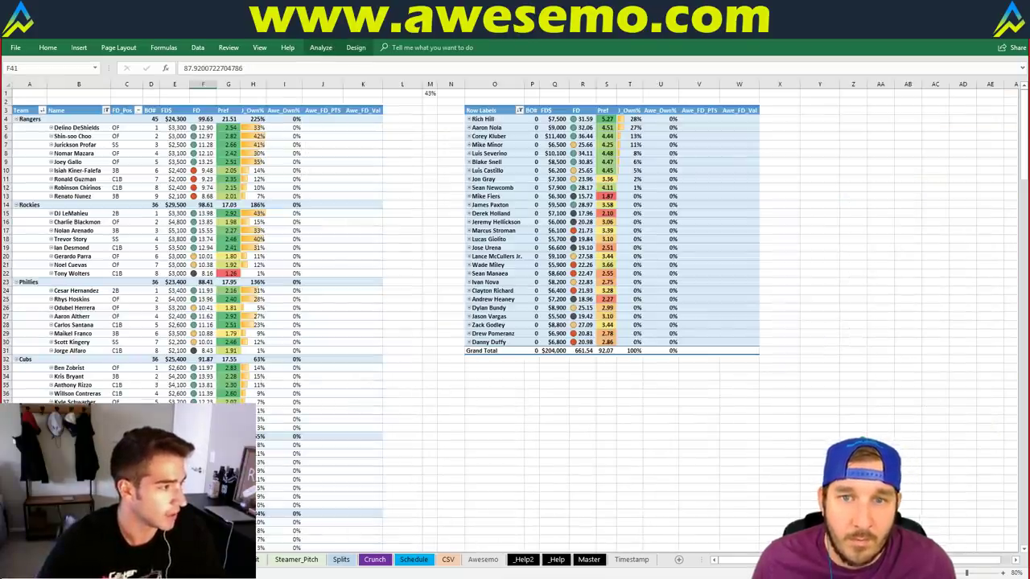
key(ctrl+Page_Down)
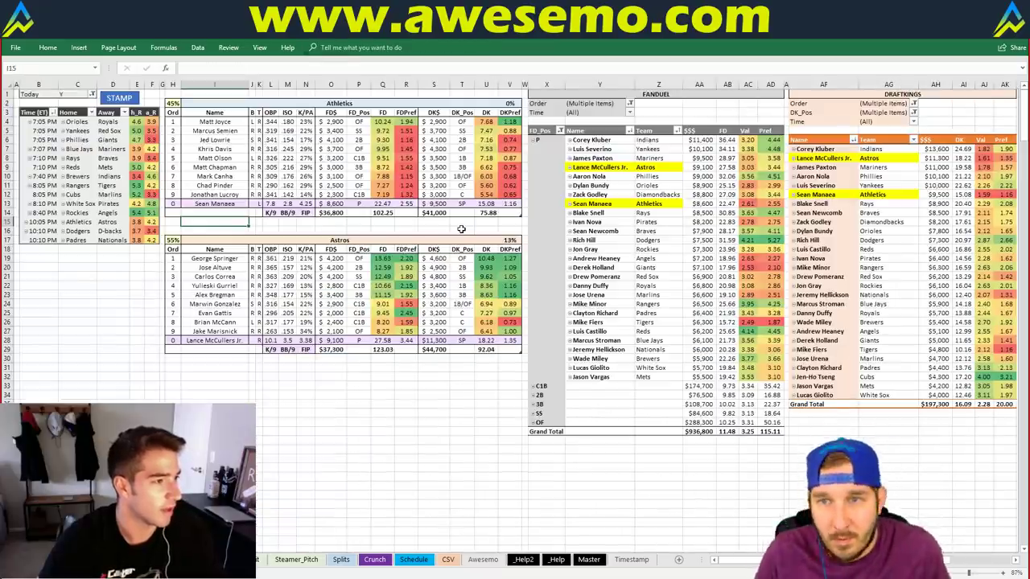
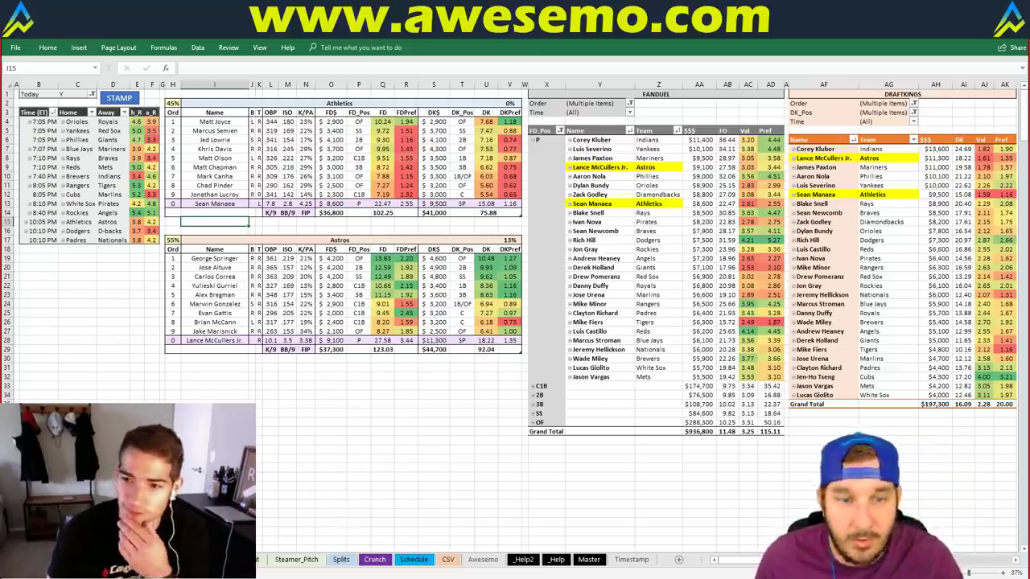
click(214, 422)
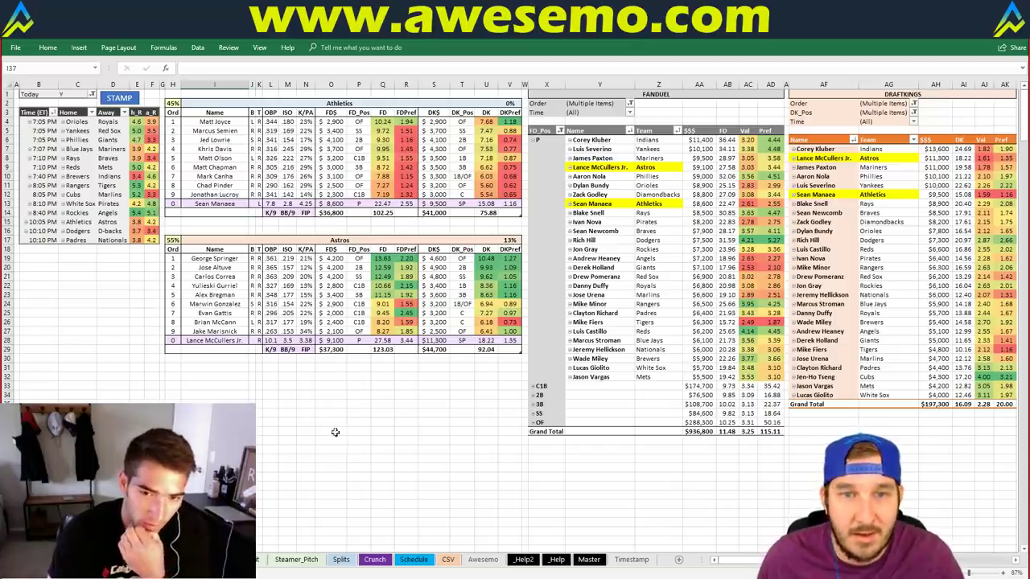
click(336, 376)
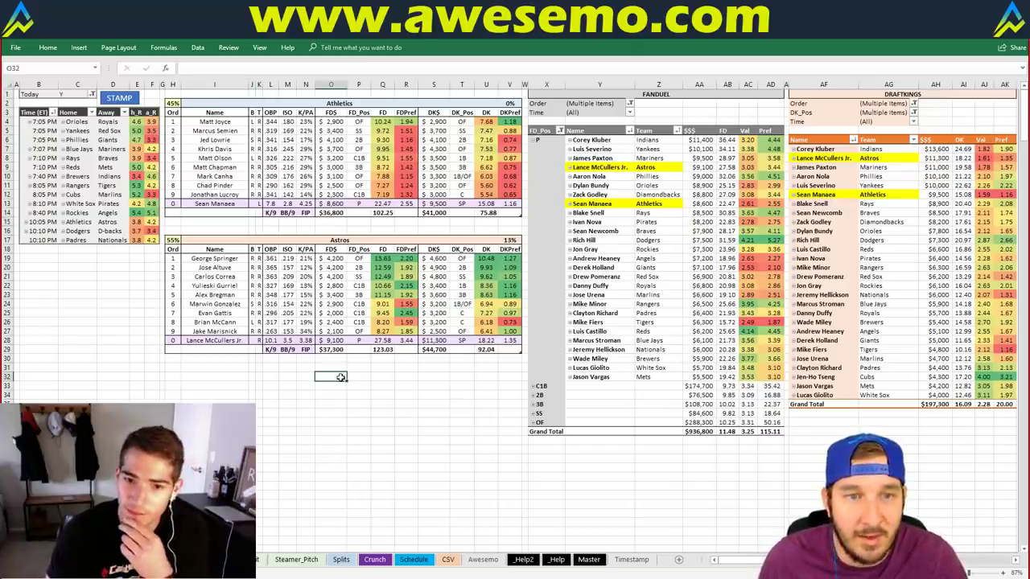
click(307, 366)
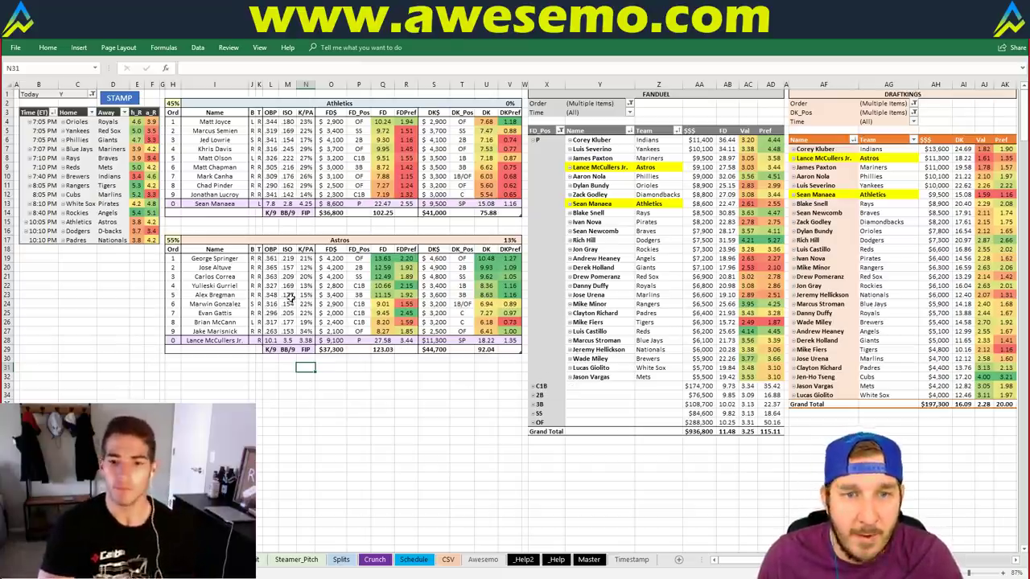
click(419, 389)
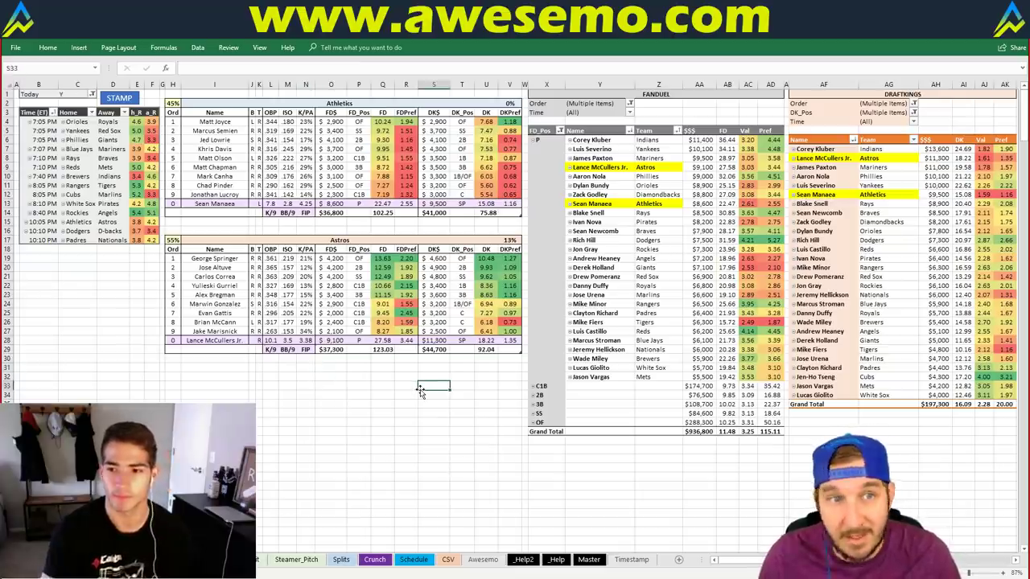
Step: Enter Dodgers as the home team in I2 to load the Dodgers–Diamondbacks matchup, and stamp it
click(320, 103)
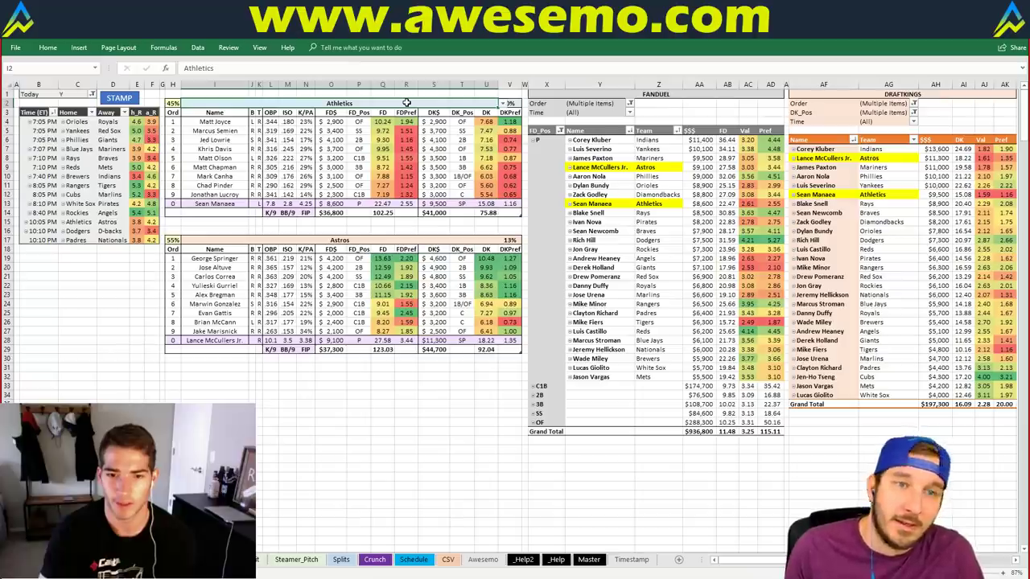
text(Dodgers)
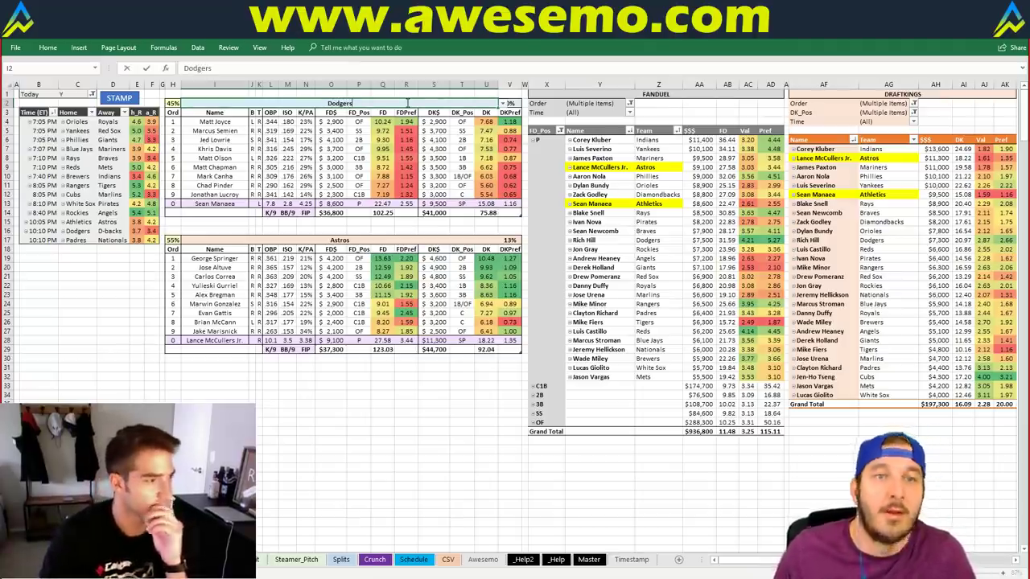
key(Return)
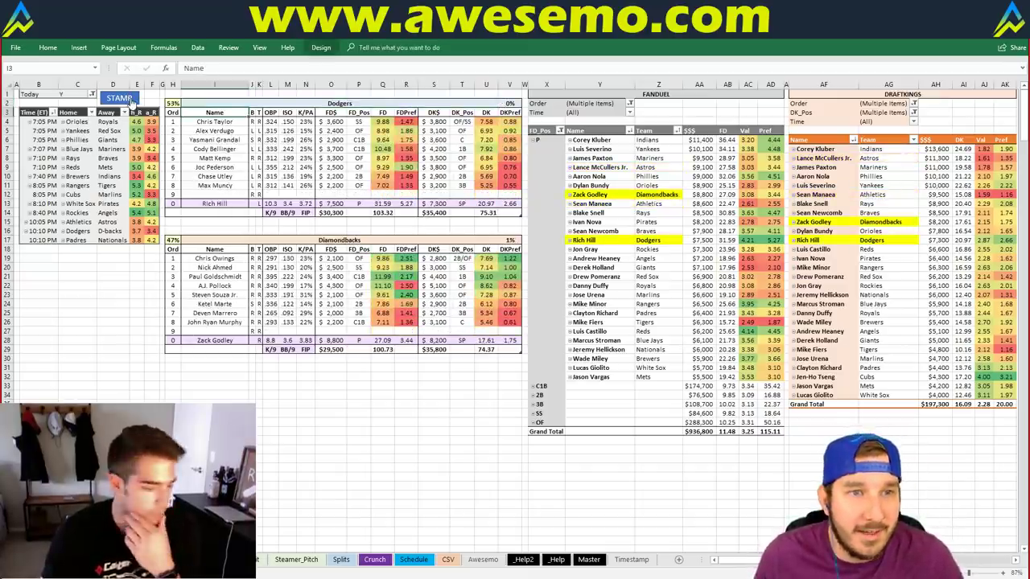
click(129, 98)
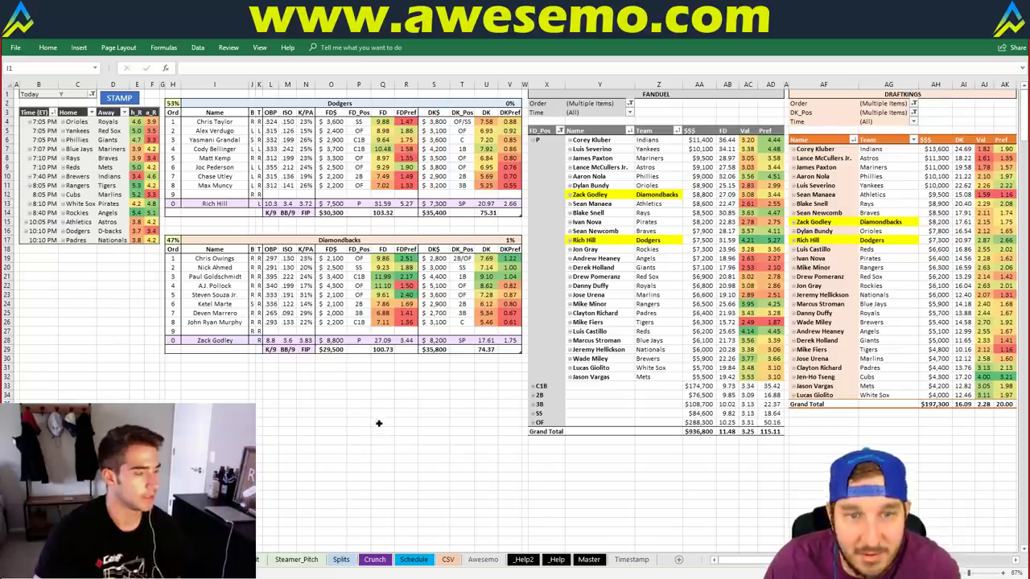
Step: Compare the C1B players from Paul Goldschmidt up to Freddie Freeman in the FanDuel pivot table, and return it to the expanded pitcher list
click(380, 377)
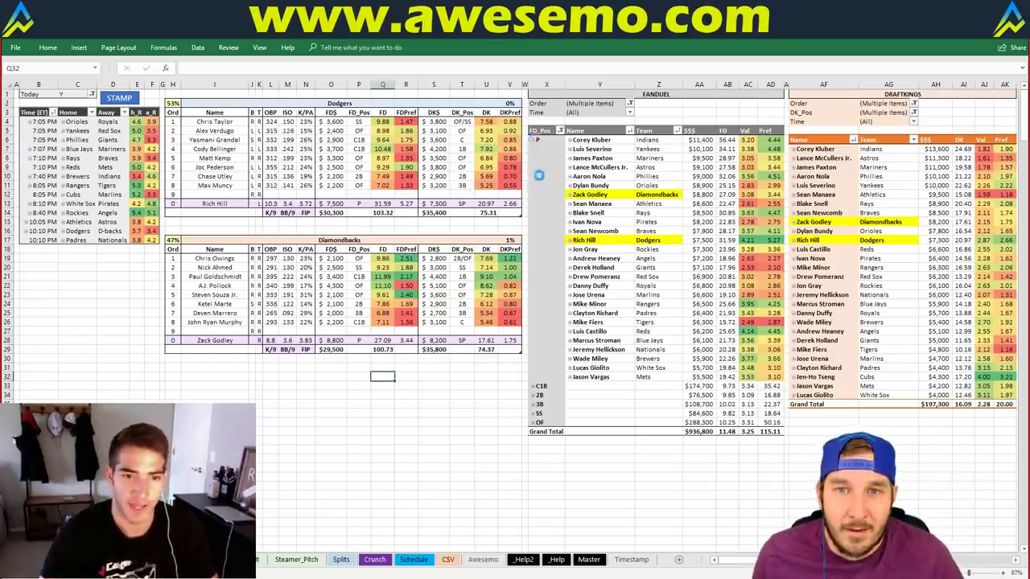
click(534, 140)
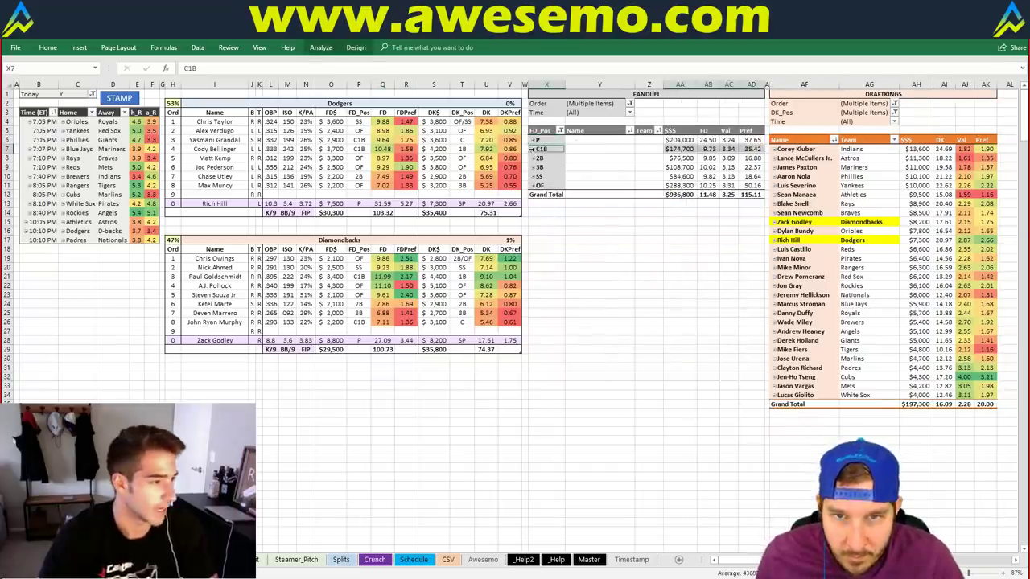
click(532, 149)
click(604, 267)
drag(606, 259, 598, 150)
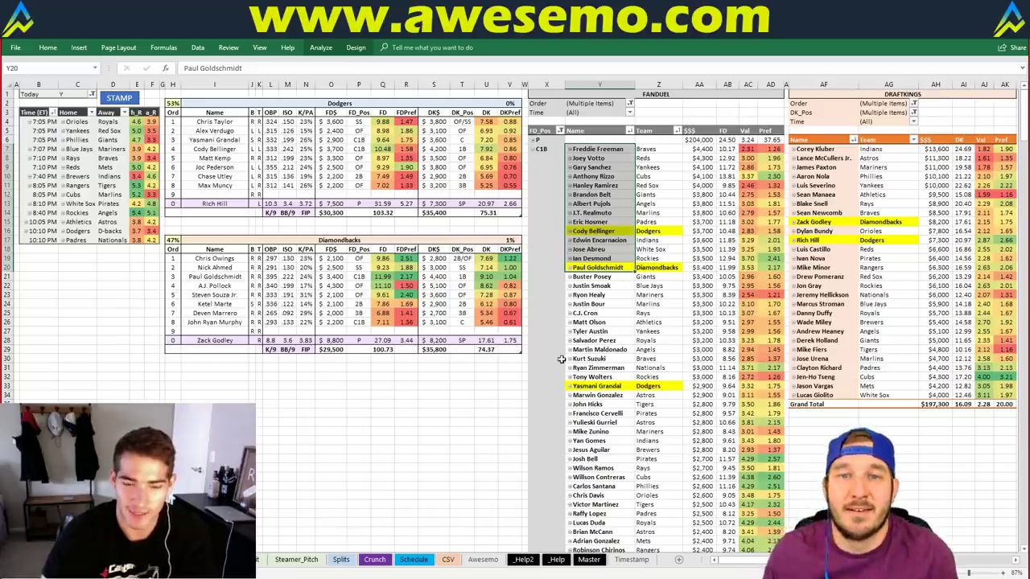
click(533, 149)
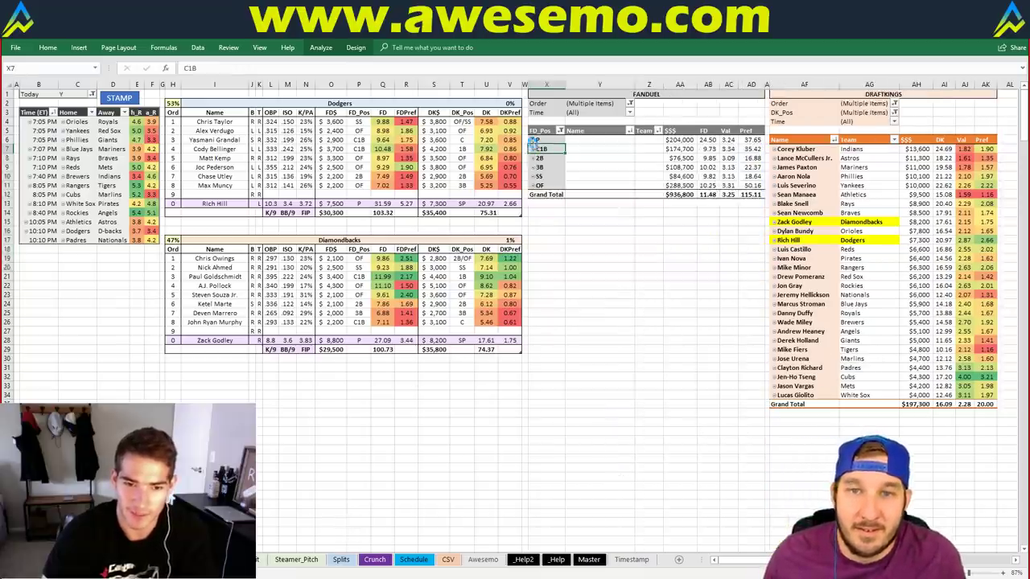
click(532, 140)
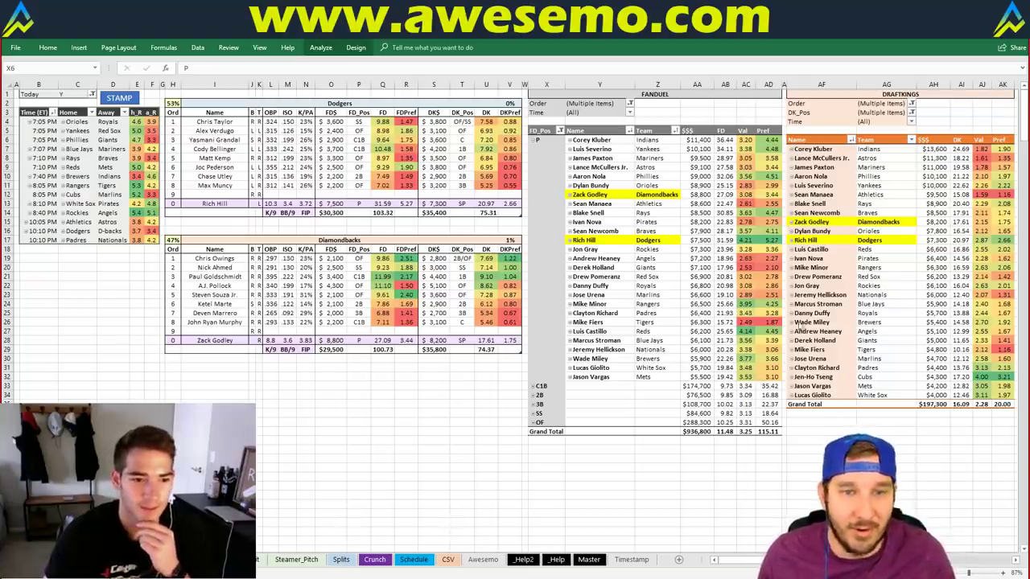
key(alt+Tab)
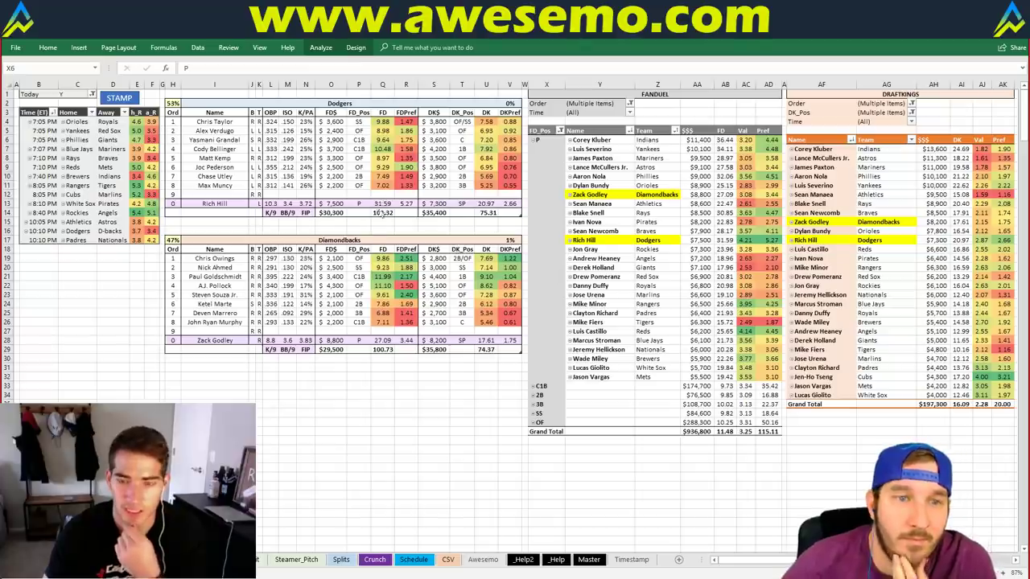
click(356, 103)
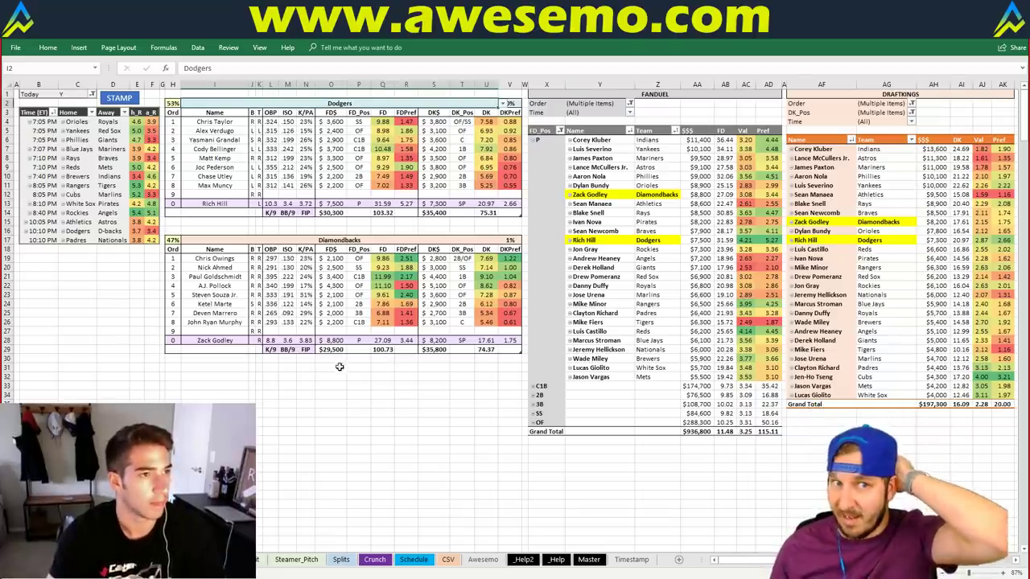
click(306, 367)
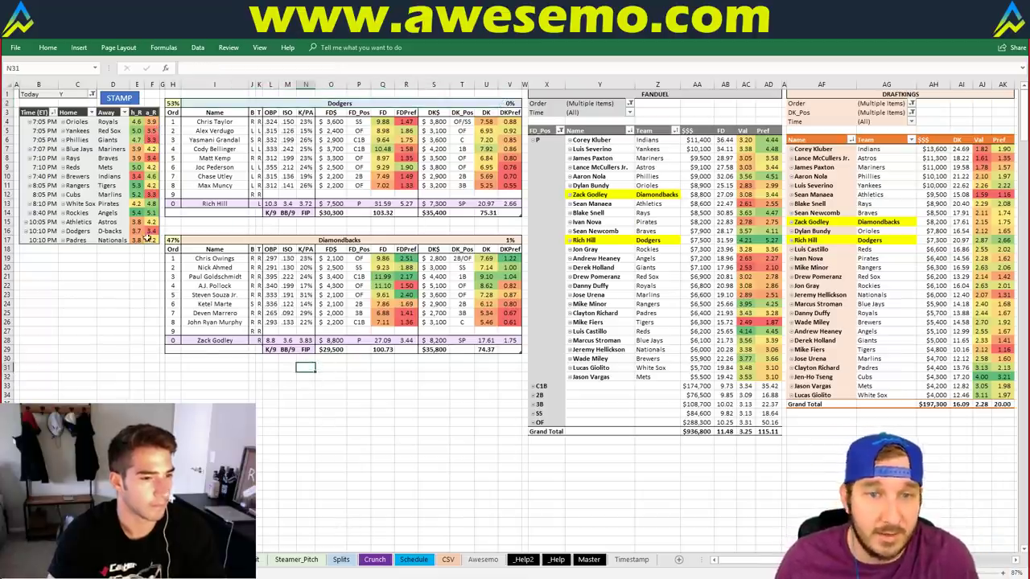
click(131, 314)
click(115, 267)
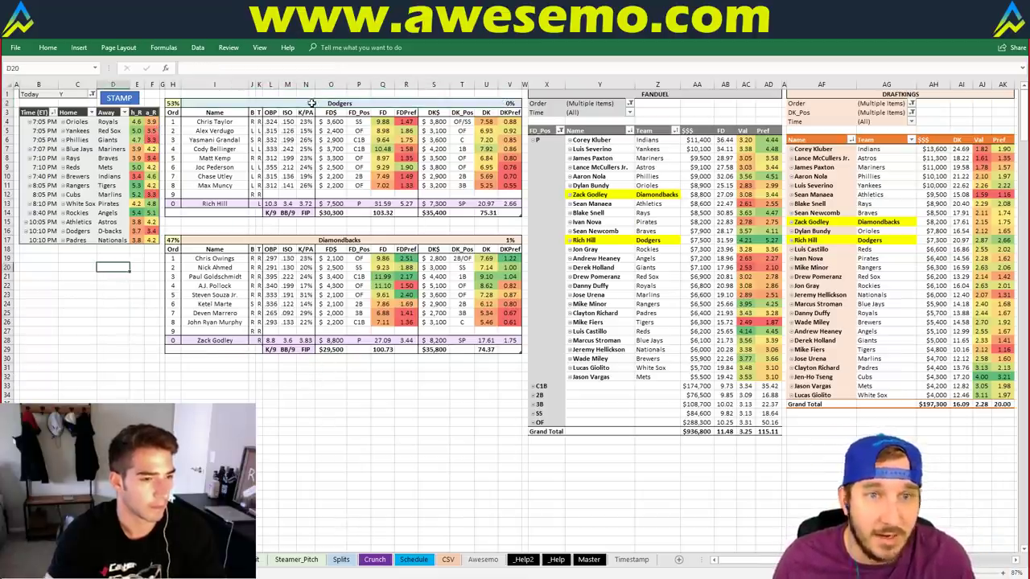
Step: Enter Padres as the home team in I2 to load the Padres–Nationals matchup
click(311, 103)
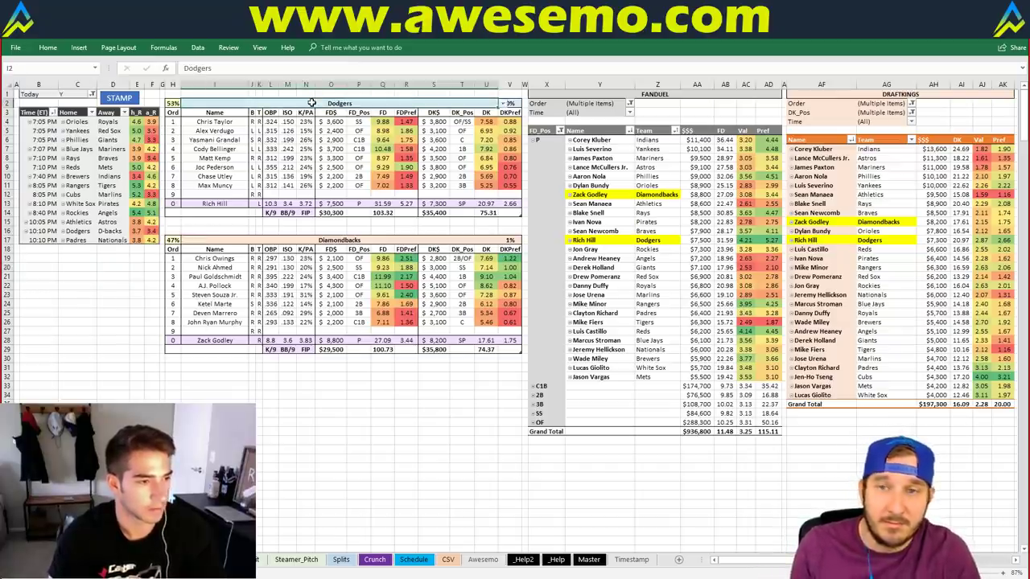
text(Padres)
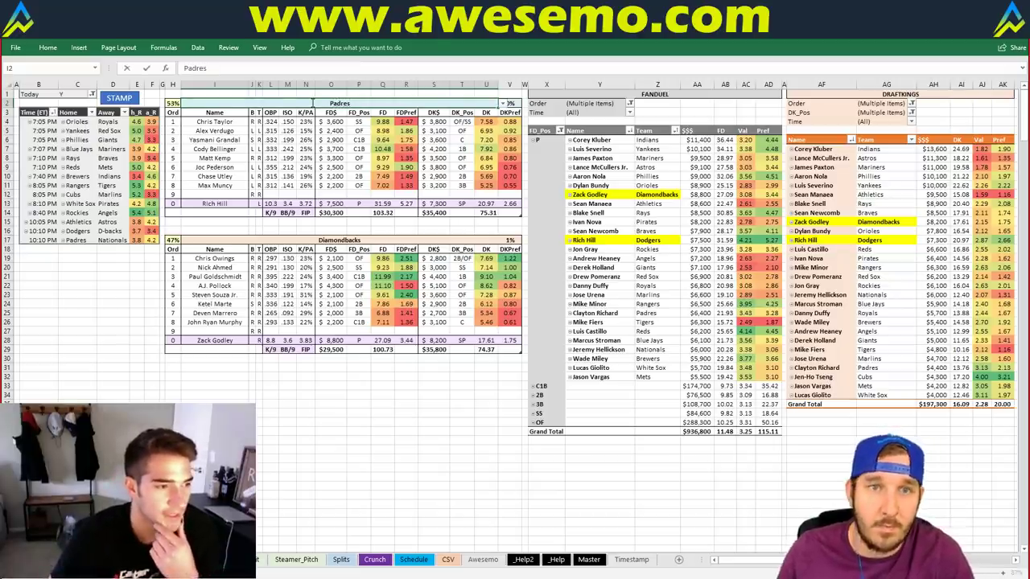
key(Return)
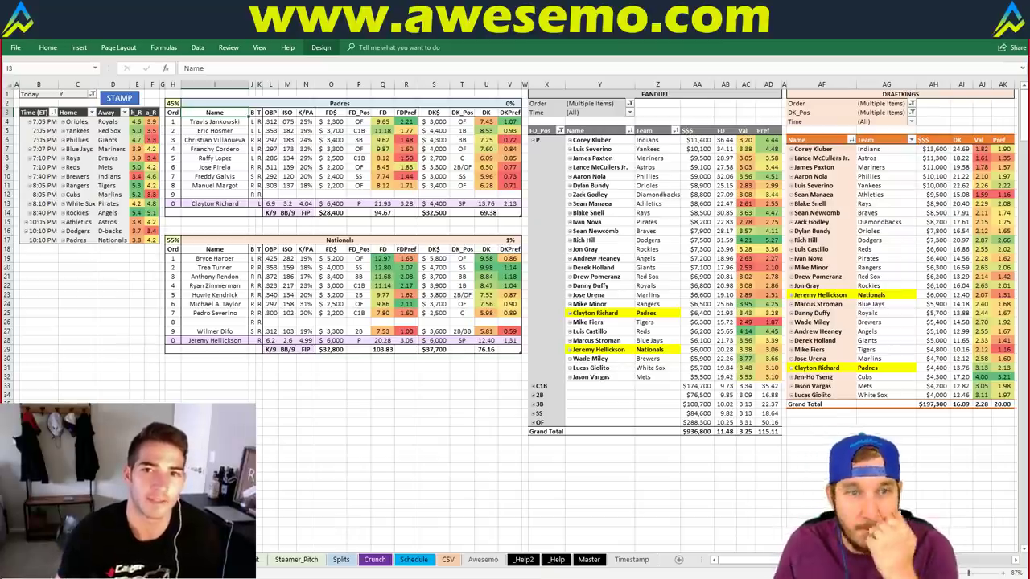
Step: Stamp the loaded Padres–Nationals matchup
click(117, 97)
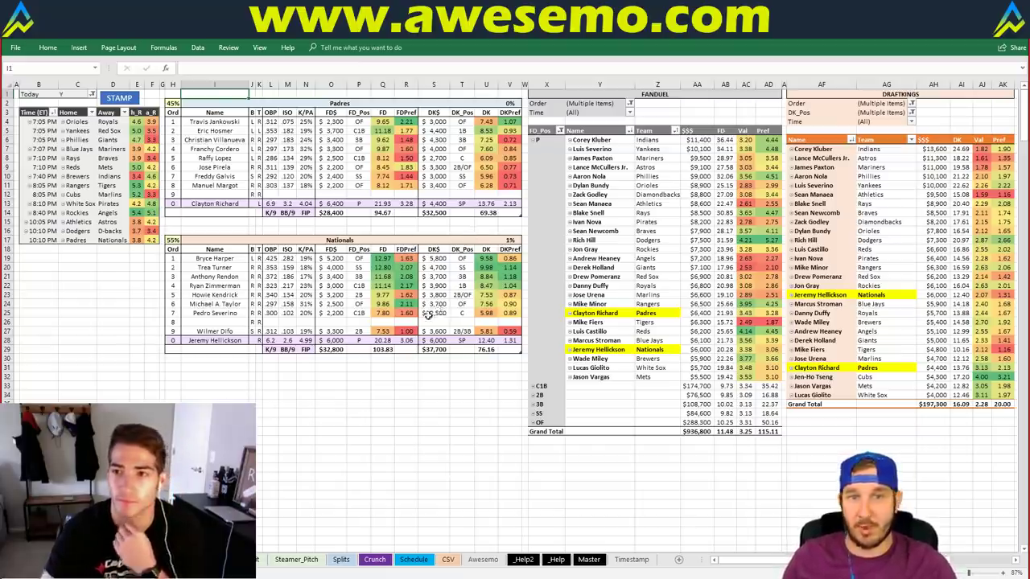
click(230, 520)
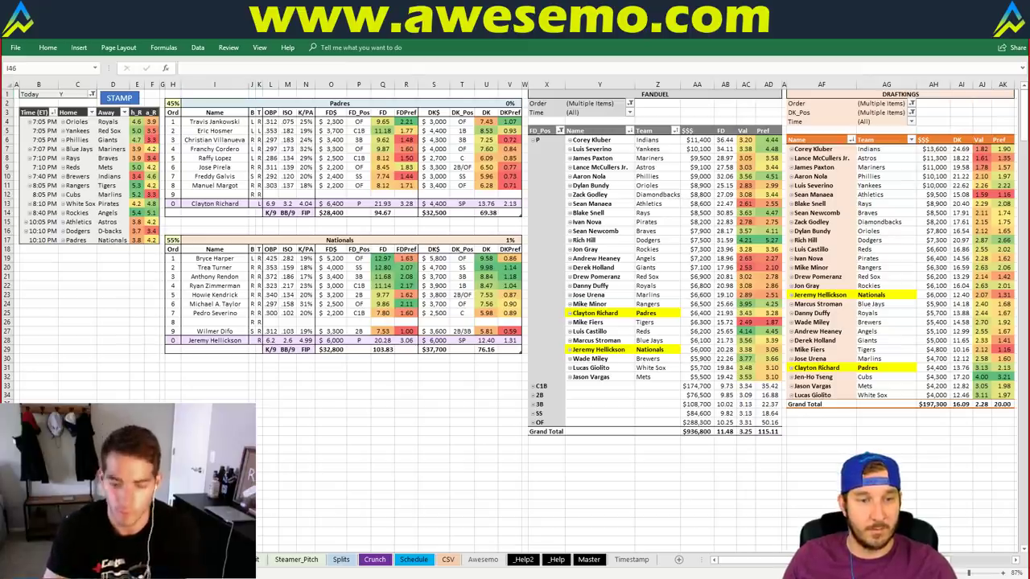
Step: Switch to FantasyCruncher and check the pitcher exposure in the crunched FanDuel lineups
key(alt+Tab)
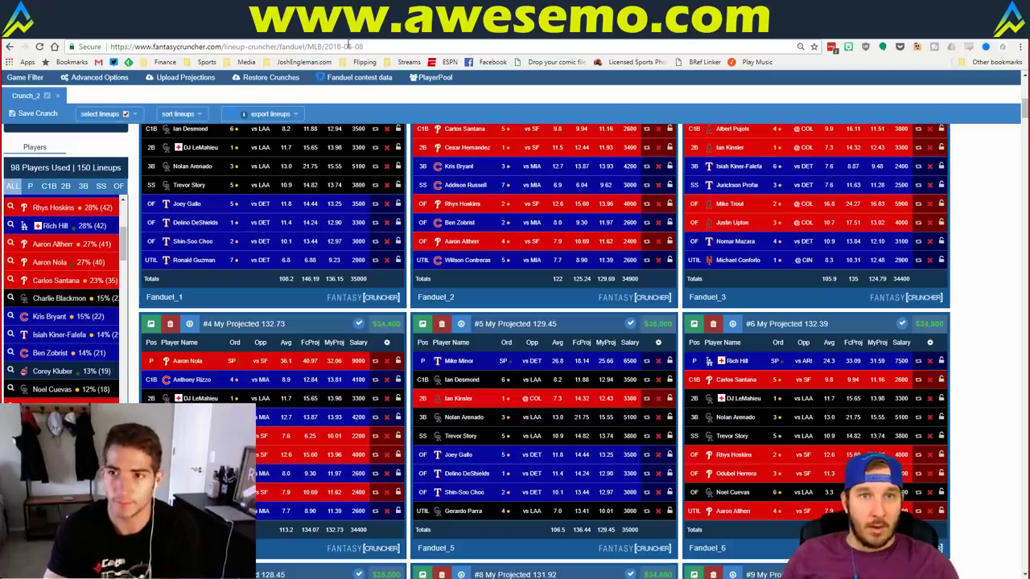
scroll(96, 241, up, 2)
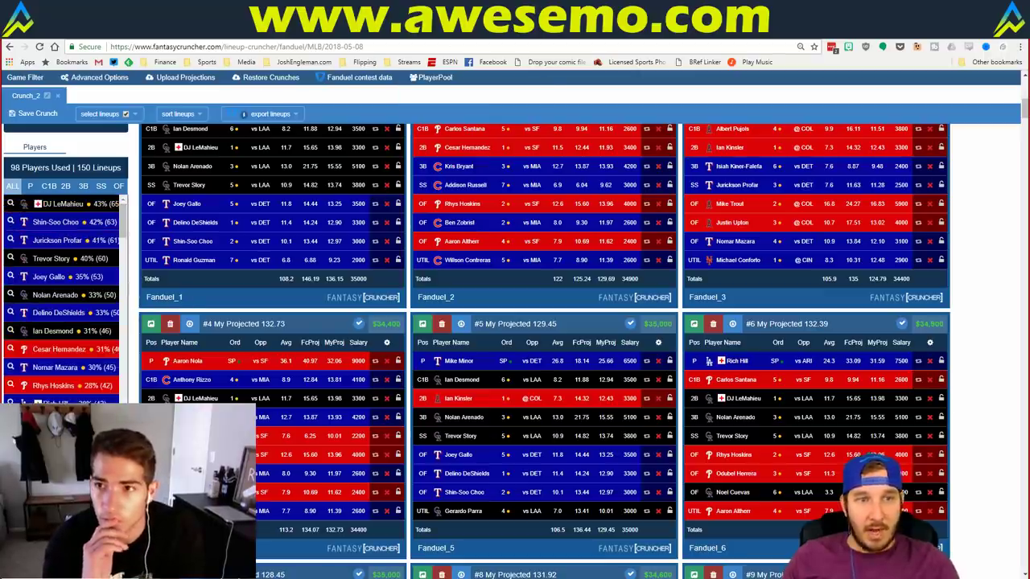
click(26, 187)
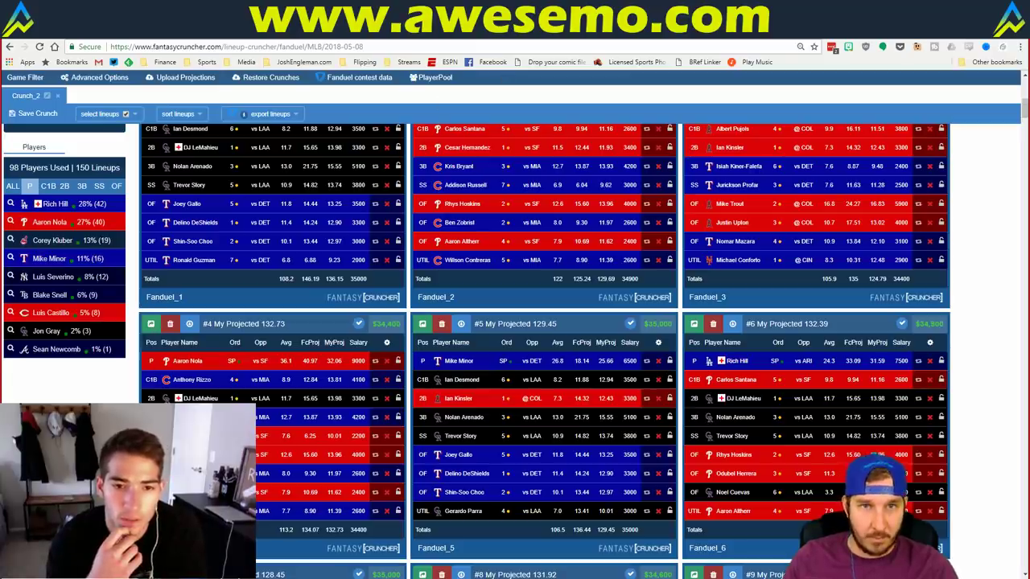
Step: Open the DraftKings crunch and compare exposure for pitchers only with exposure for all players, ending on the pitcher list
click(449, 38)
scroll(102, 234, up, 5)
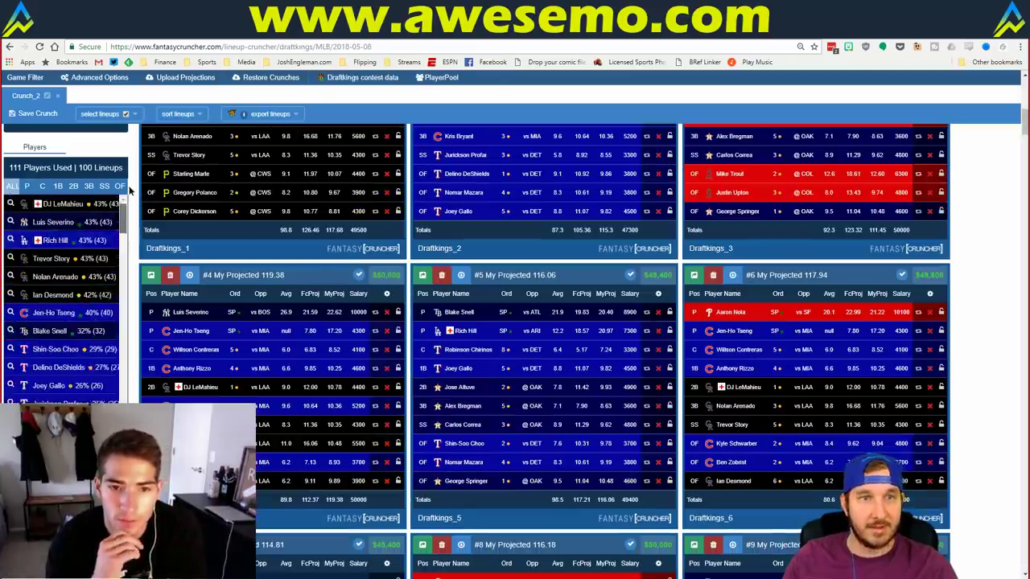
click(28, 186)
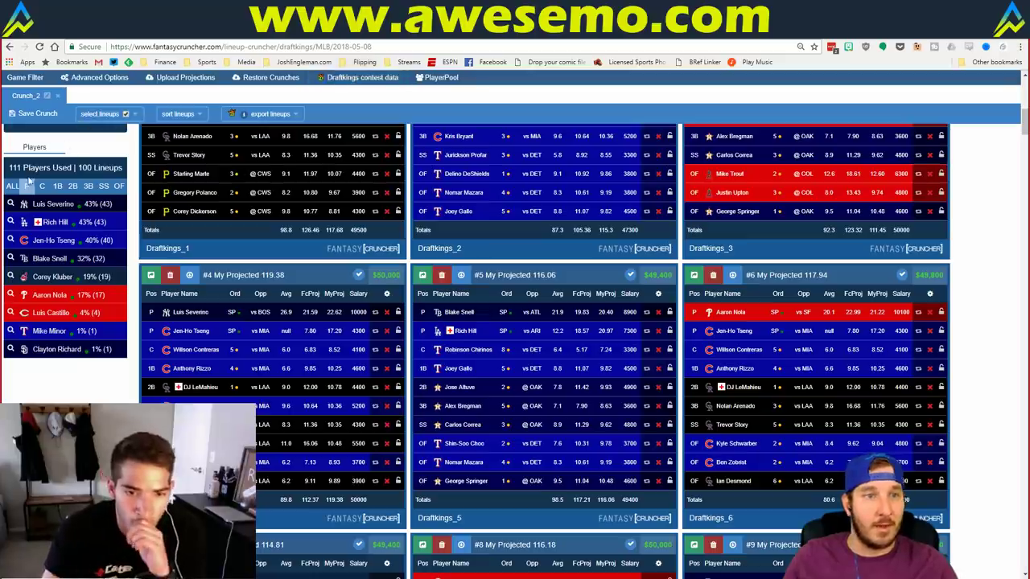
click(26, 186)
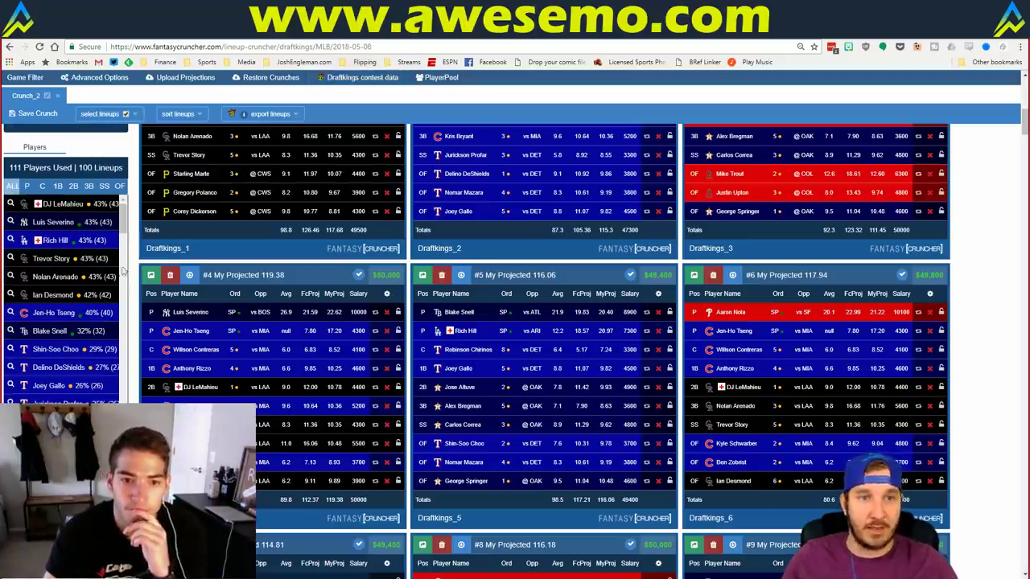
drag(126, 227, 127, 183)
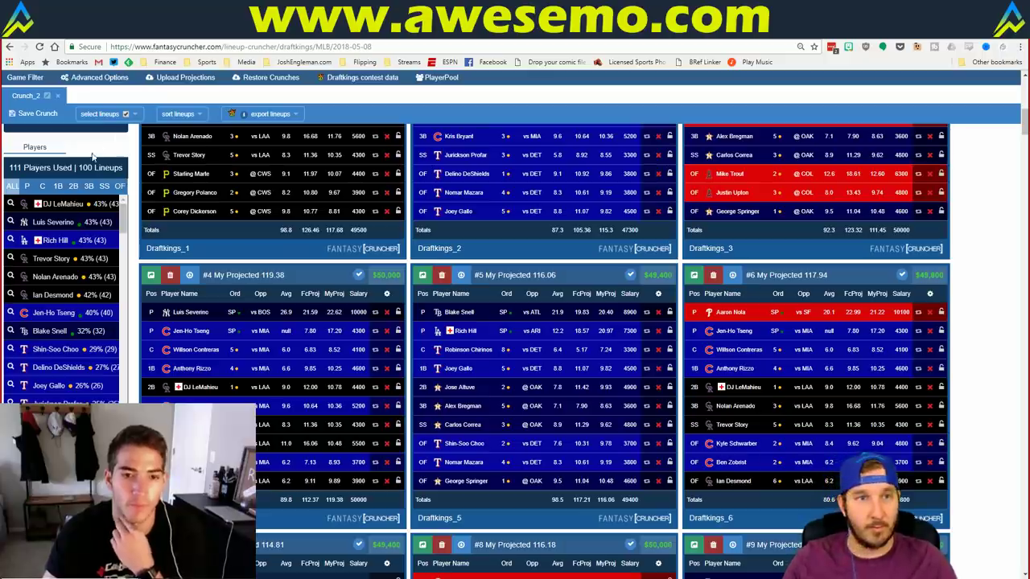
click(26, 186)
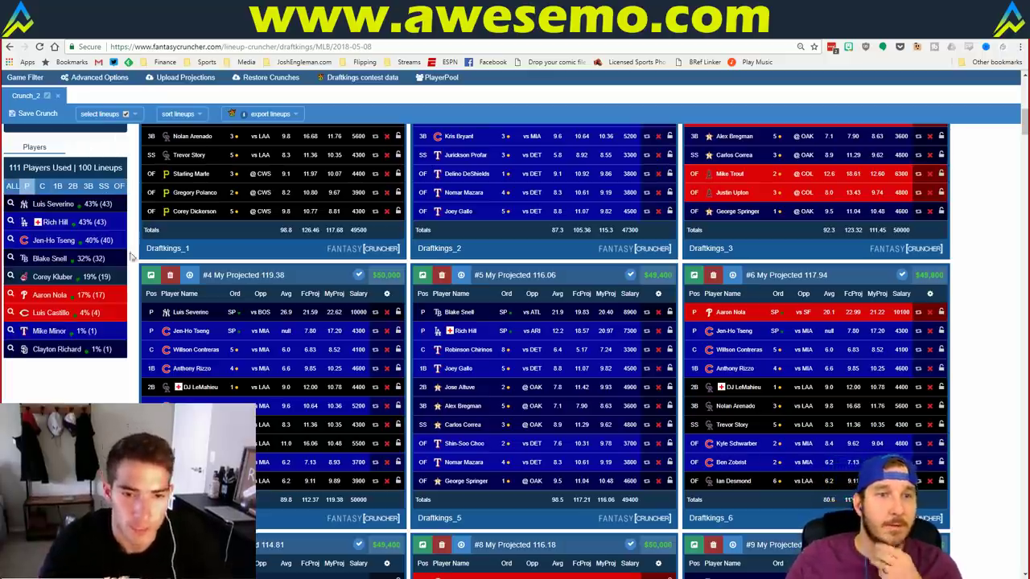
Step: Isolate the DraftKings lineups containing Luis Castillo, lock him, and lock Corey Kluber as the second pitcher
click(11, 314)
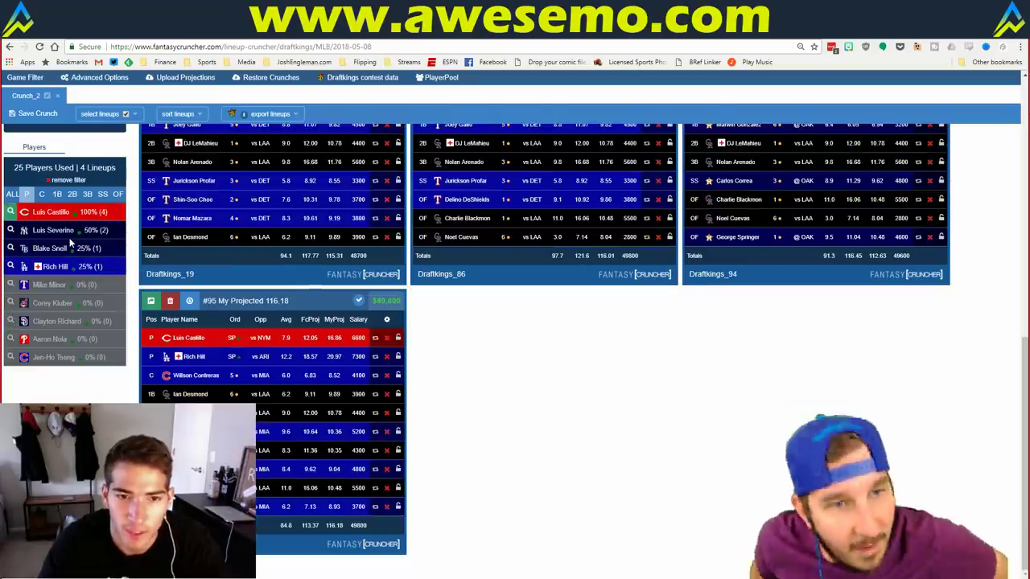
click(398, 337)
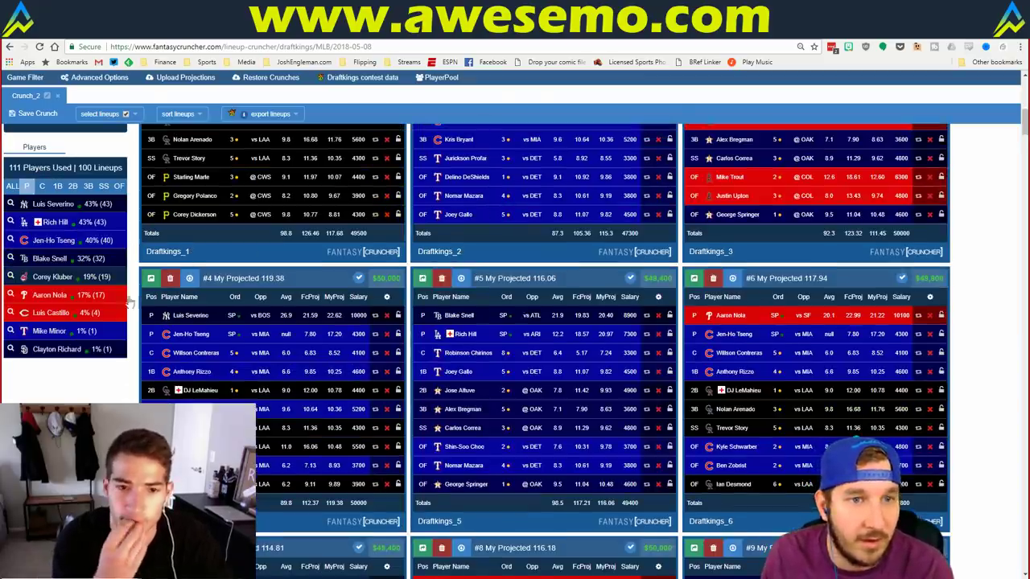
scroll(23, 383, up, 6)
scroll(23, 383, down, 2)
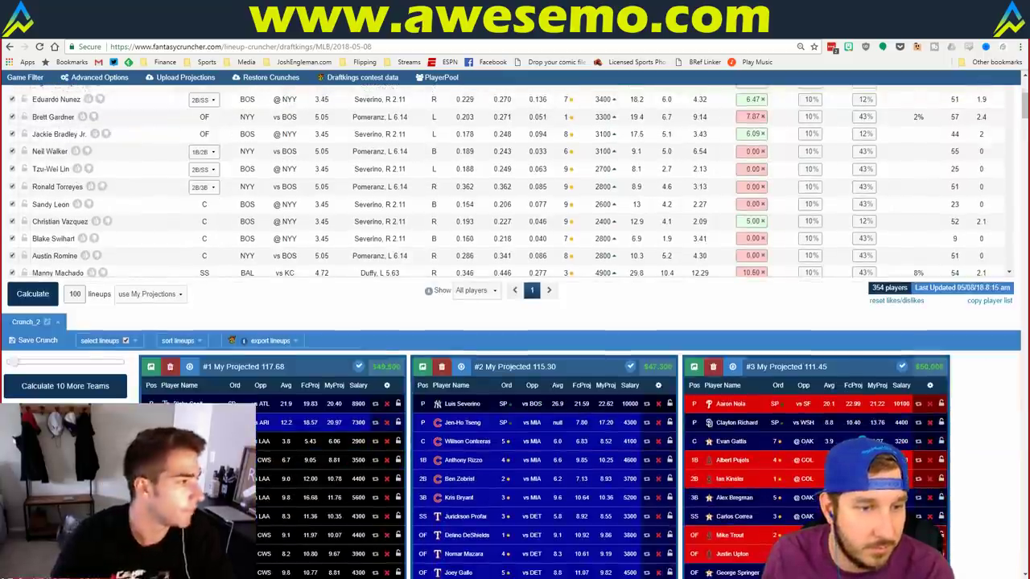
click(418, 407)
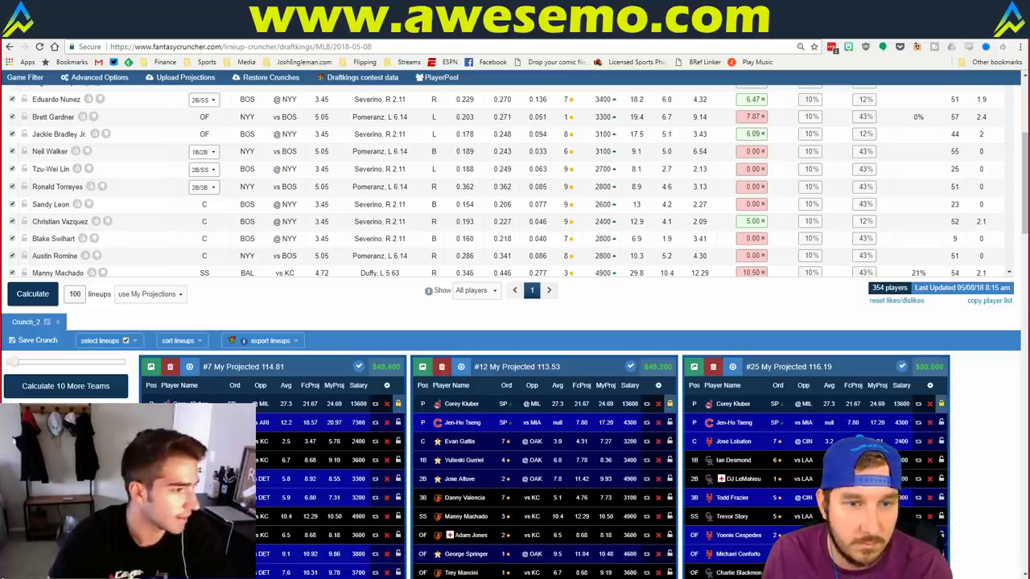
Step: Calculate 20 DraftKings lineups with My Projections around the locked pitchers, and review the first six lineups
double_click(75, 294)
key(BackSpace)
text(2)
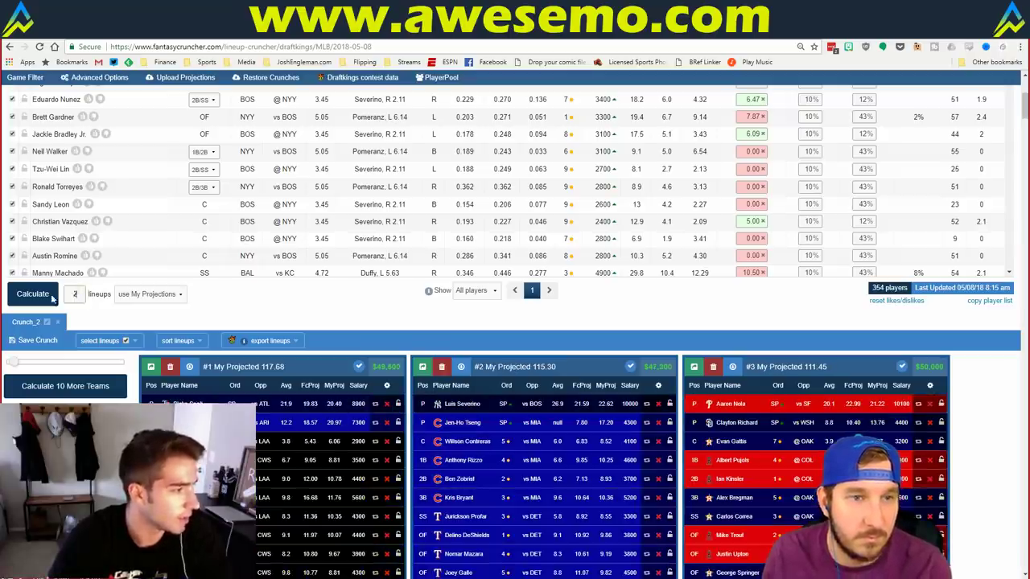
text(0)
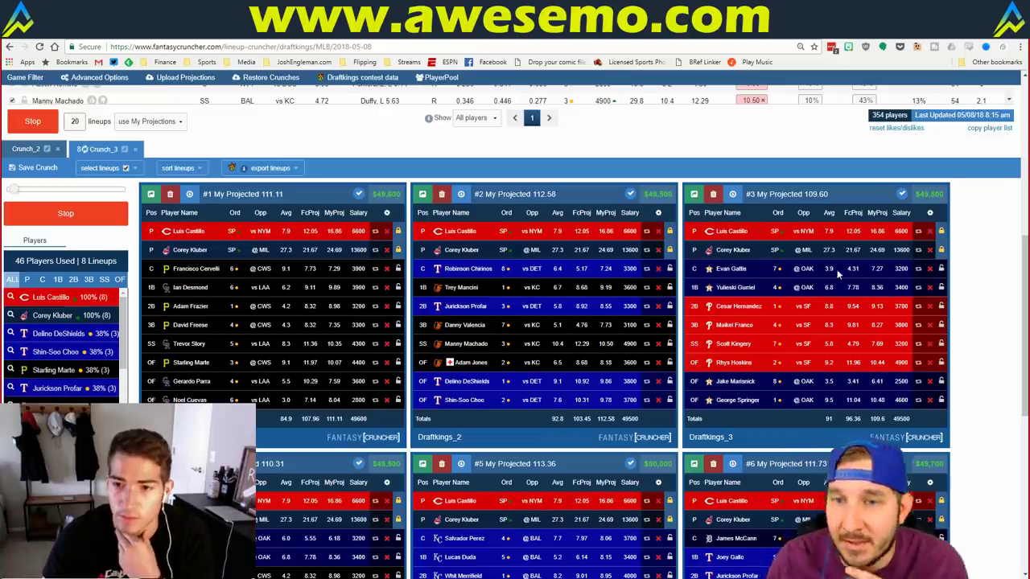
scroll(835, 248, down, 2)
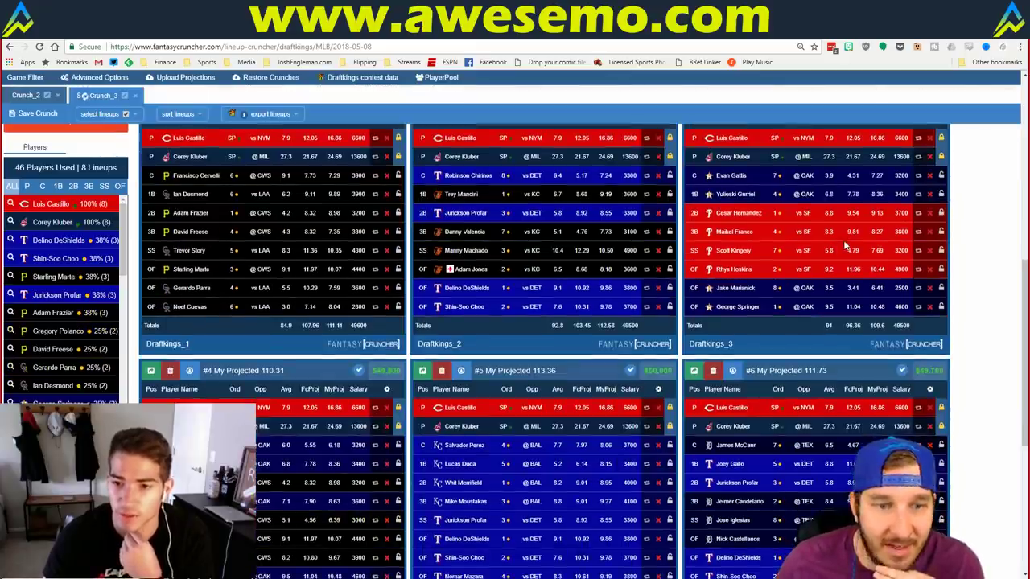
scroll(811, 293, down, 1)
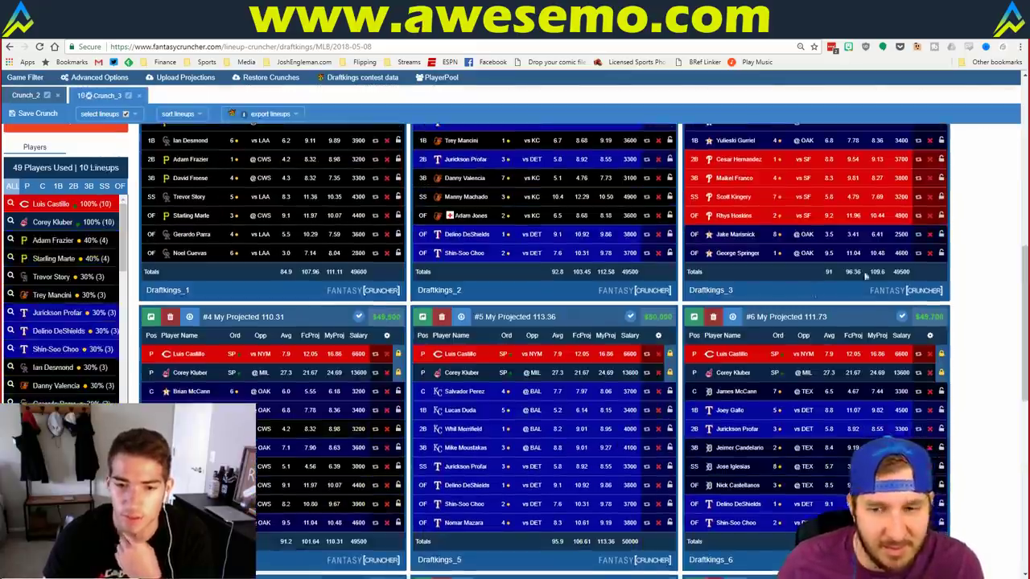